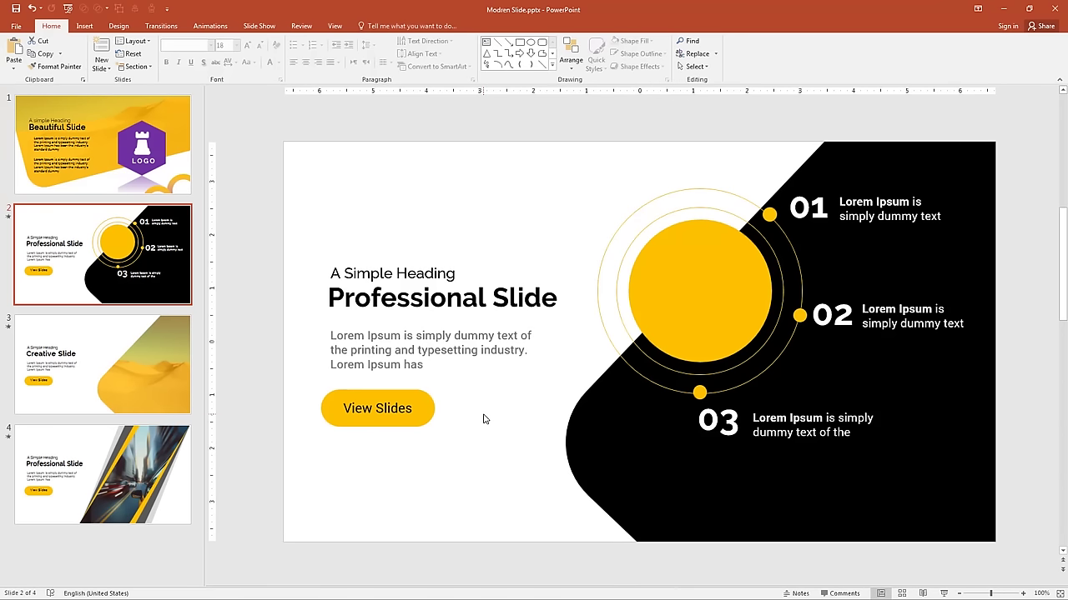
Step: Browse the Beautiful, Professional, Creative and city-photo sample slides, then go to the File menu
click(170, 187)
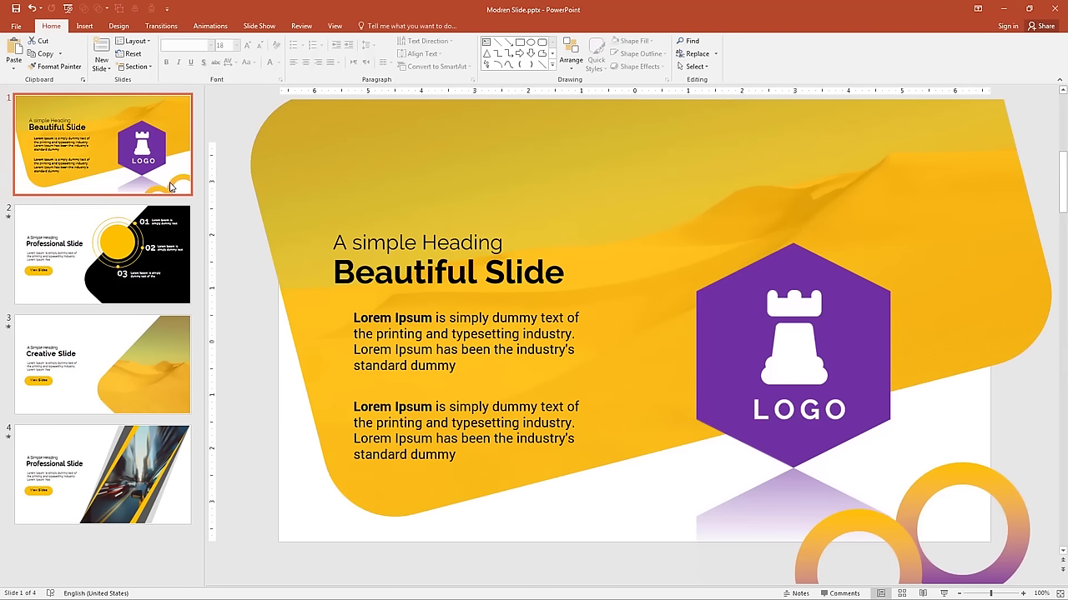
click(165, 226)
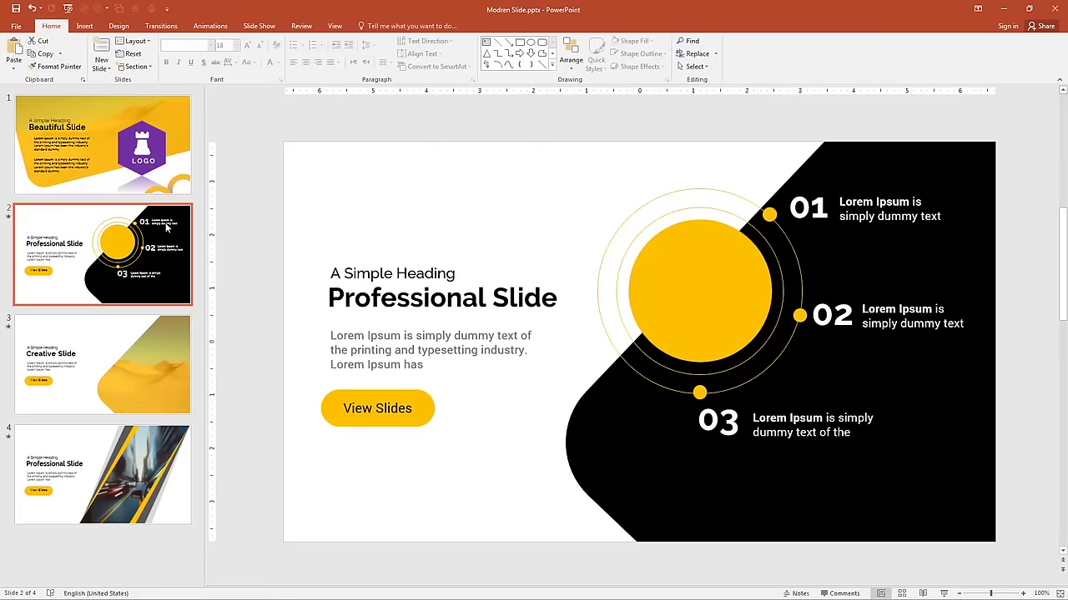
click(162, 330)
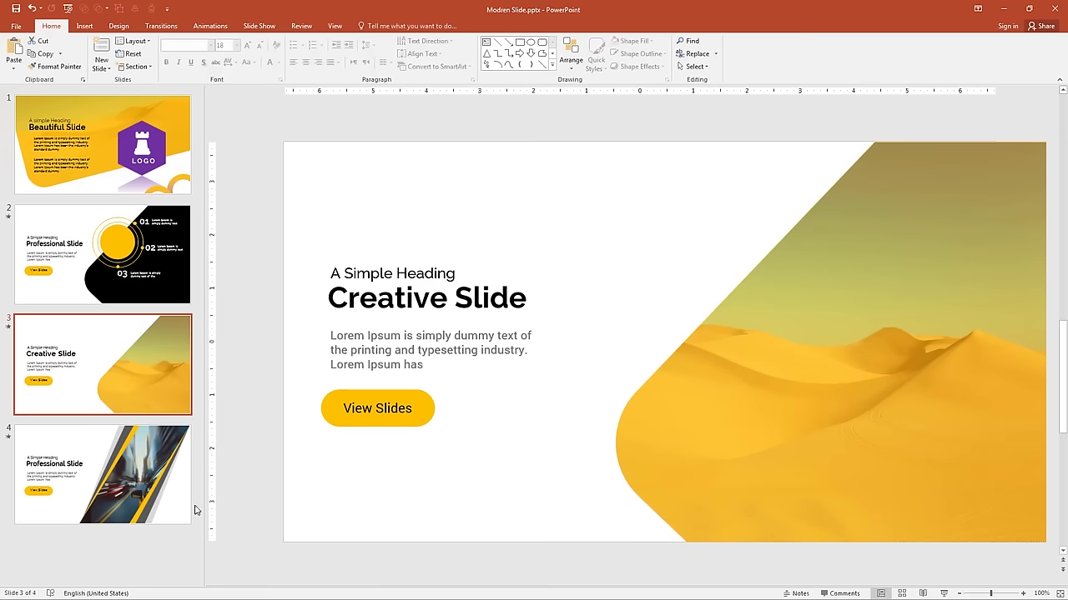
click(131, 507)
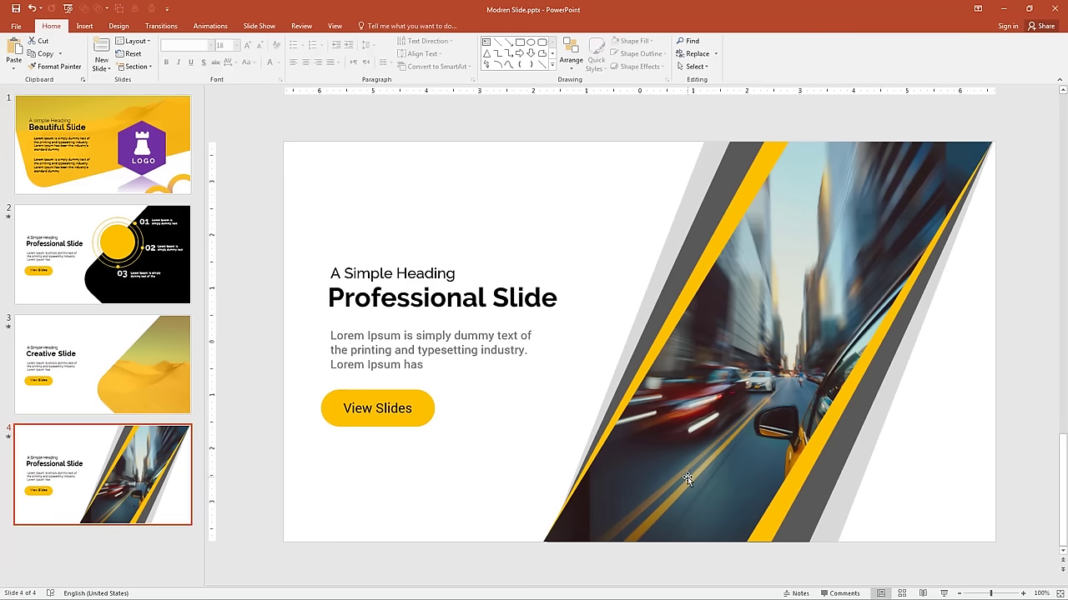
click(15, 26)
Step: Create a blank presentation and add a Title Only slide
click(21, 75)
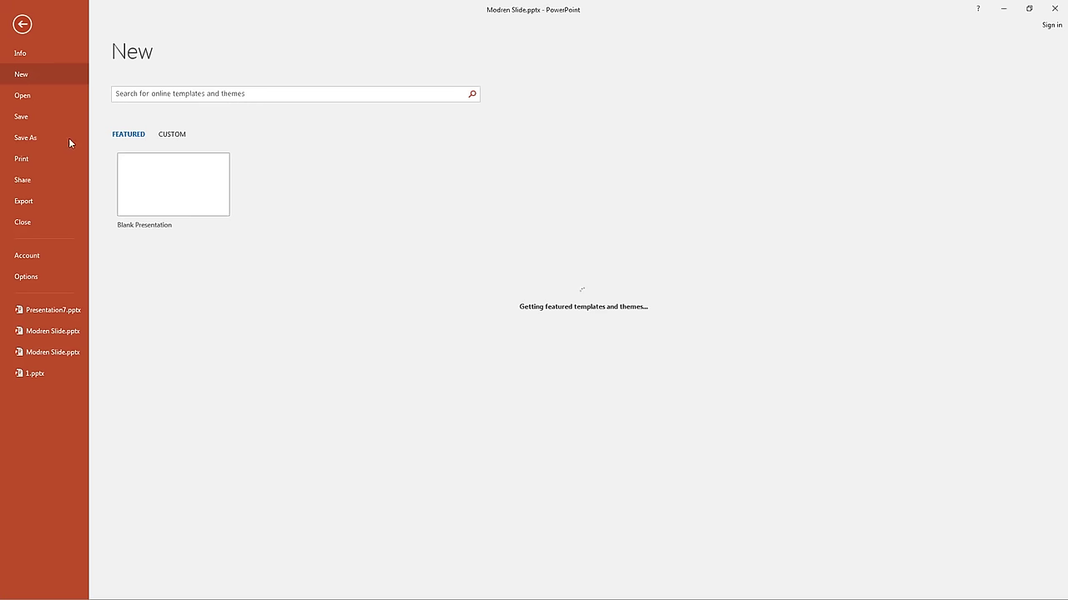
click(146, 179)
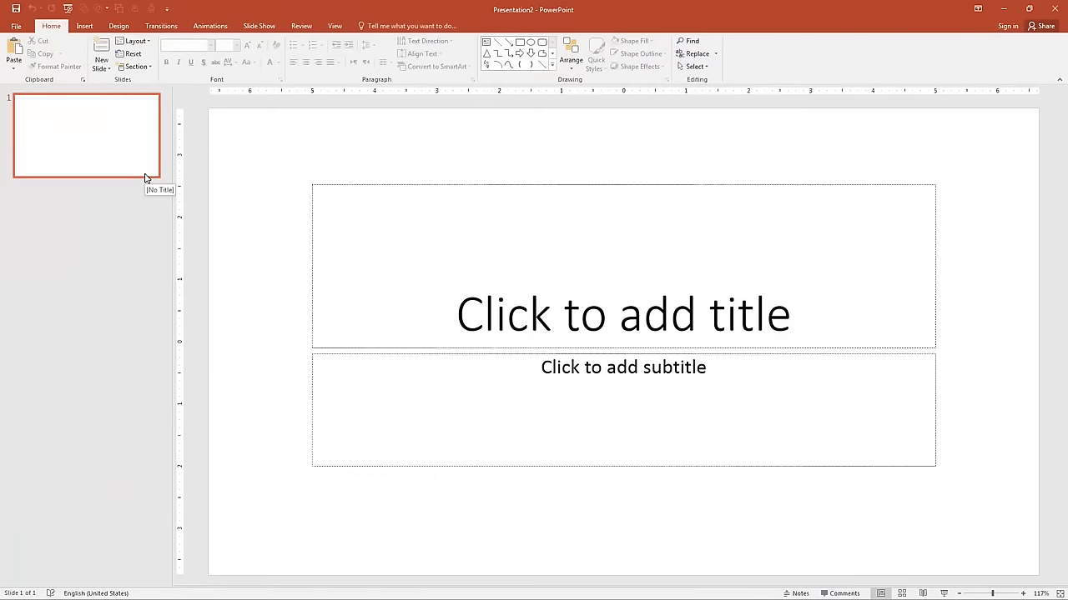
click(100, 67)
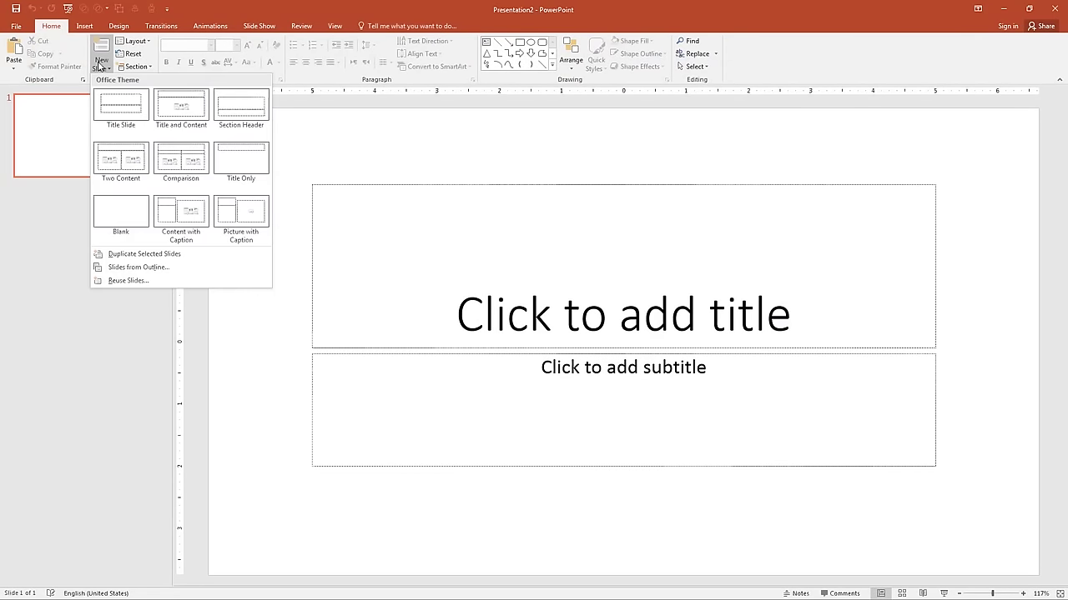
click(242, 158)
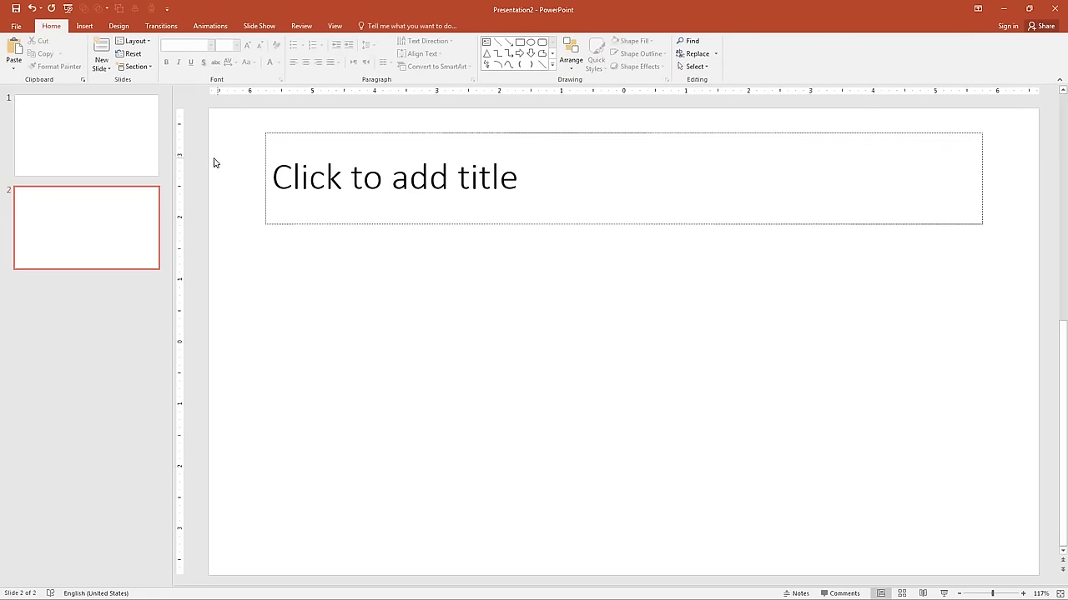
Step: Set the title placeholder to Raleway Bold at 40 pt
click(266, 208)
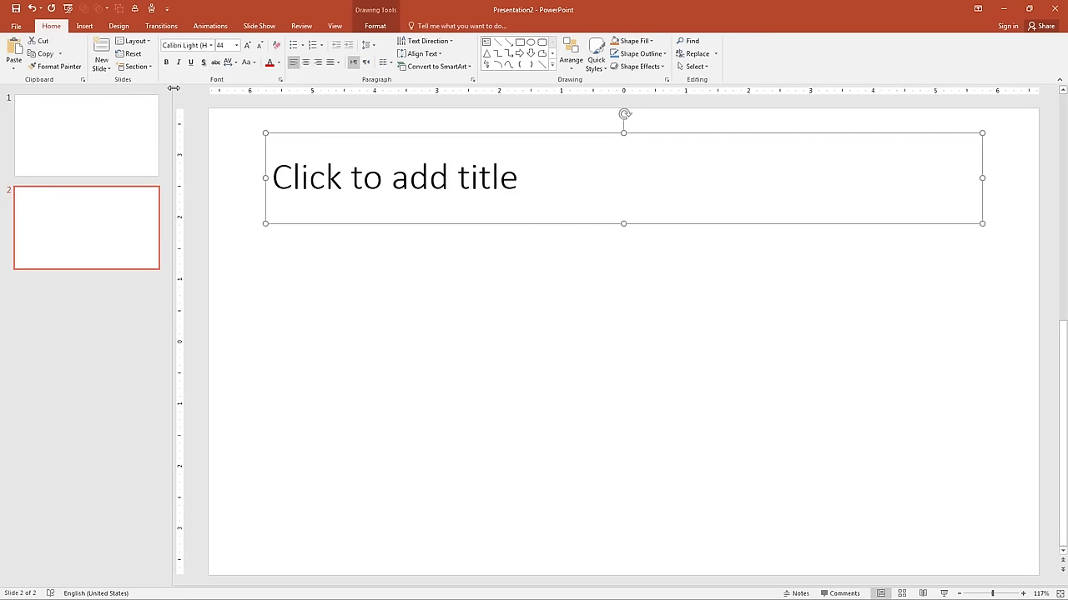
click(177, 46)
text(Ral)
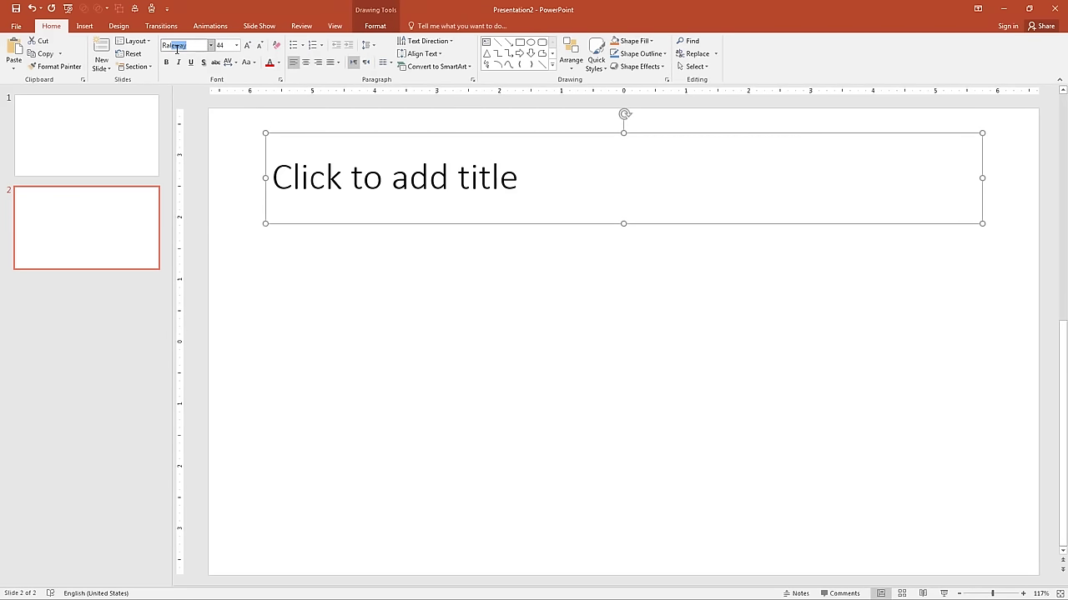
text(eway Bold)
key(Return)
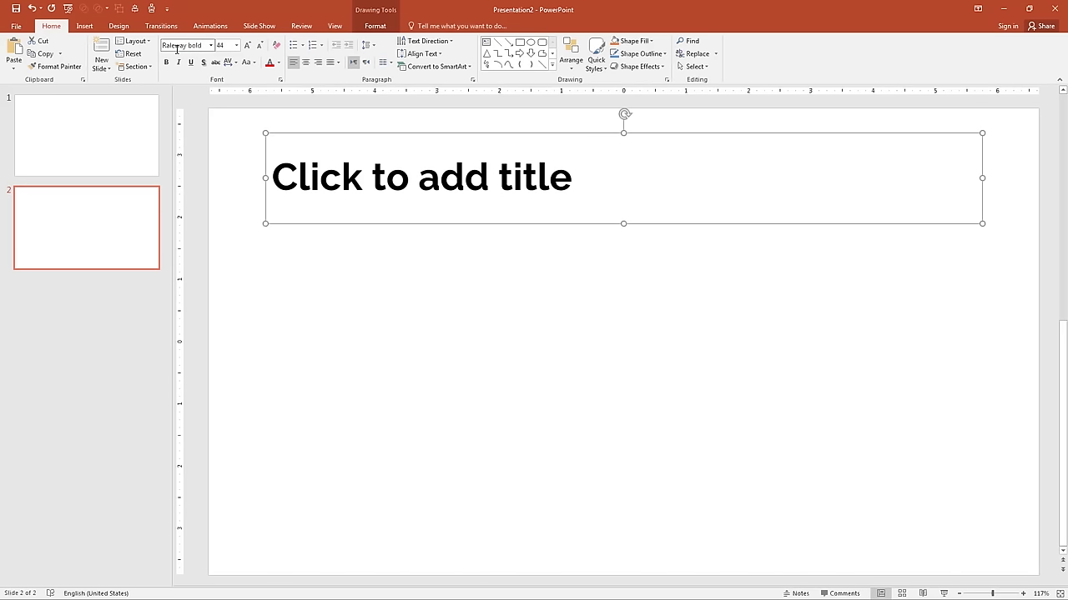
click(225, 47)
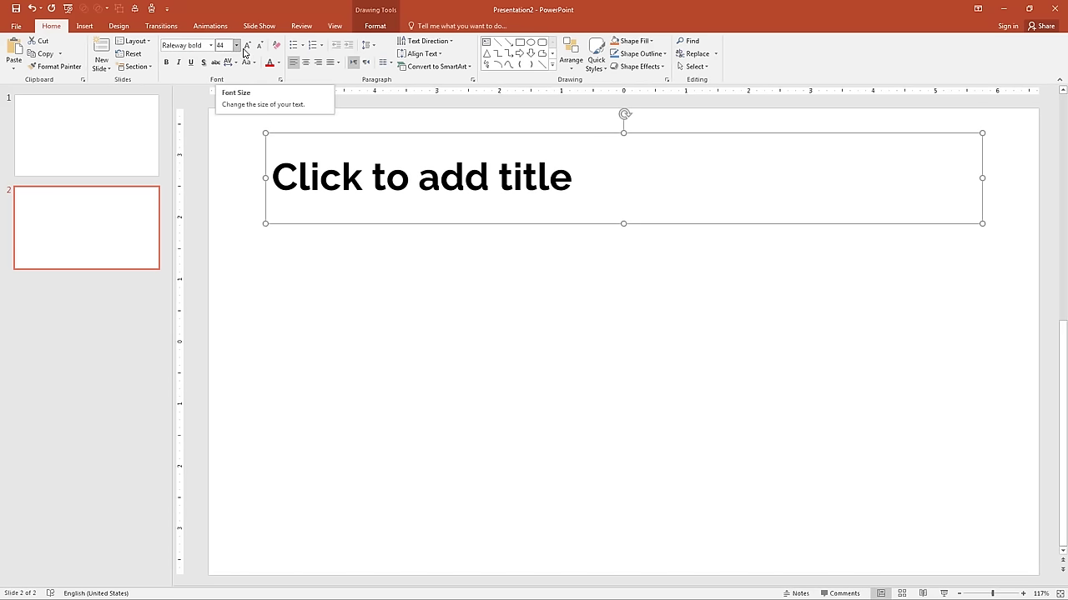
text(40)
key(Return)
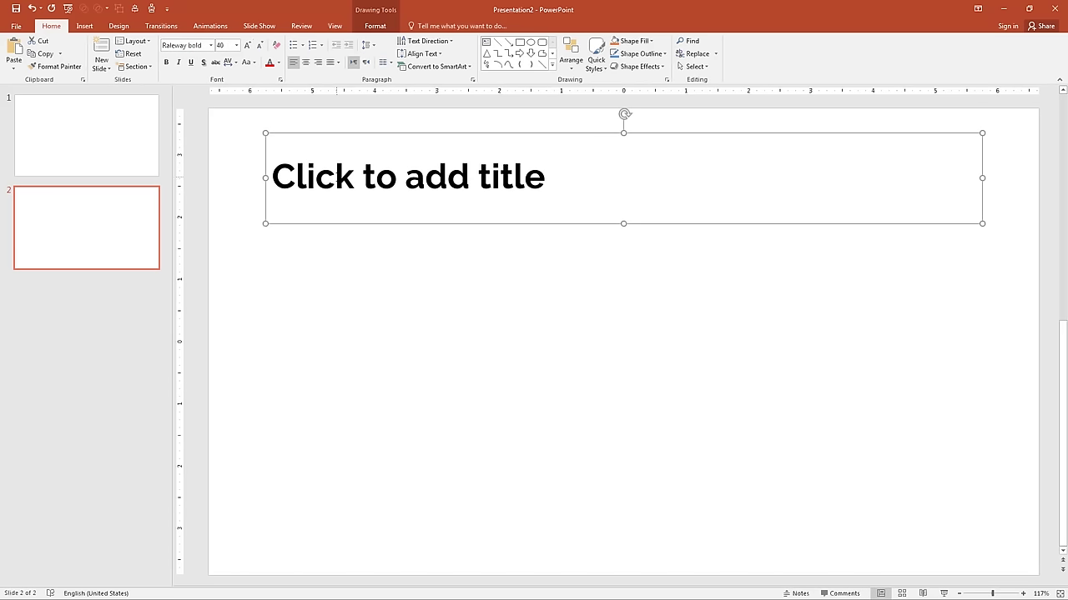
Step: Type 'Professional Slide' as the title and move it down toward the slide's middle
click(337, 177)
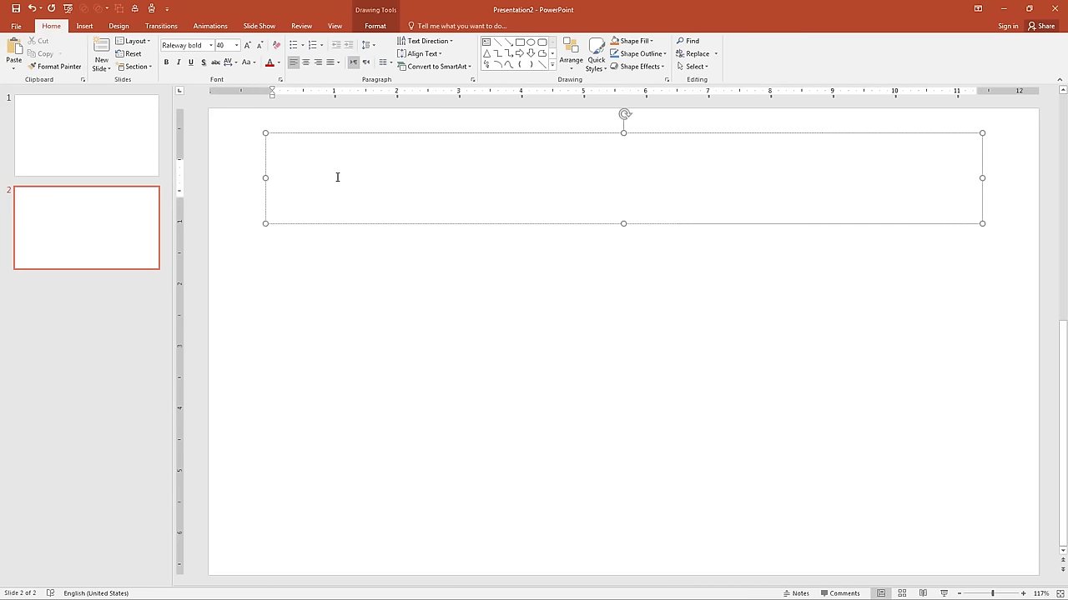
text(Profess)
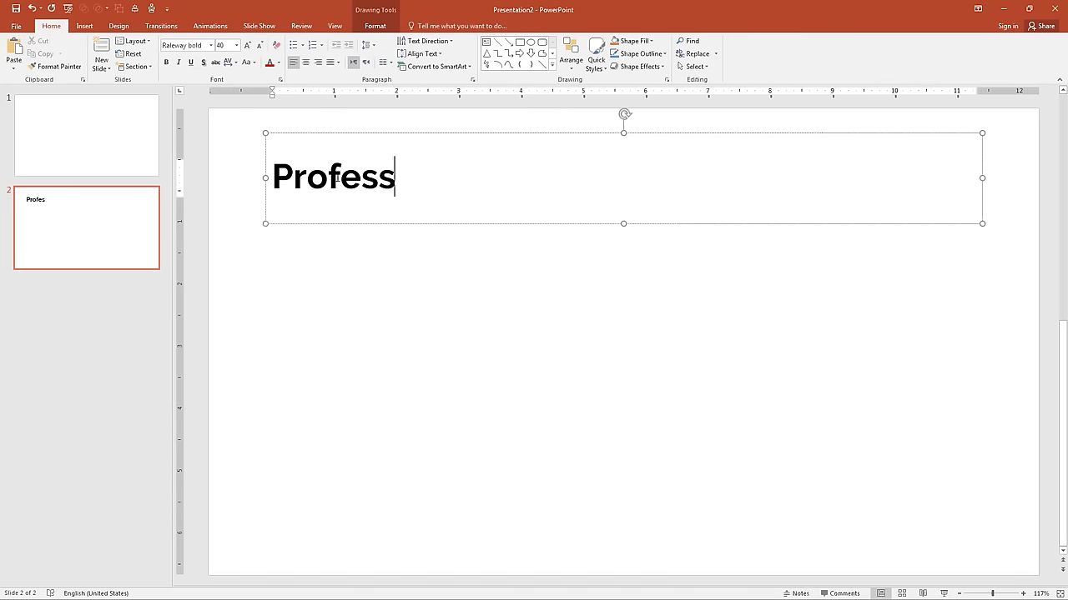
text(ional Slide)
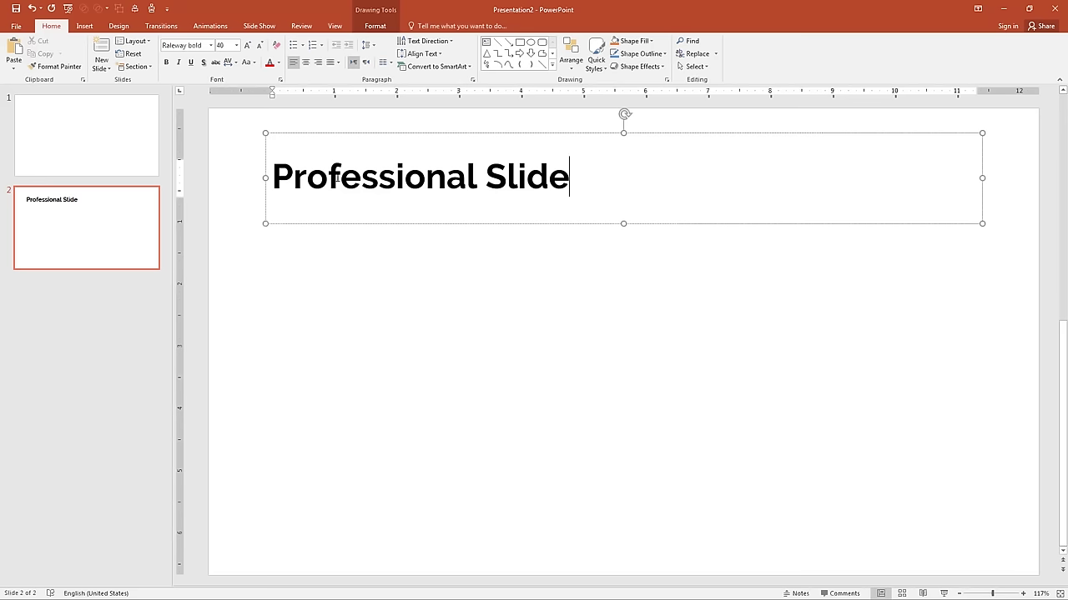
click(404, 131)
drag(405, 131, 422, 252)
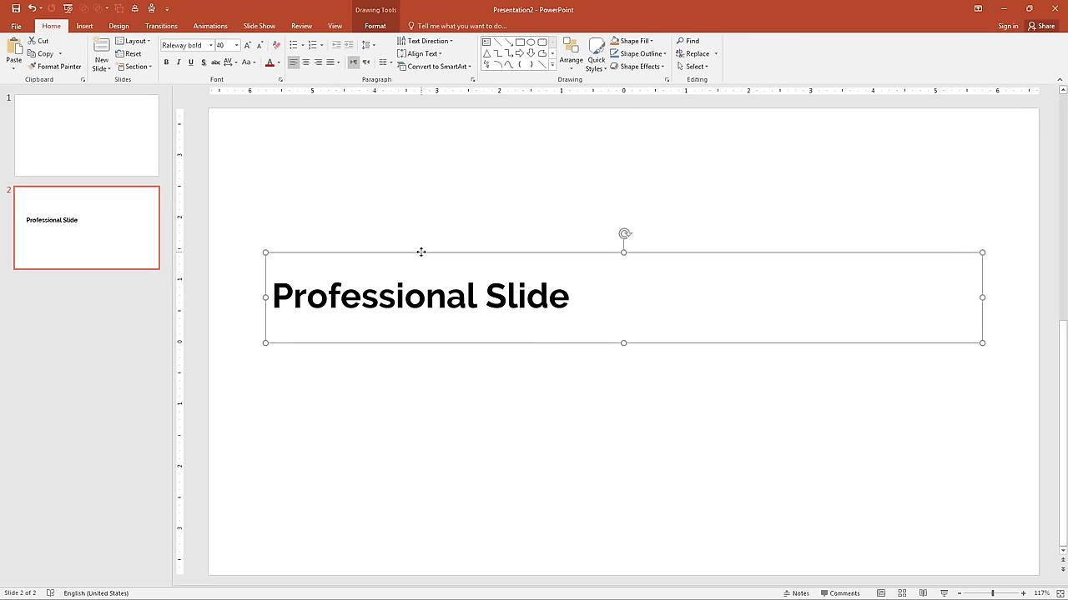
Step: Duplicate the title and retype the top copy as 'A simple Heading'
key(ctrl+d)
click(408, 247)
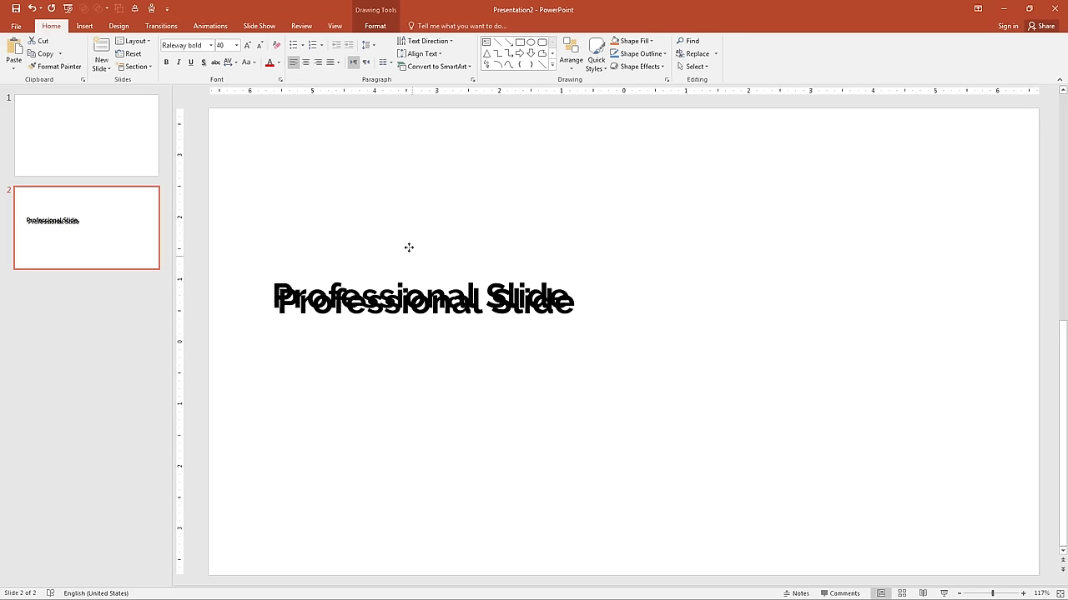
key(Up)
key(Up)
key(Up)
key(Up)
key(Up)
key(Up)
key(Up)
key(Up)
key(Up)
key(Up)
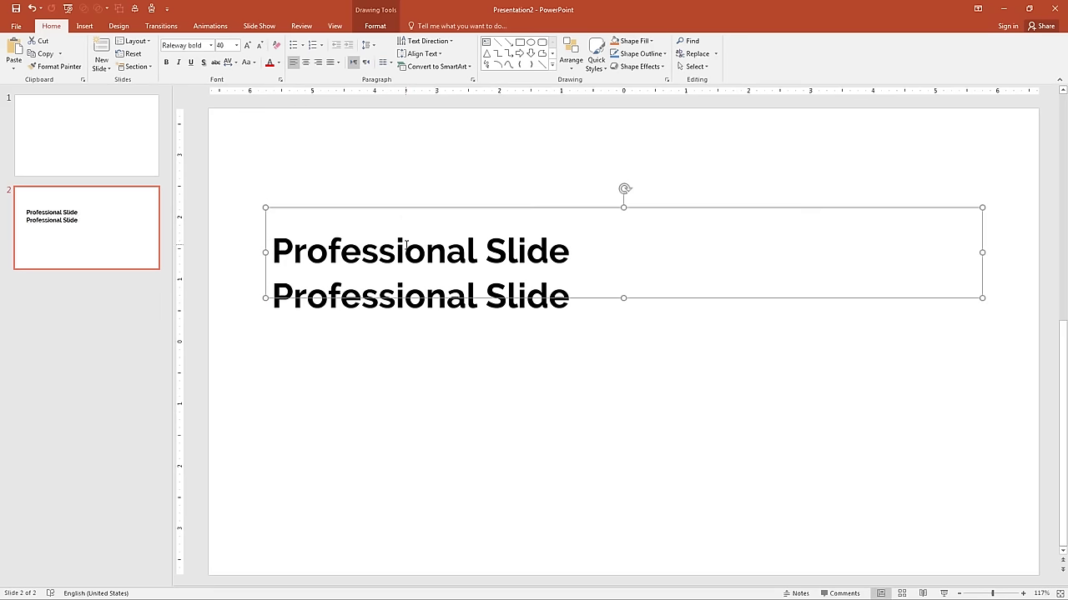
triple_click(406, 245)
text(A)
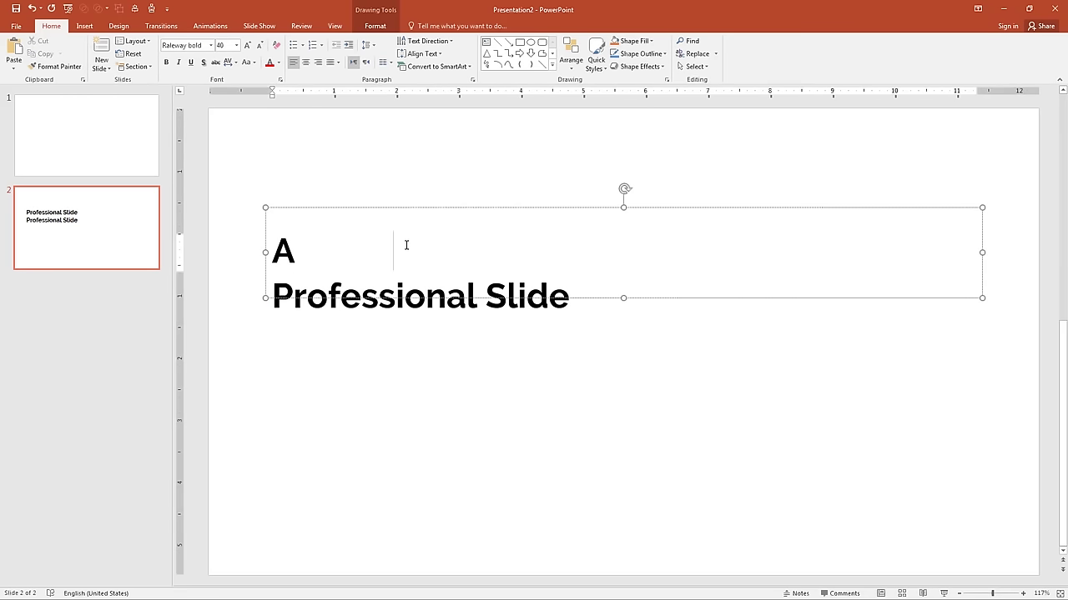
text( simple Heading)
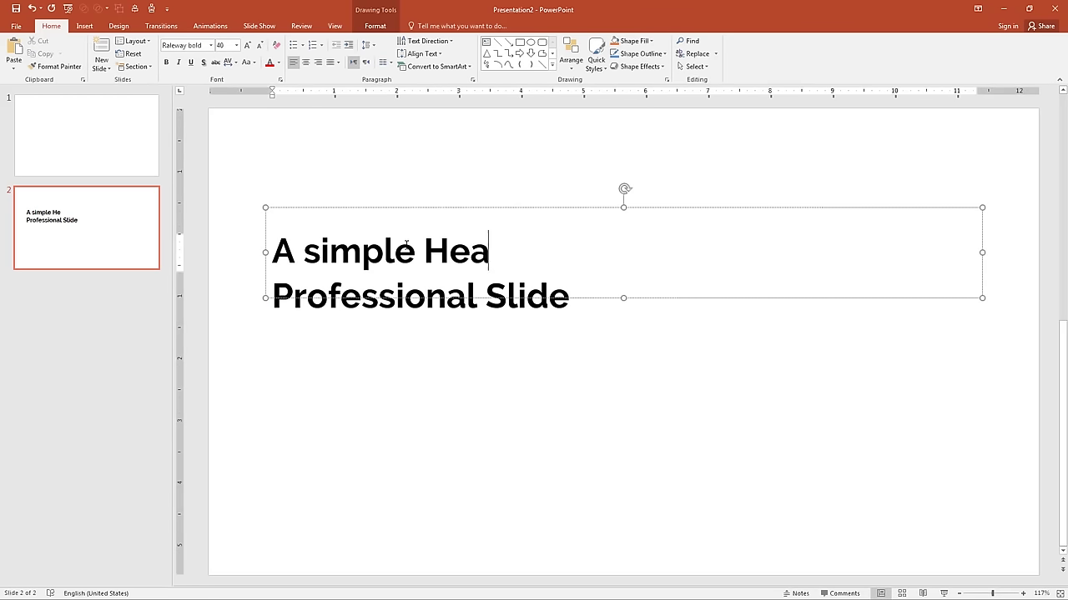
Step: Make 'A simple Heading' regular Raleway at 24 pt
triple_click(406, 245)
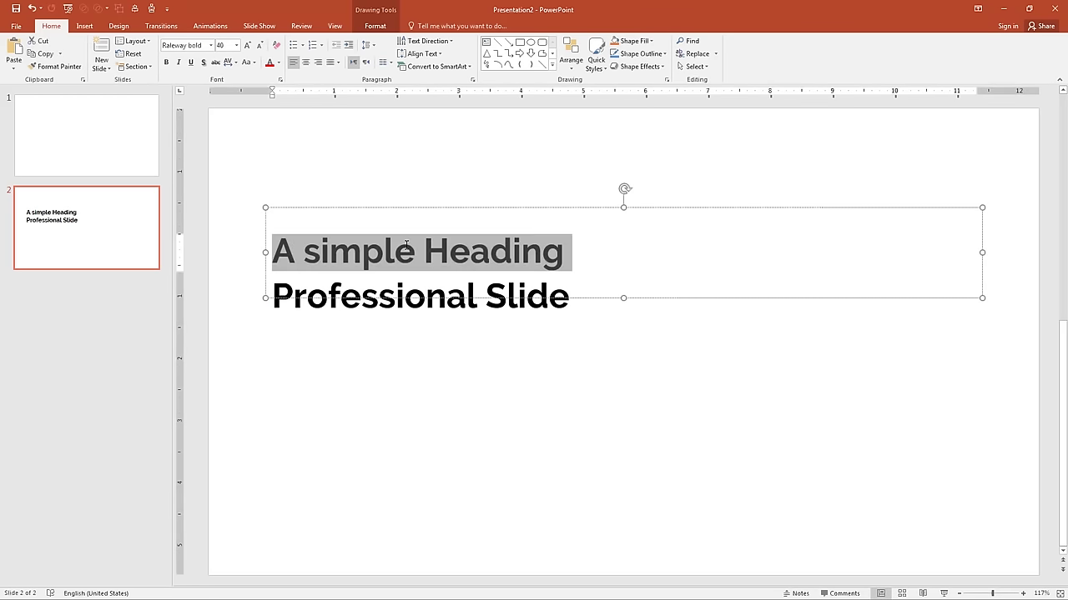
click(259, 47)
click(260, 46)
click(260, 47)
click(259, 46)
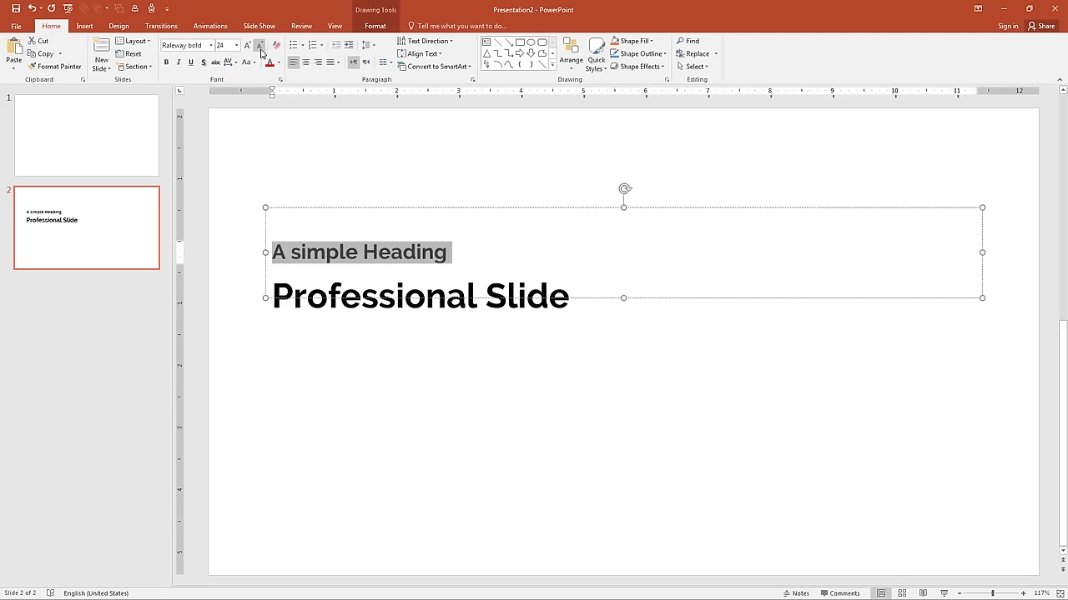
double_click(194, 46)
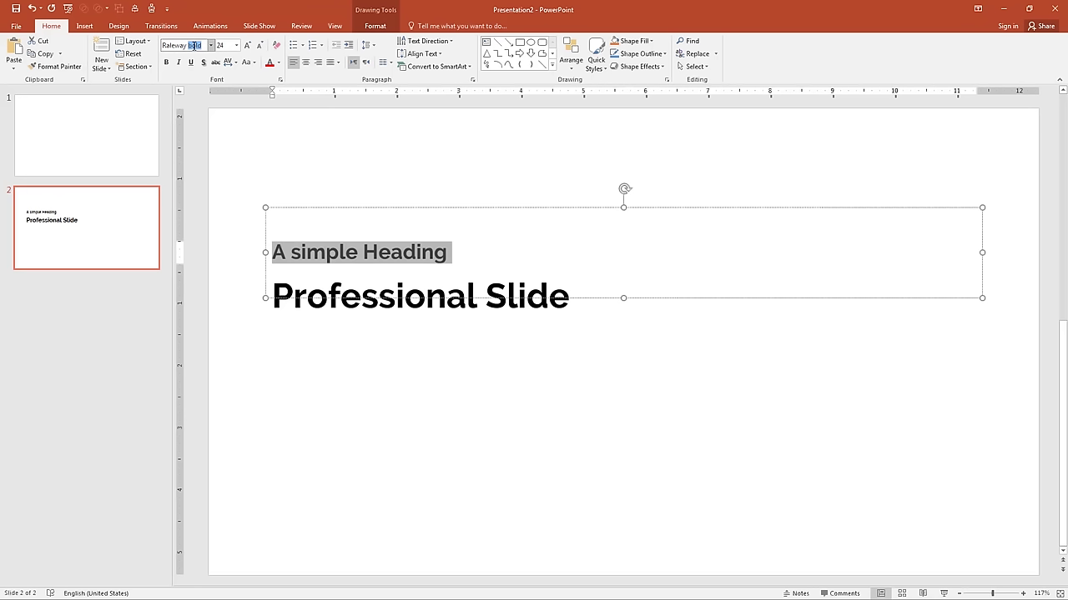
key(BackSpace)
key(BackSpace)
key(Return)
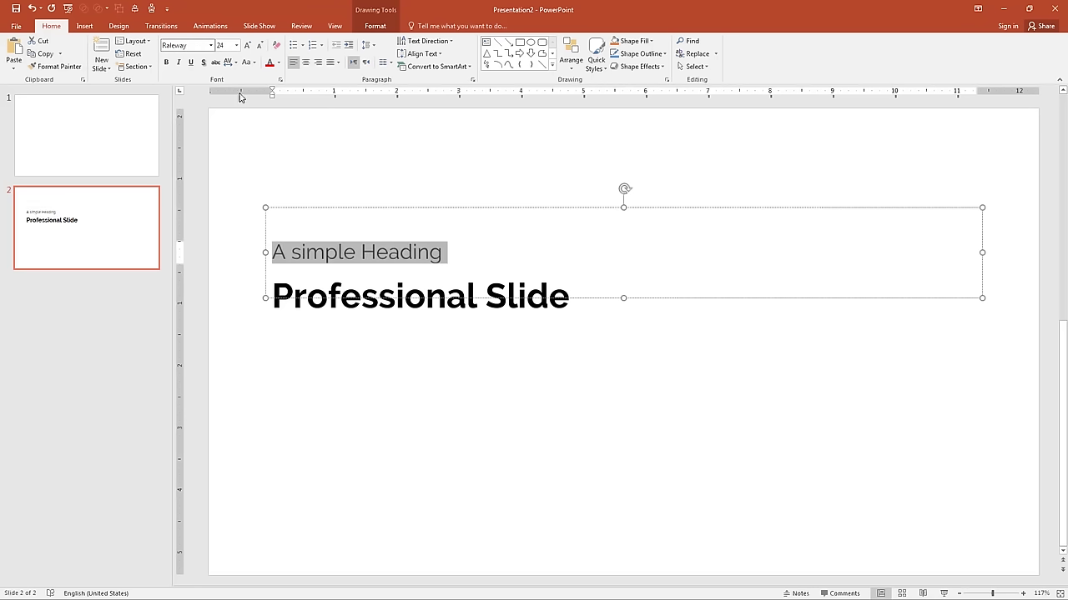
Step: Shrink the heading box to fit its text and place it just above 'Professional Slide'
click(621, 294)
drag(615, 270, 622, 243)
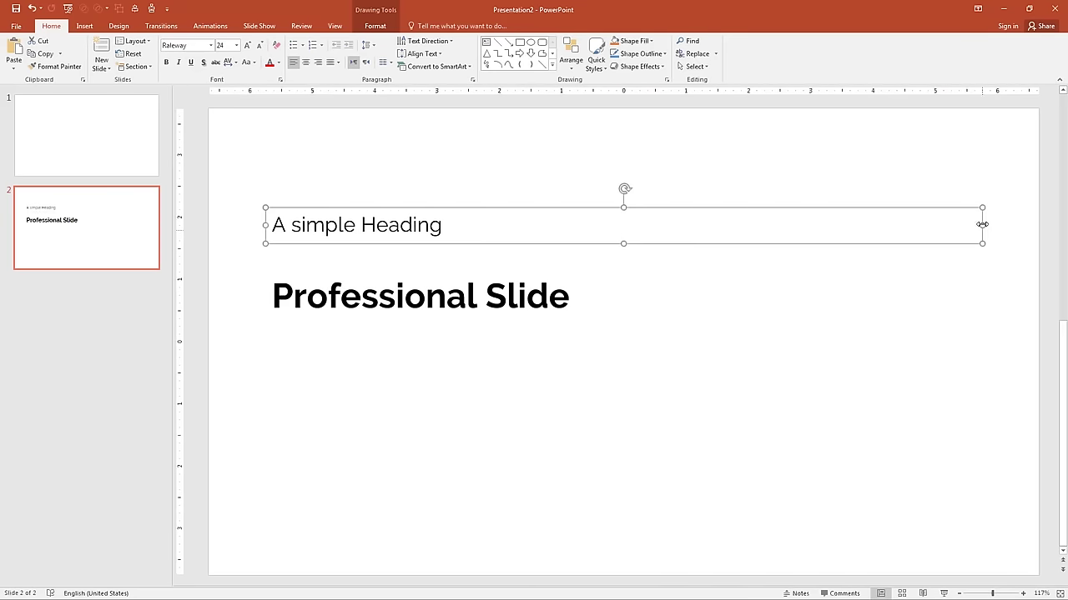
drag(945, 222, 451, 222)
drag(297, 245, 301, 285)
Step: Add a text box below the title and paste the Lorem Ipsum body text into it
click(303, 333)
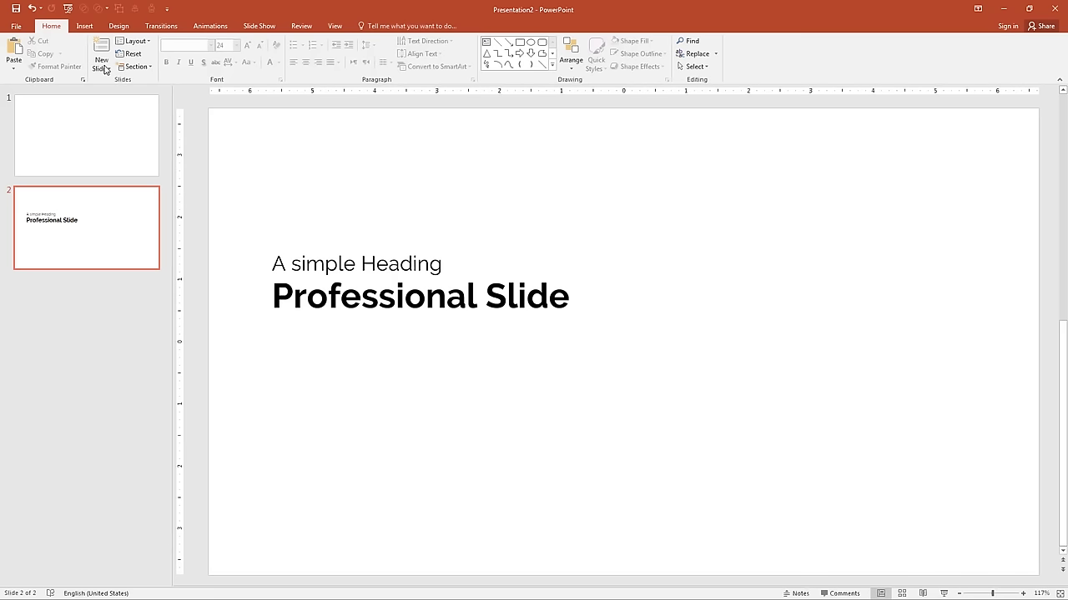
click(83, 27)
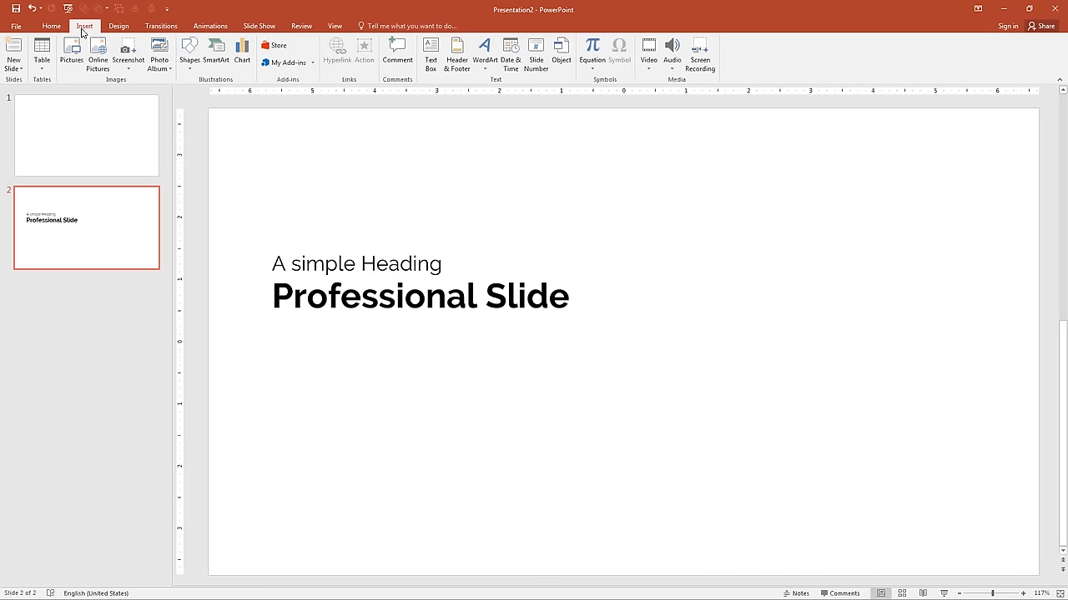
click(431, 60)
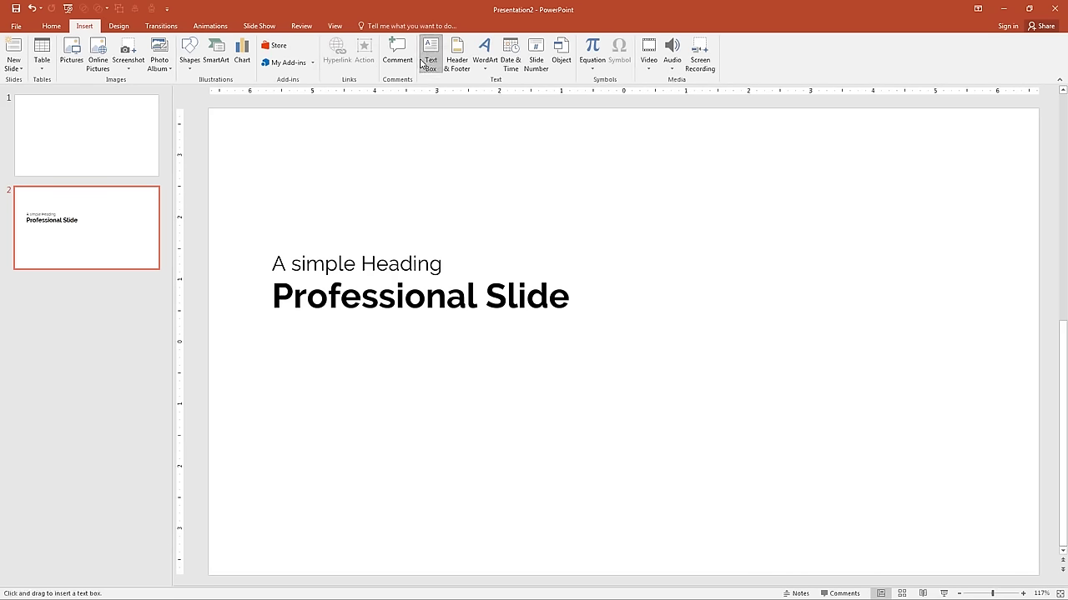
click(278, 335)
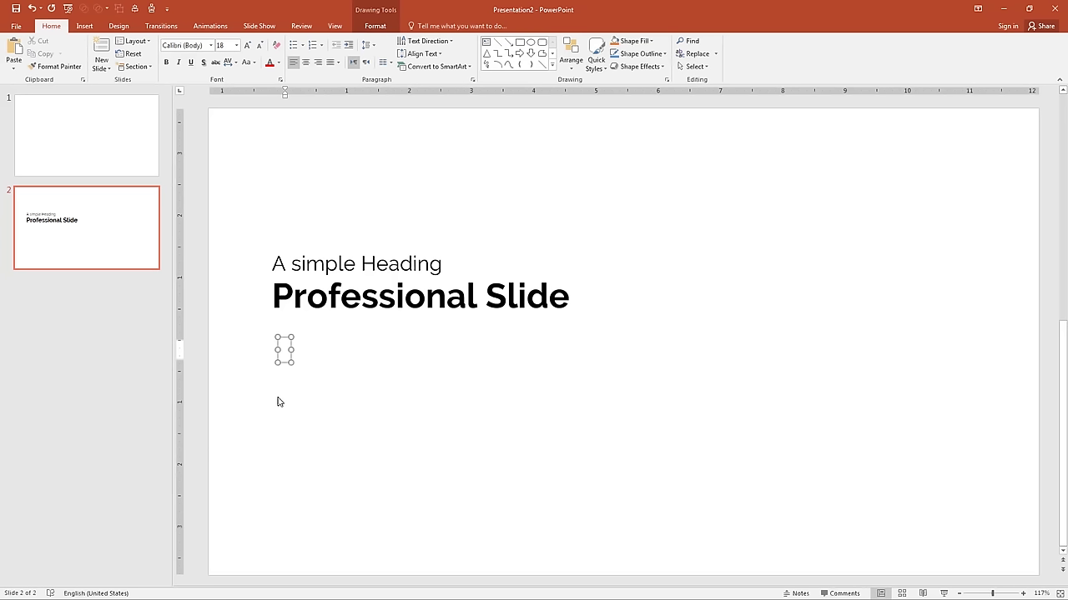
click(284, 355)
text(Lorem Ipsum is simply dummy text of the printing and typesetting industry. Lorem Ipsum has)
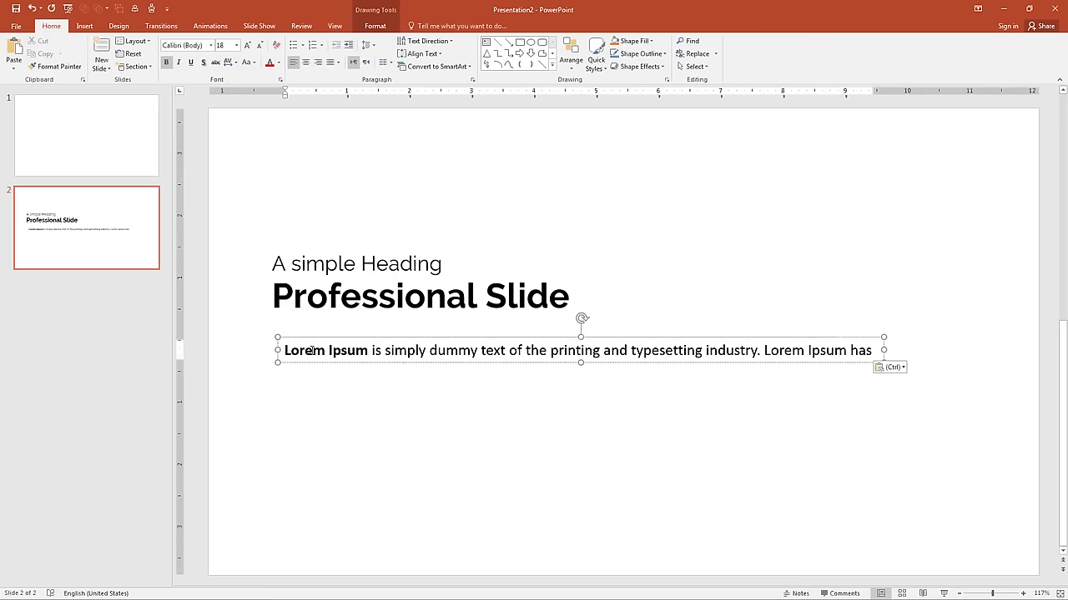
Step: Set the body text to Roboto 16 pt and narrow its box to three lines
triple_click(311, 350)
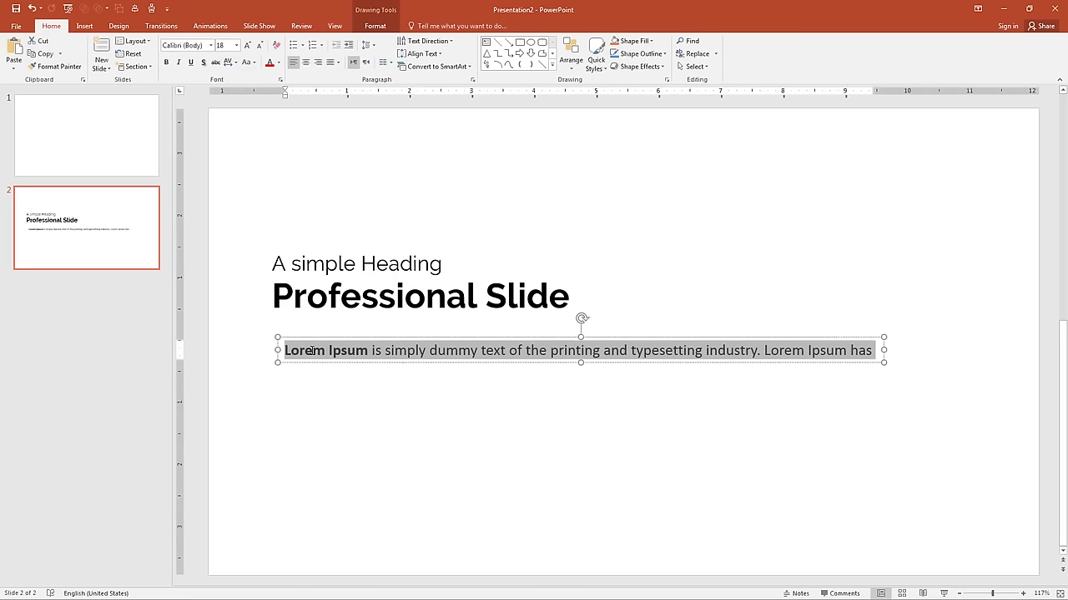
click(185, 52)
text(Roboto)
key(Return)
click(229, 45)
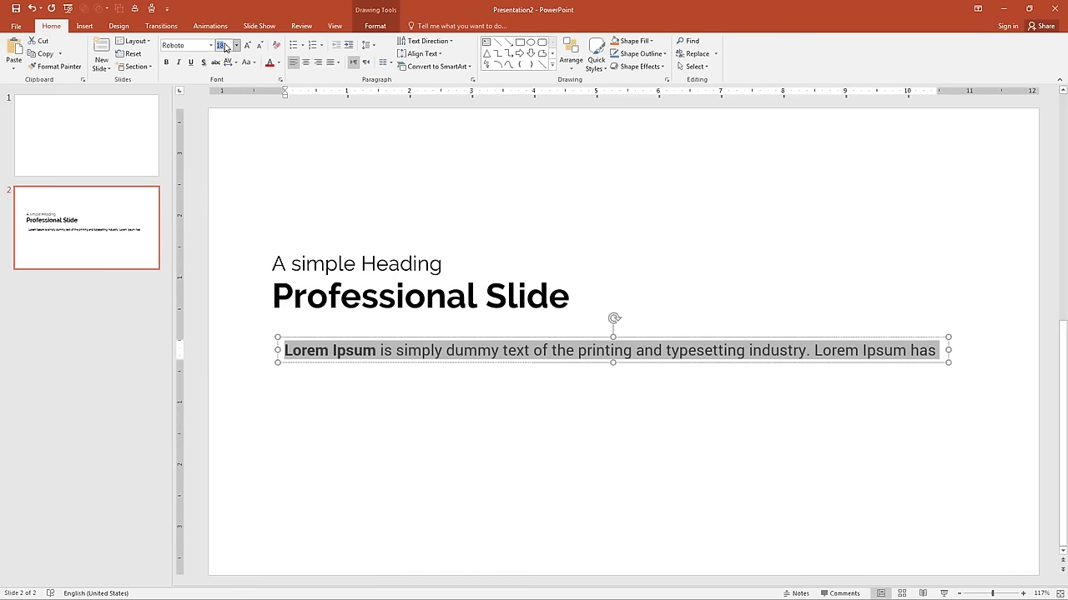
text(16)
key(Return)
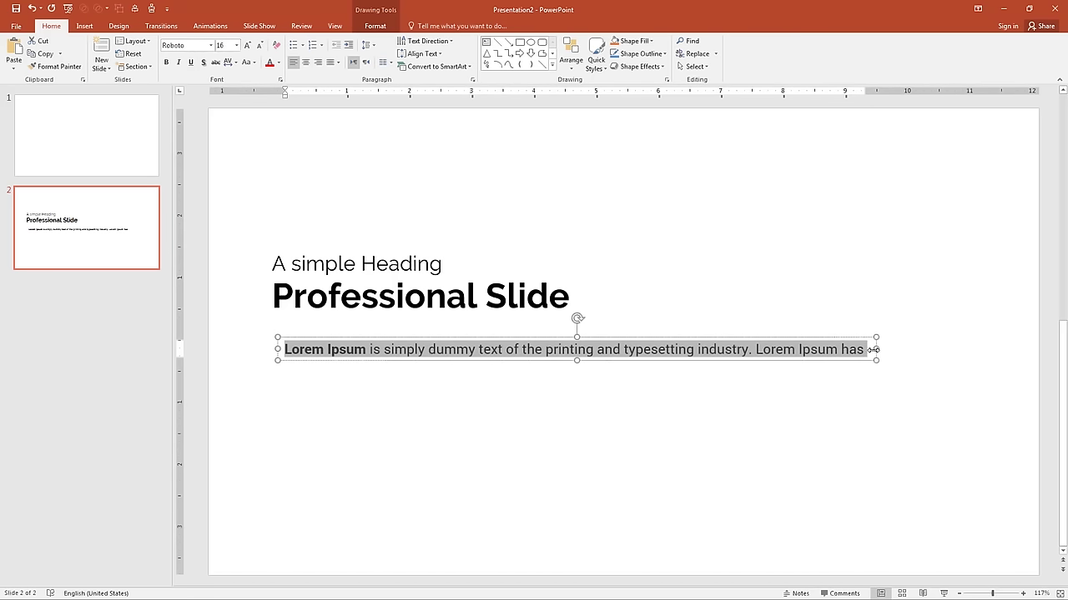
drag(875, 349, 523, 367)
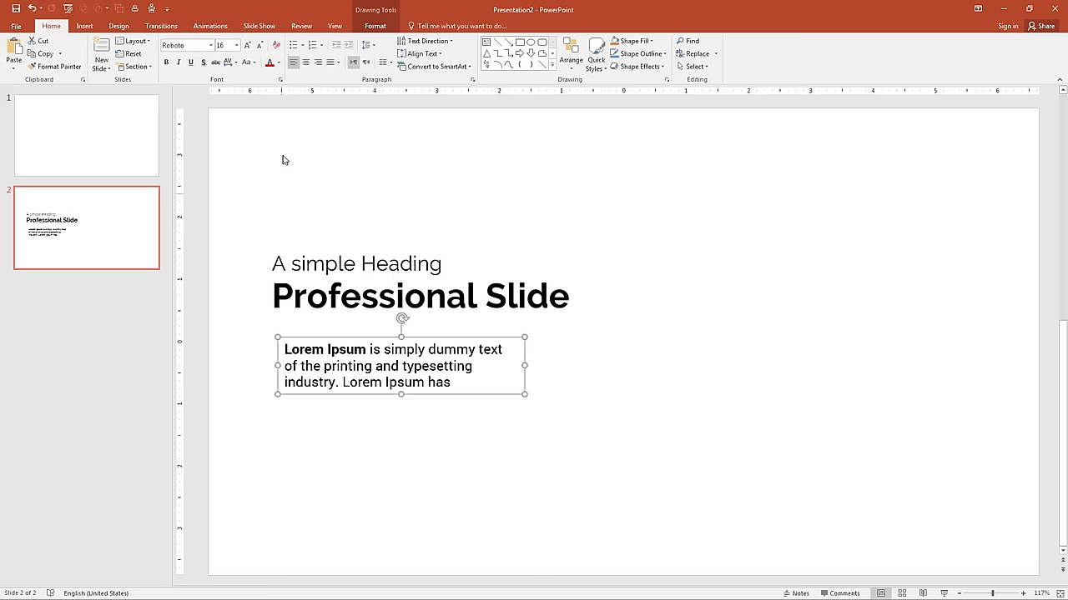
Step: Color the body text Black, Text 1, Lighter 35% and align its box with the heading's left edge
click(280, 65)
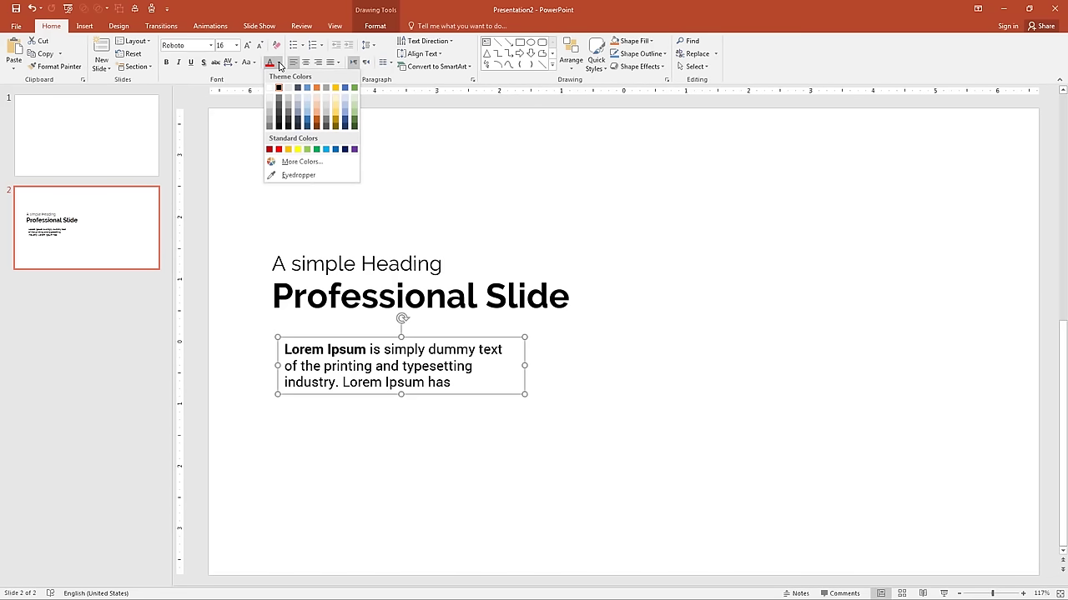
click(279, 110)
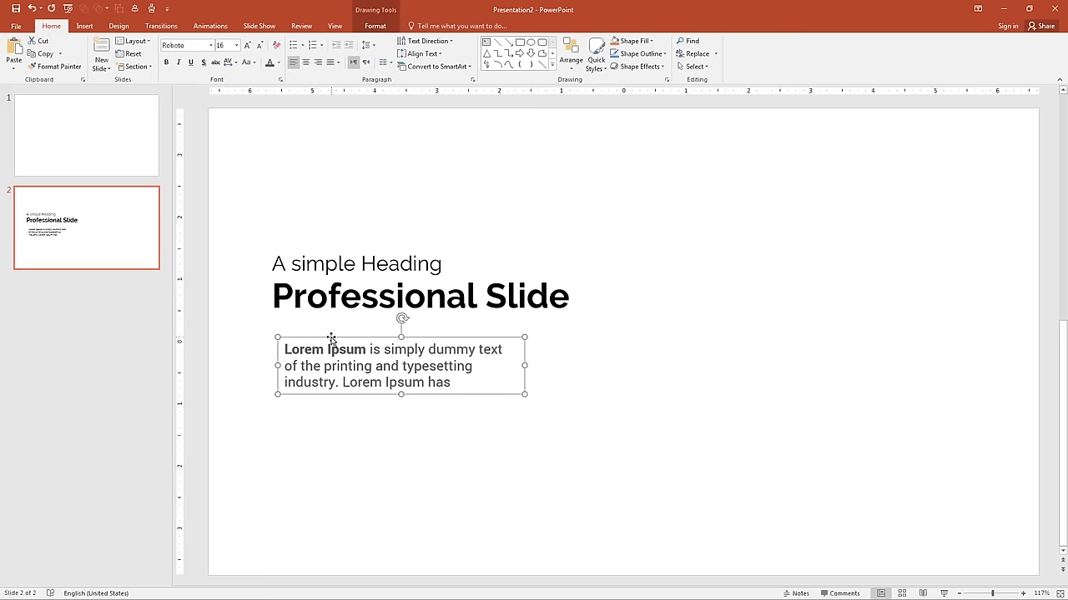
drag(325, 337, 319, 337)
click(267, 261)
shift+click(294, 341)
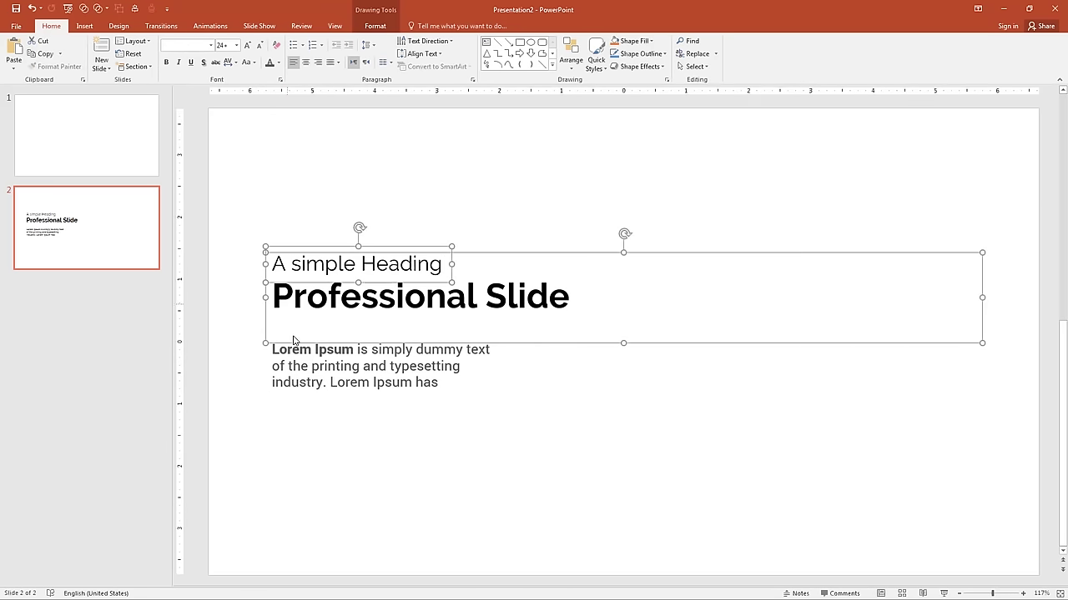
shift+click(294, 361)
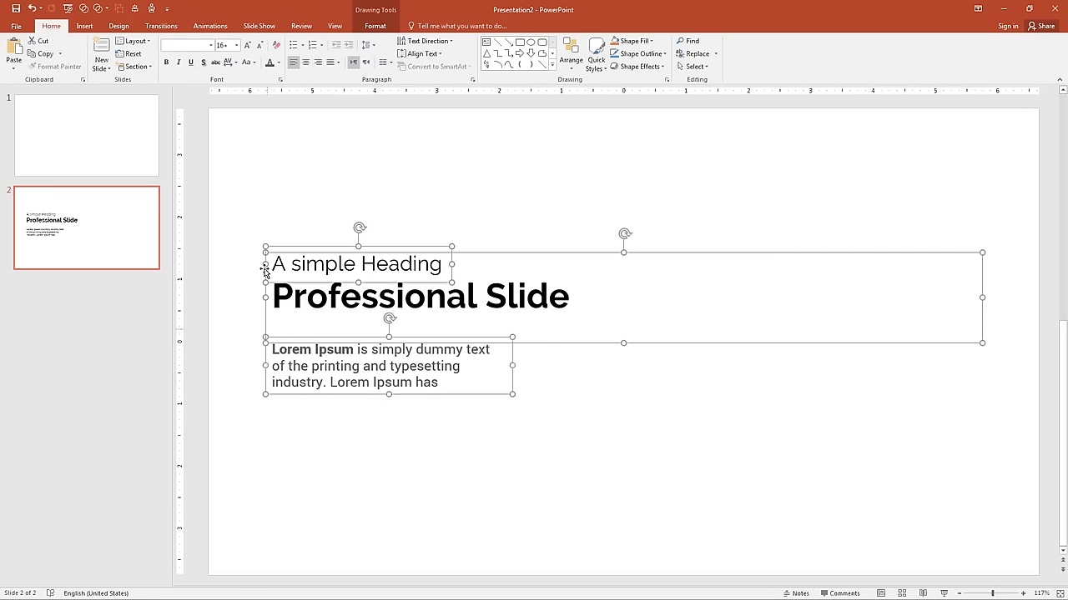
click(299, 409)
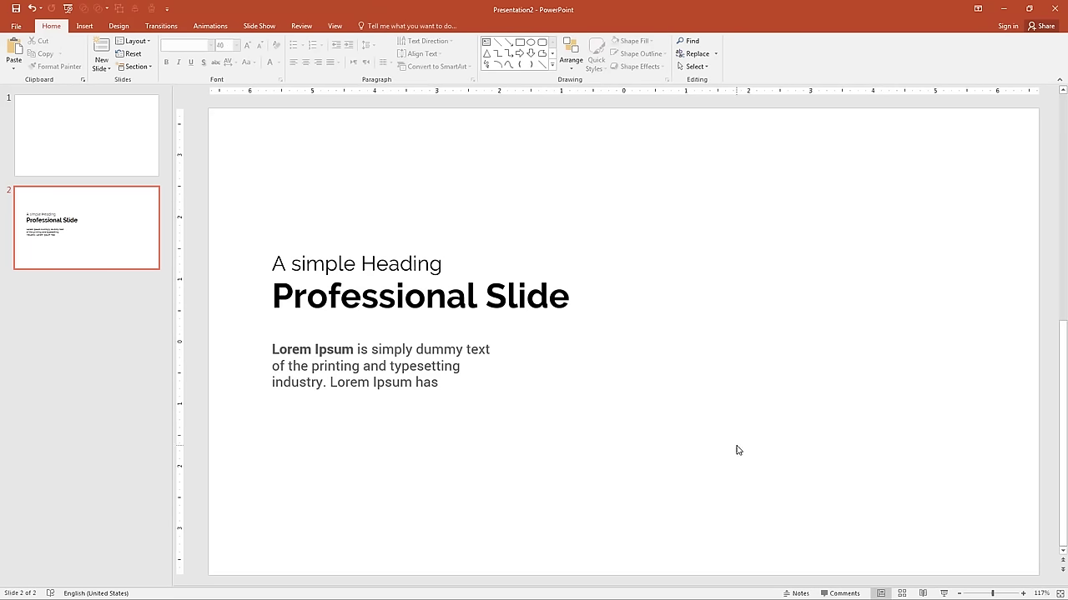
Step: Draw a large rounded rectangle on the slide's right half and tilt it
click(84, 27)
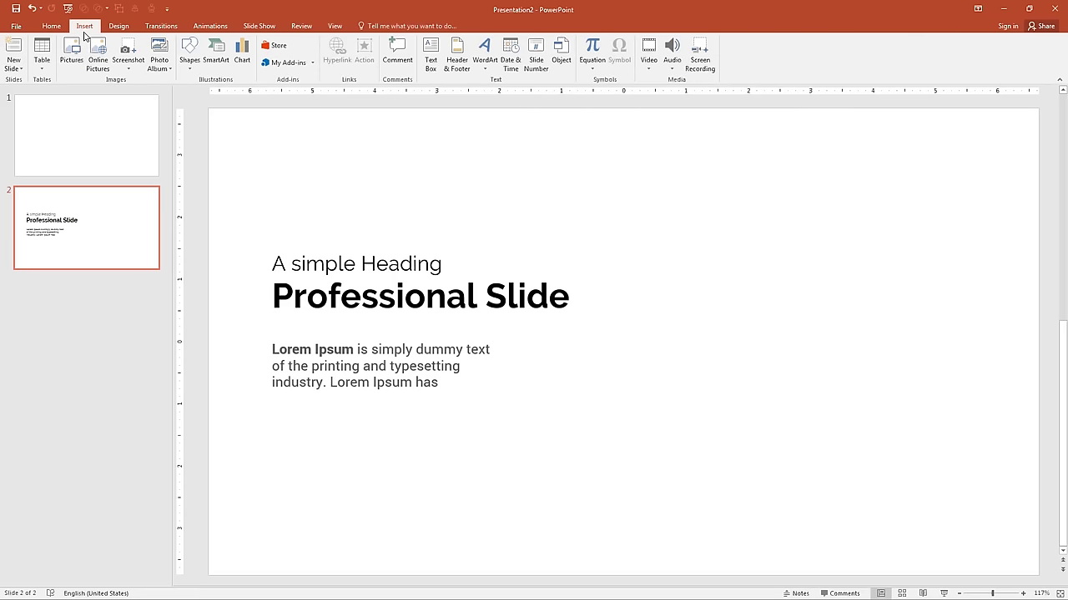
click(189, 50)
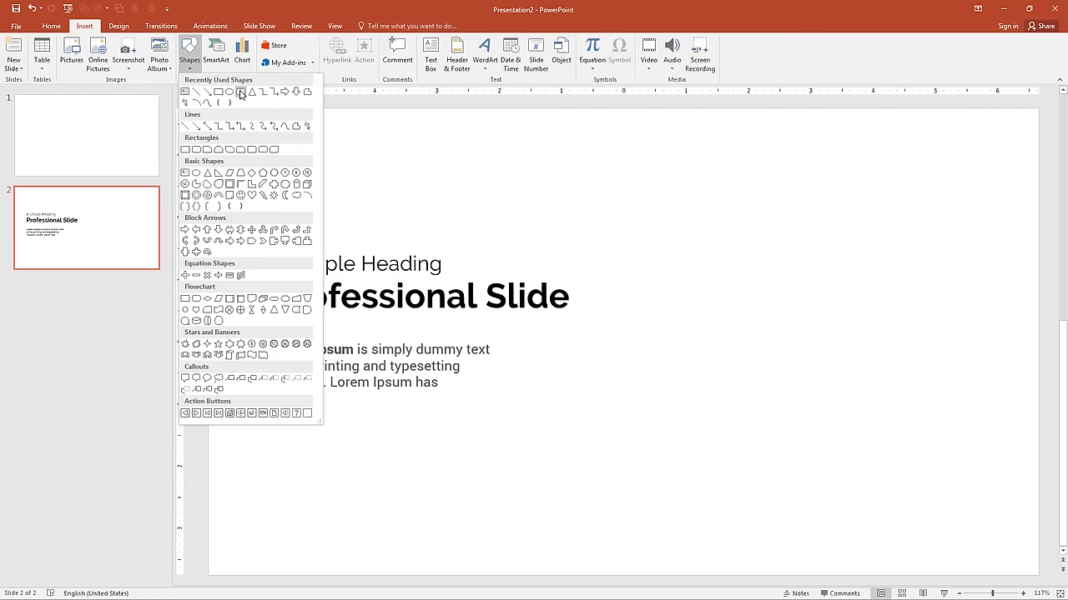
click(240, 94)
scroll(613, 193, down, 3)
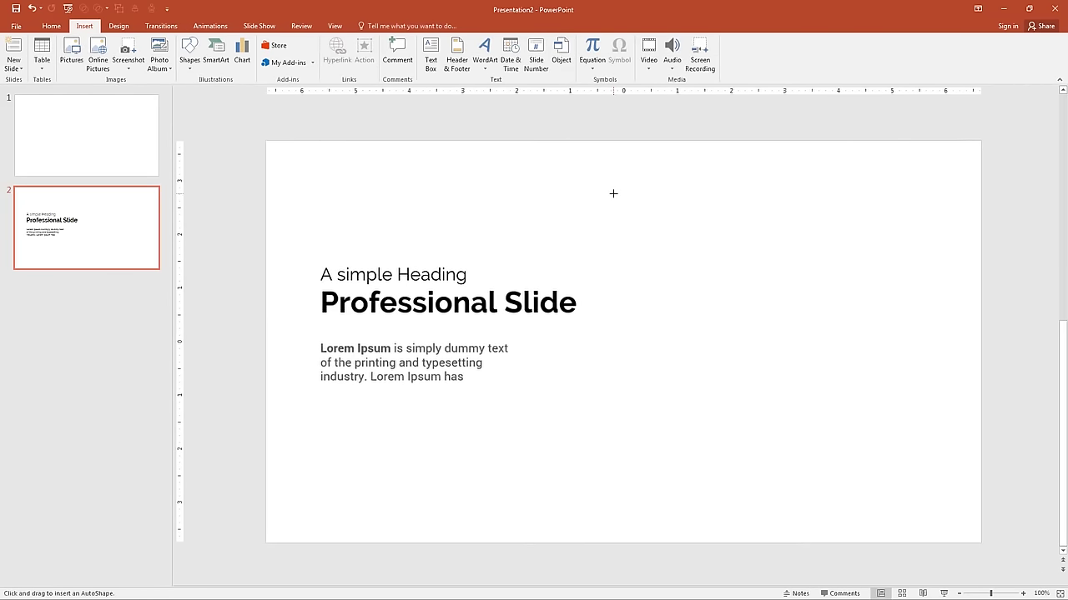
drag(618, 206, 859, 515)
drag(781, 453, 778, 441)
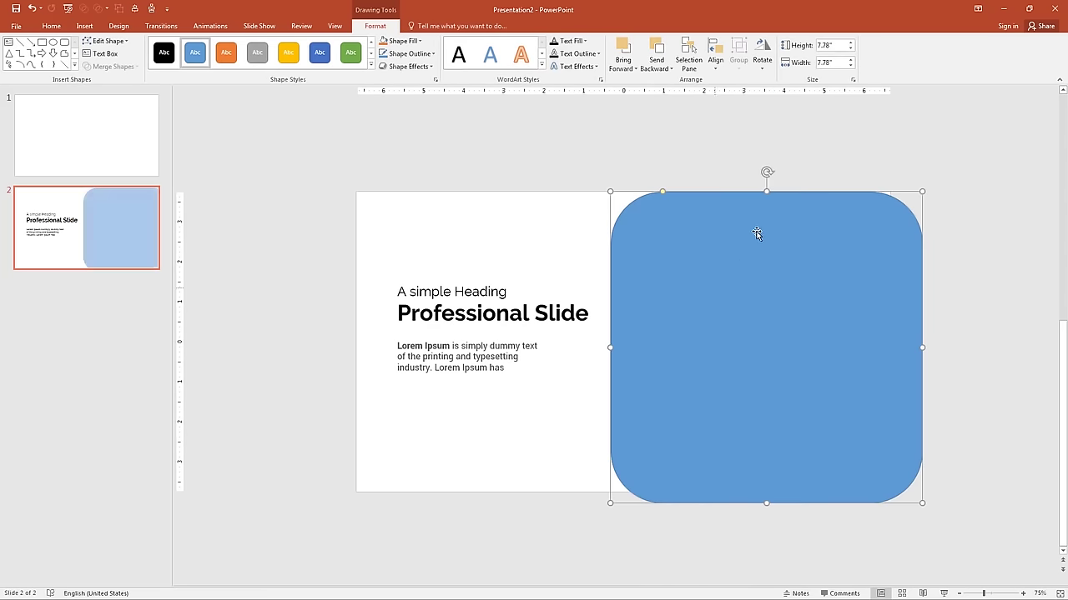
drag(765, 172, 657, 312)
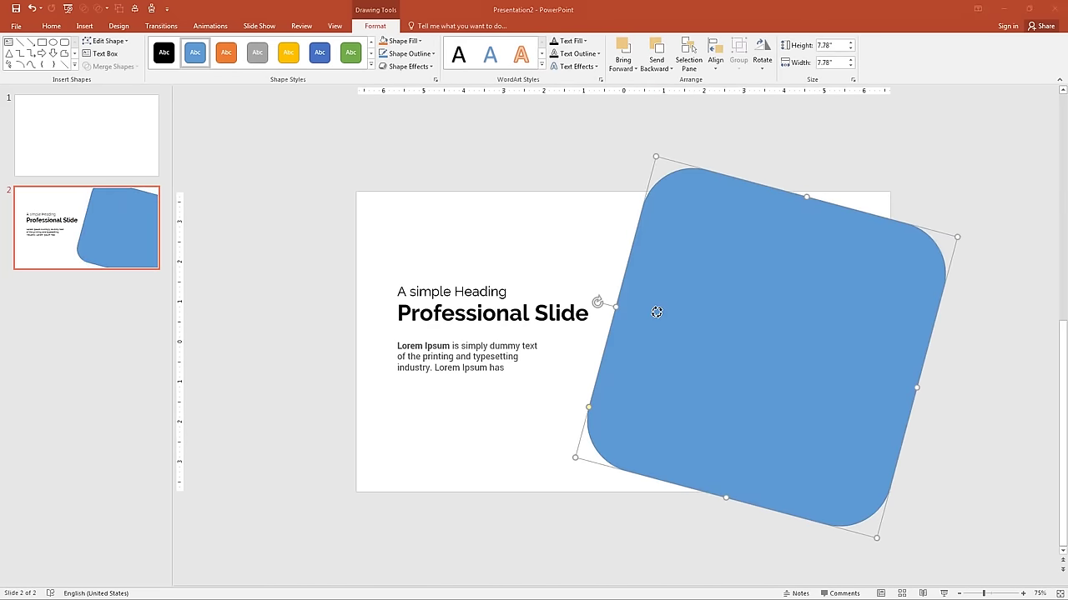
Step: In Format Shape, size the rounded rectangle to 7.58" high by 10.58" wide
right_click(656, 313)
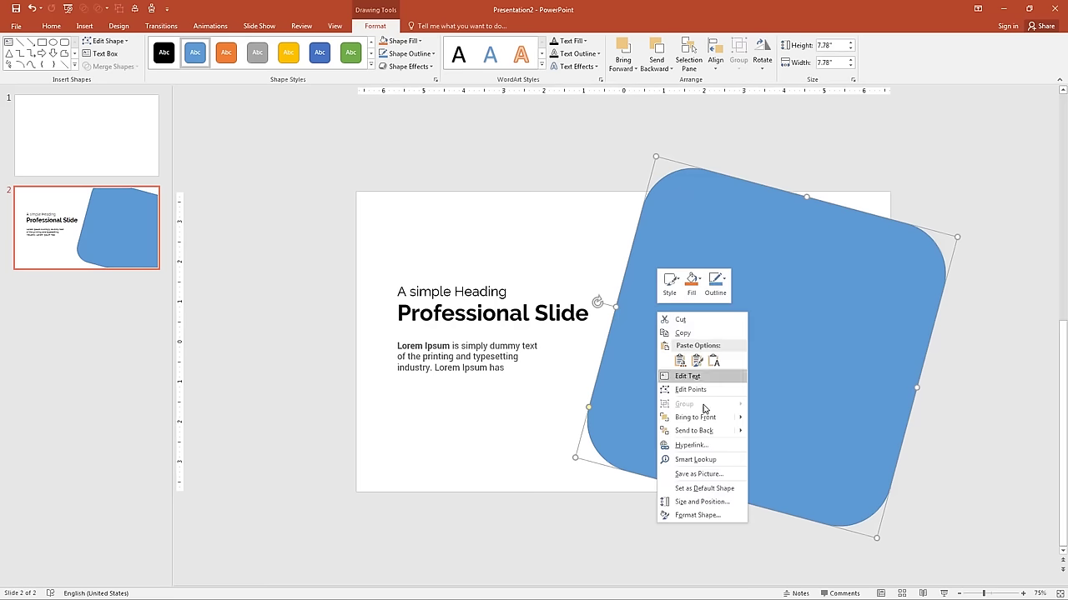
click(710, 517)
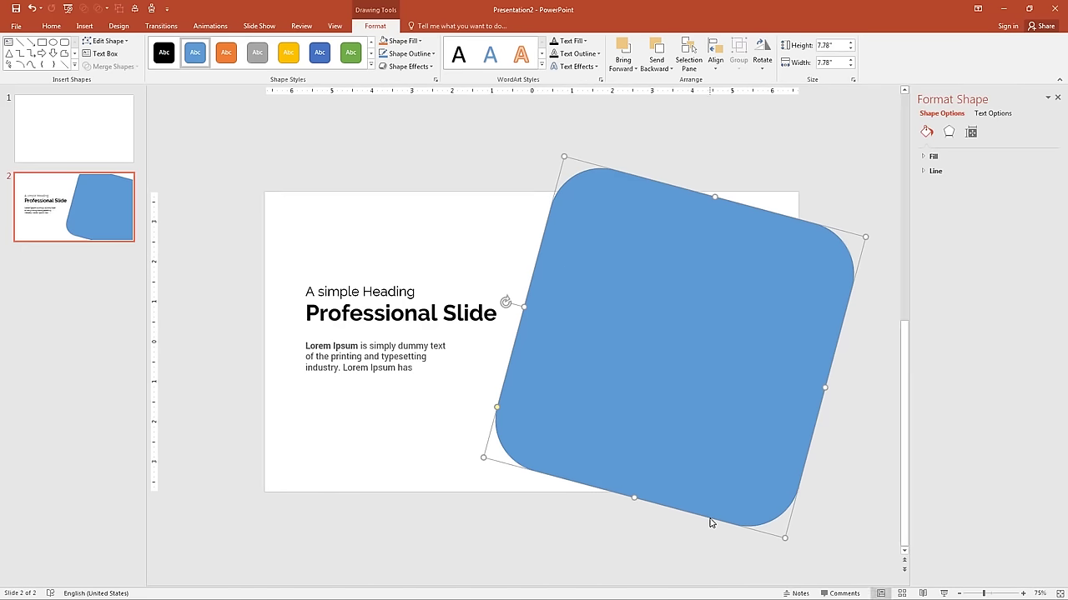
click(968, 136)
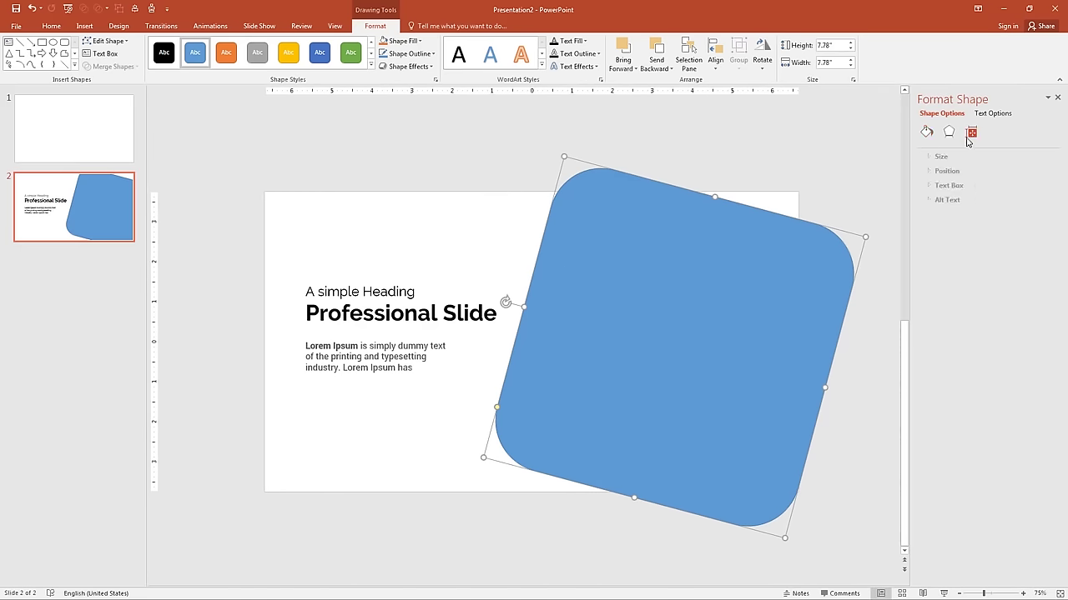
click(922, 158)
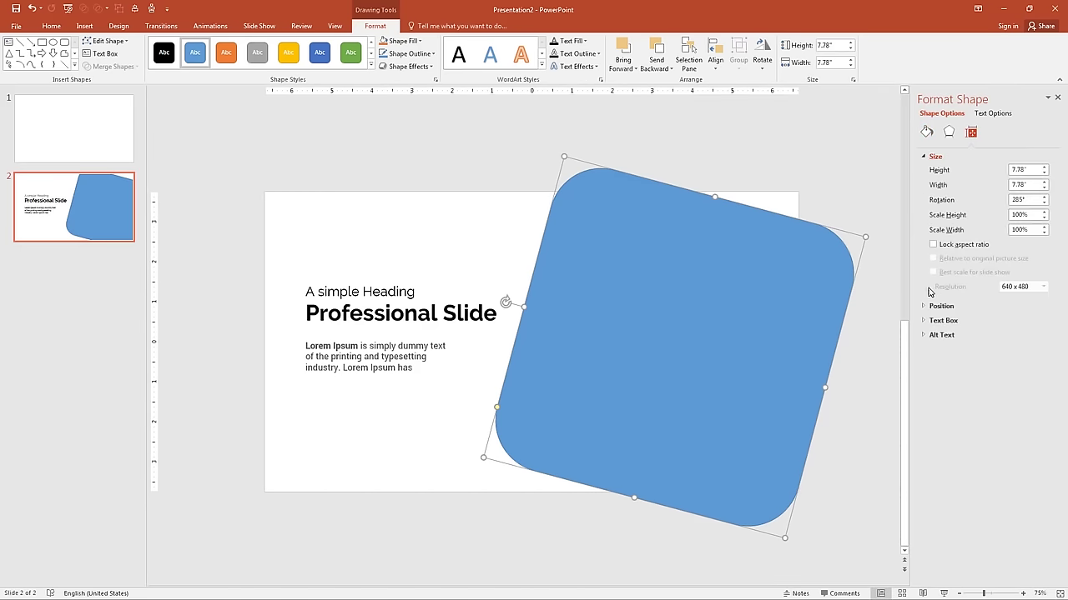
click(923, 307)
click(1027, 170)
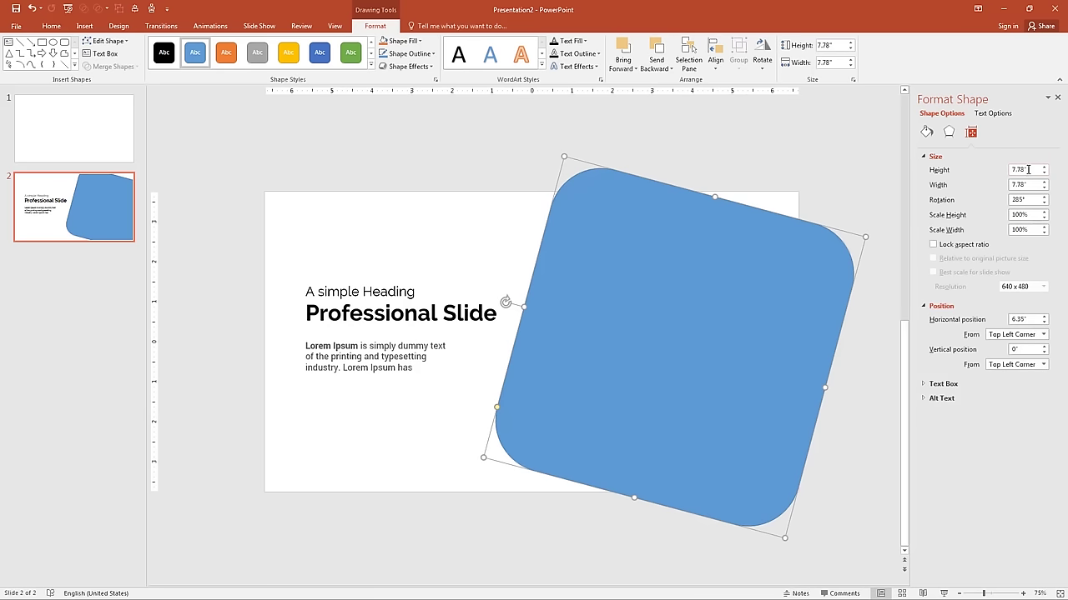
drag(1027, 170, 978, 170)
text(7.58)
key(Return)
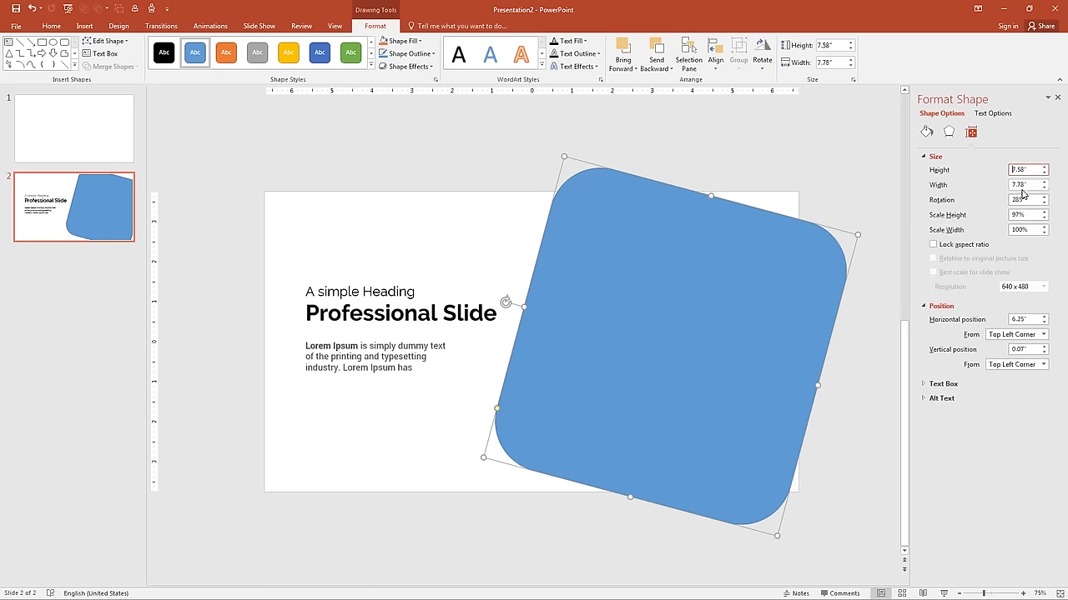
drag(1027, 186, 994, 185)
text(10.58)
key(Return)
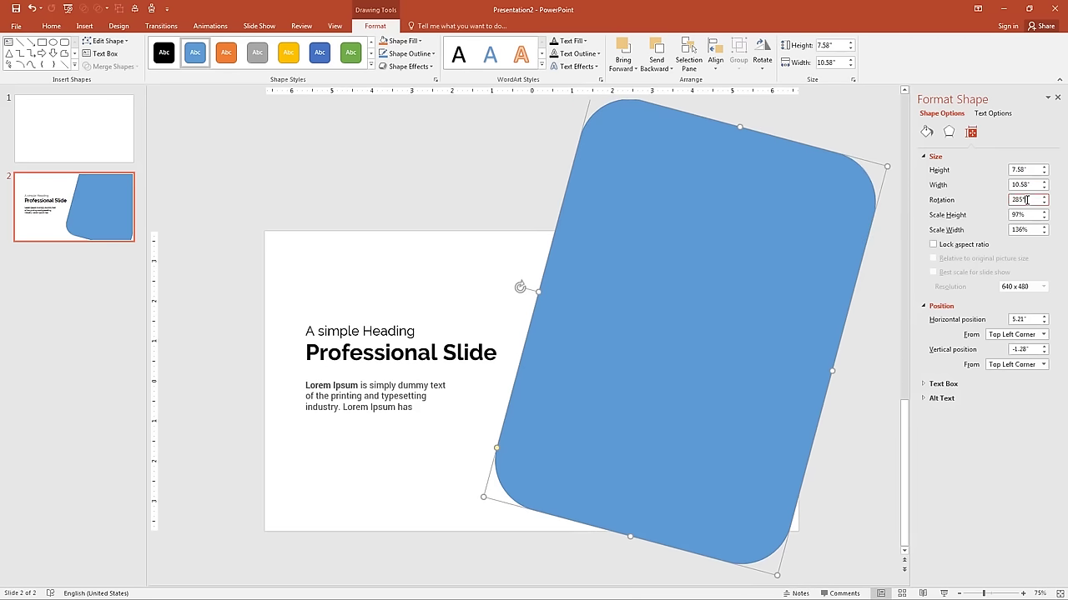
Step: Rotate the rounded rectangle 315° and position it at 5.78" horizontal, 0.7" vertical
drag(1027, 200, 966, 199)
text(315)
key(Return)
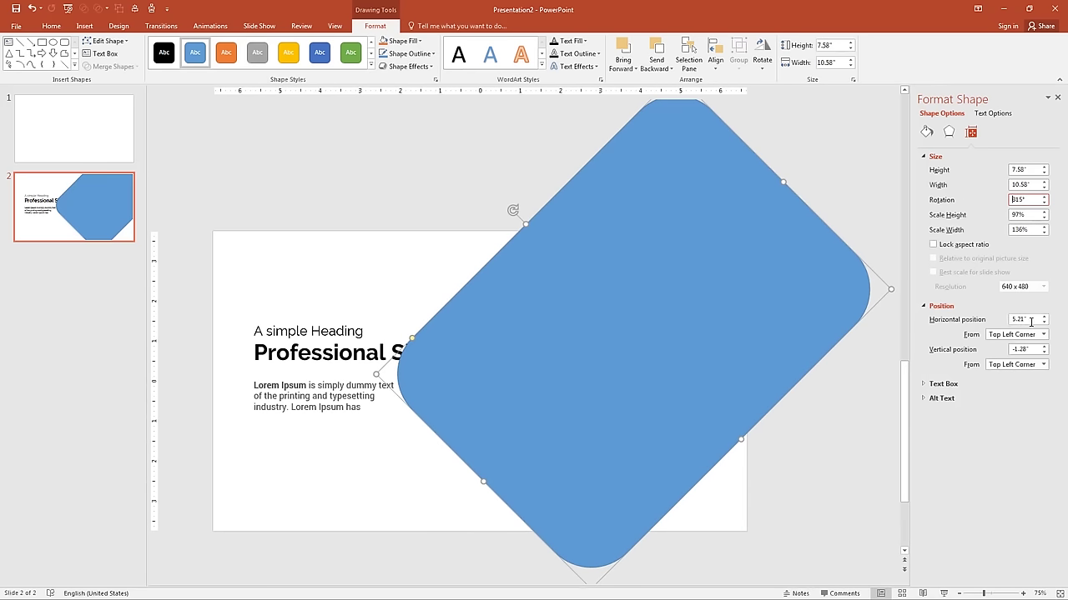
drag(1031, 322, 967, 317)
text(5.78)
key(Return)
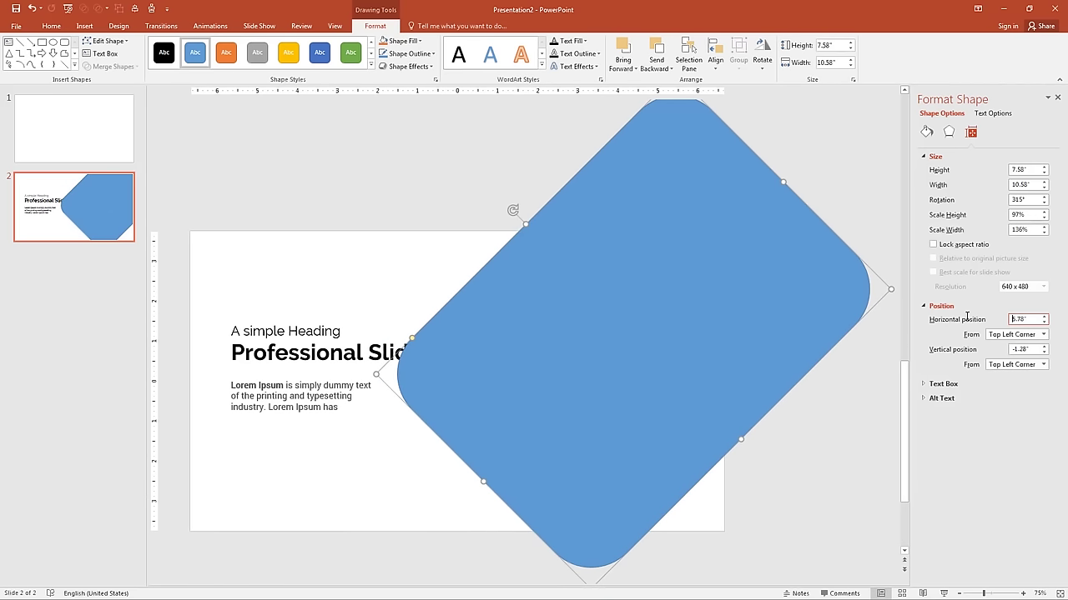
click(1029, 348)
drag(1029, 349, 932, 344)
text(0.7)
key(Return)
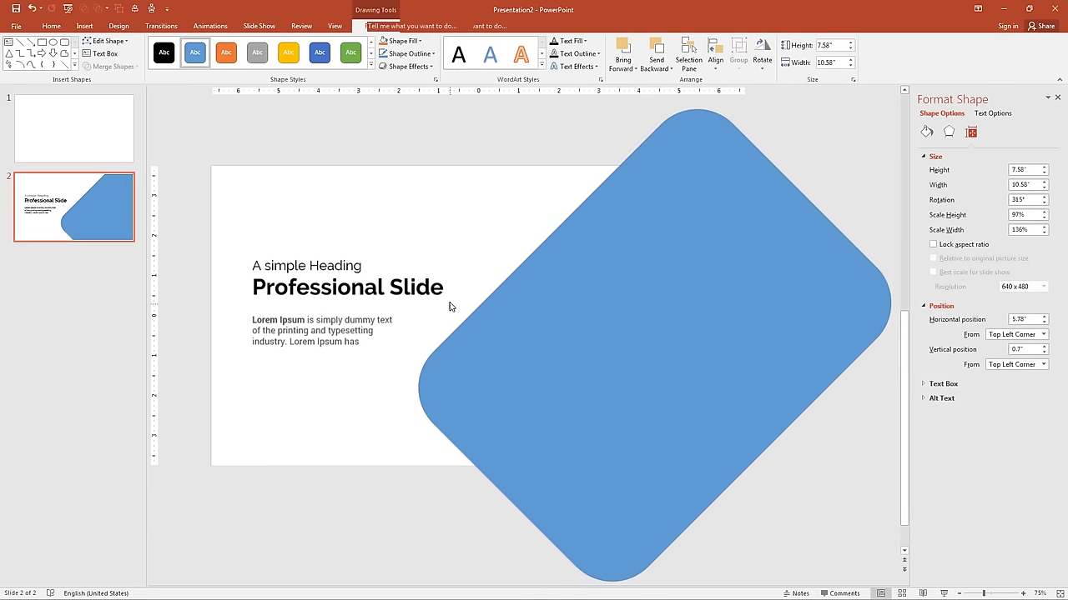
click(450, 307)
Step: Fill the rotated rounded rectangle solid black and give it a theme-colour outline
click(520, 331)
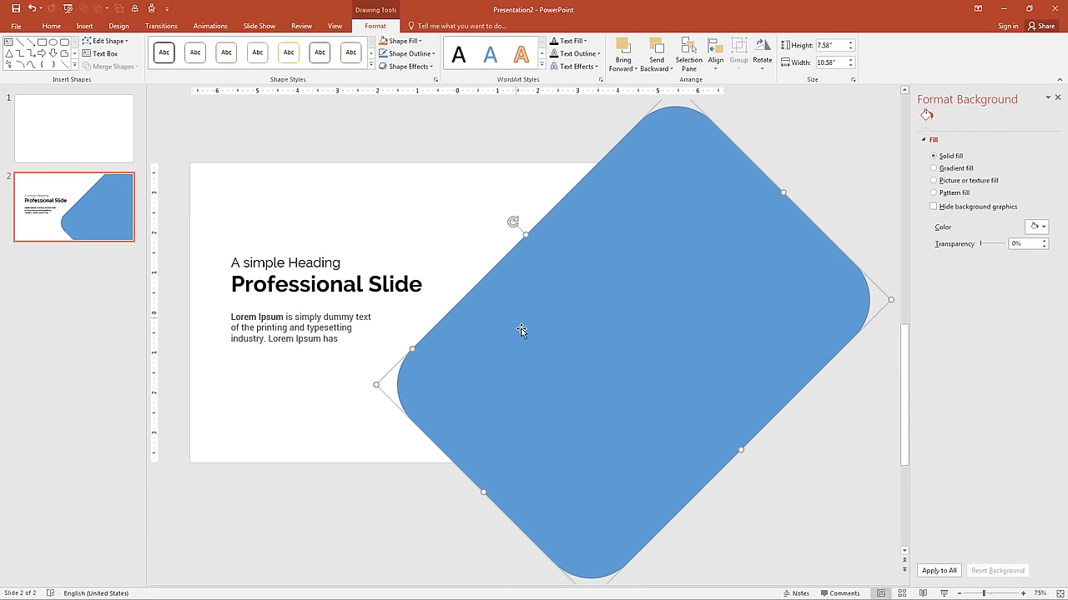
click(400, 40)
click(391, 66)
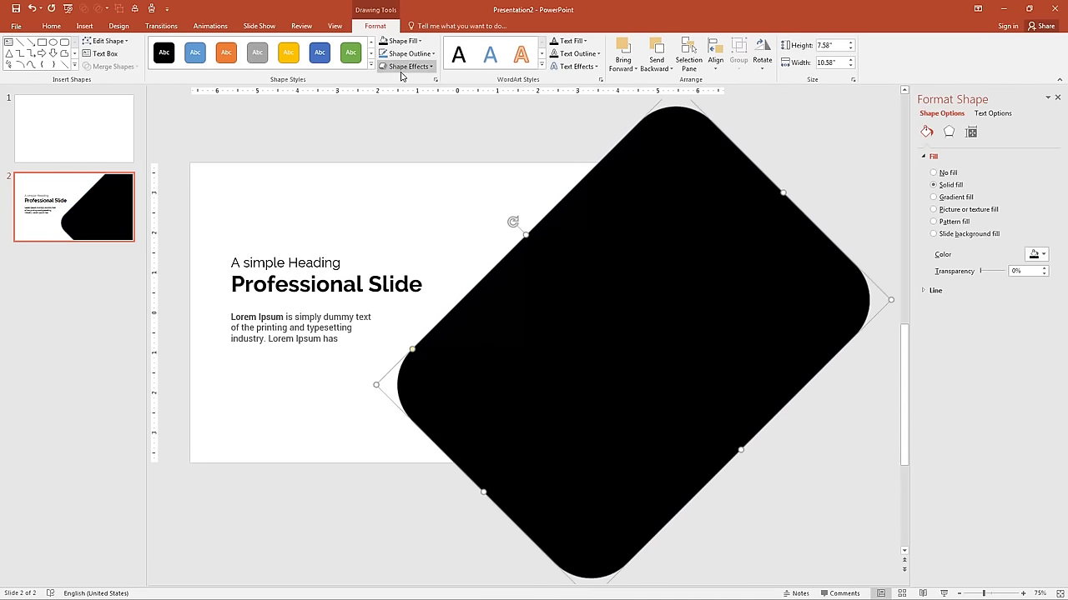
click(410, 54)
click(383, 78)
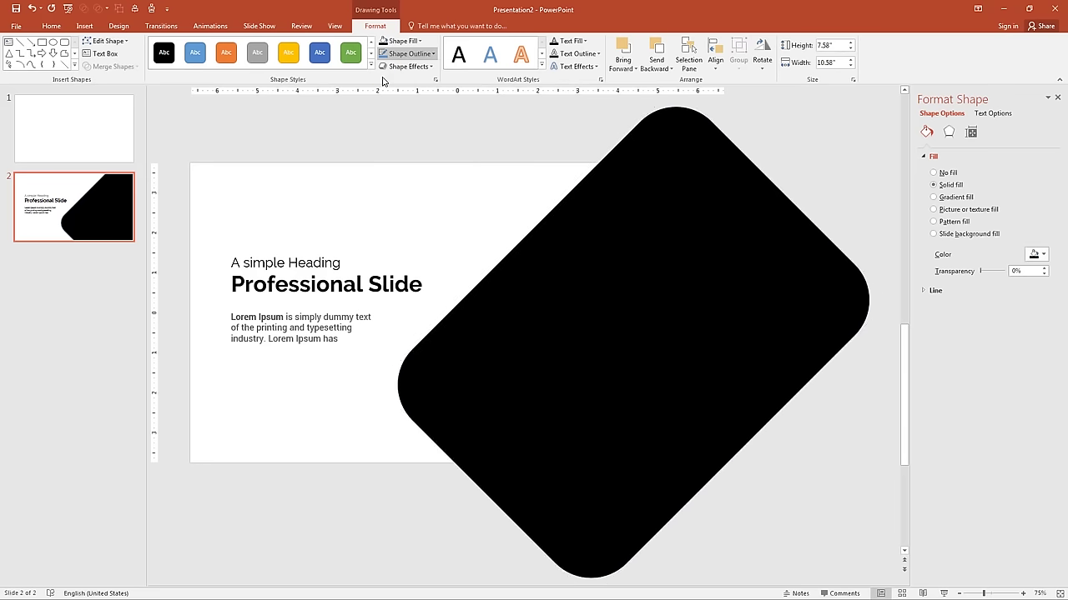
click(490, 204)
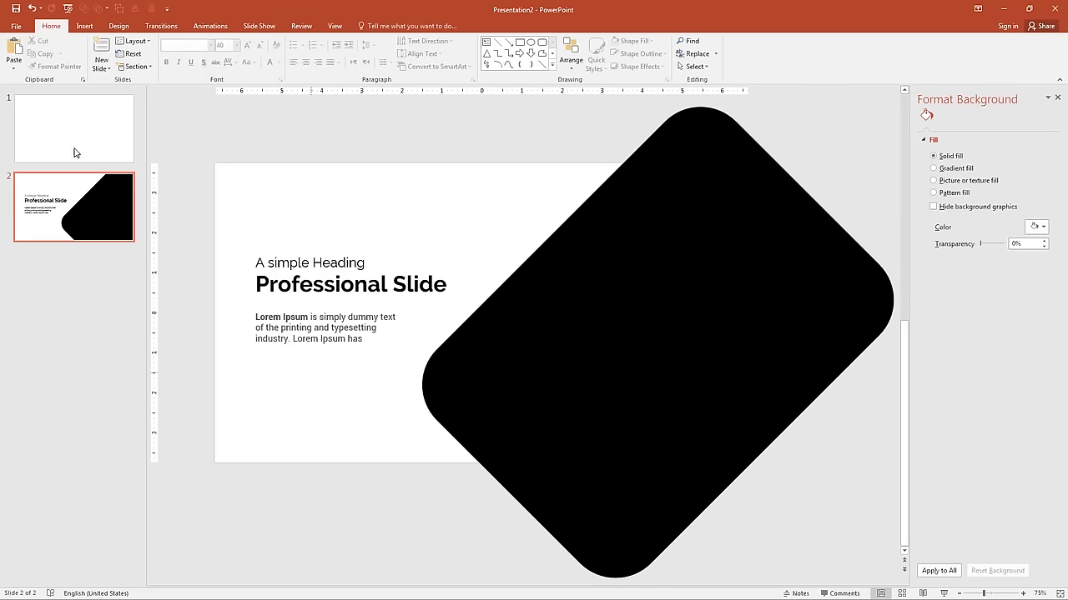
click(85, 26)
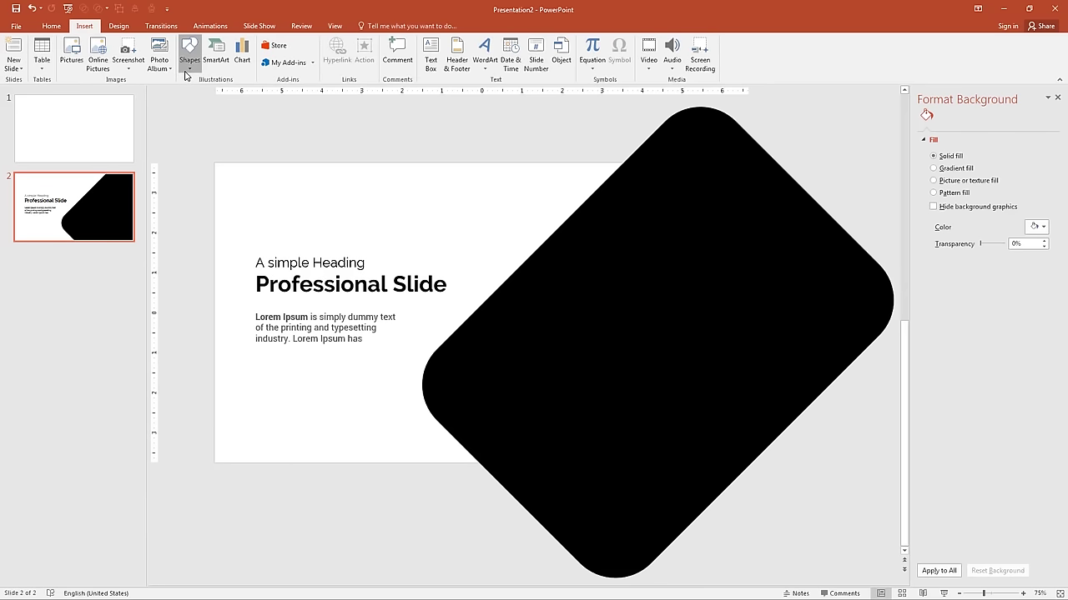
Step: Draw a small rounded rectangle below the body text, filled yellow-gold with no outline
click(186, 76)
click(241, 92)
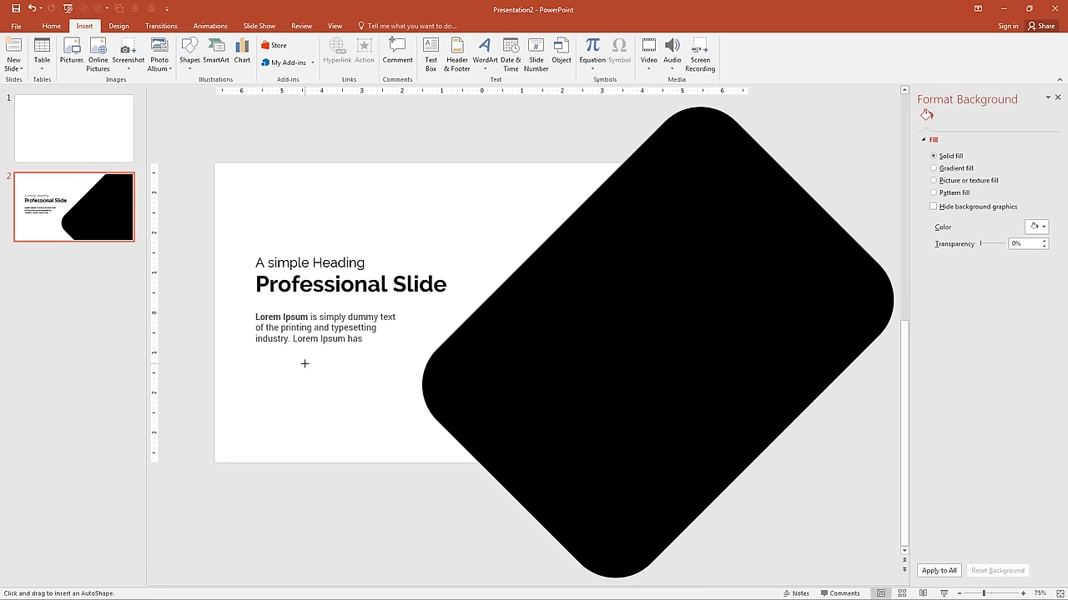
drag(256, 355, 326, 382)
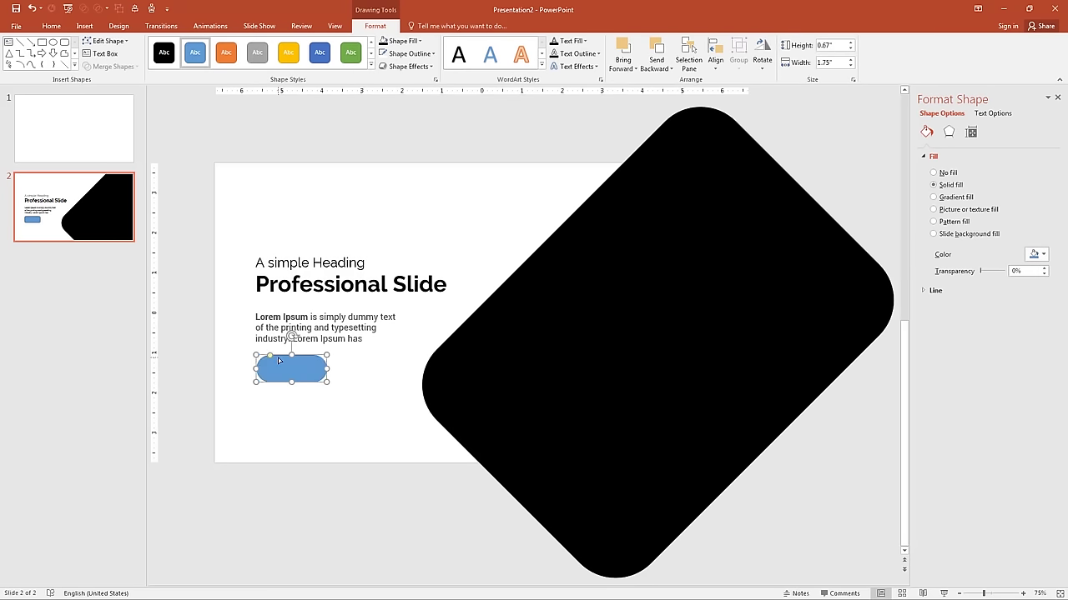
click(278, 364)
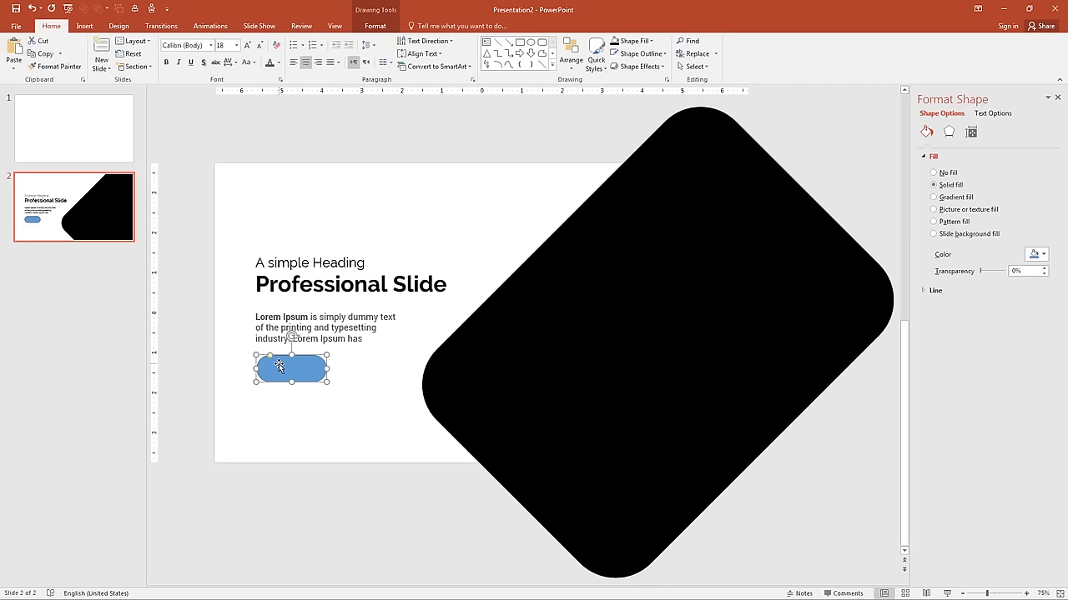
click(375, 26)
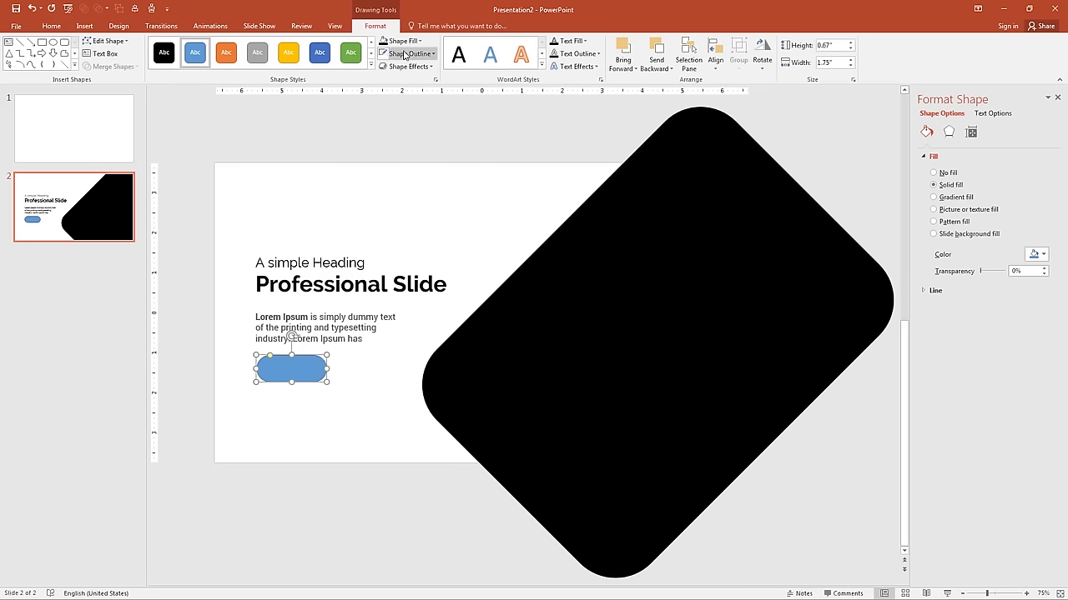
click(402, 41)
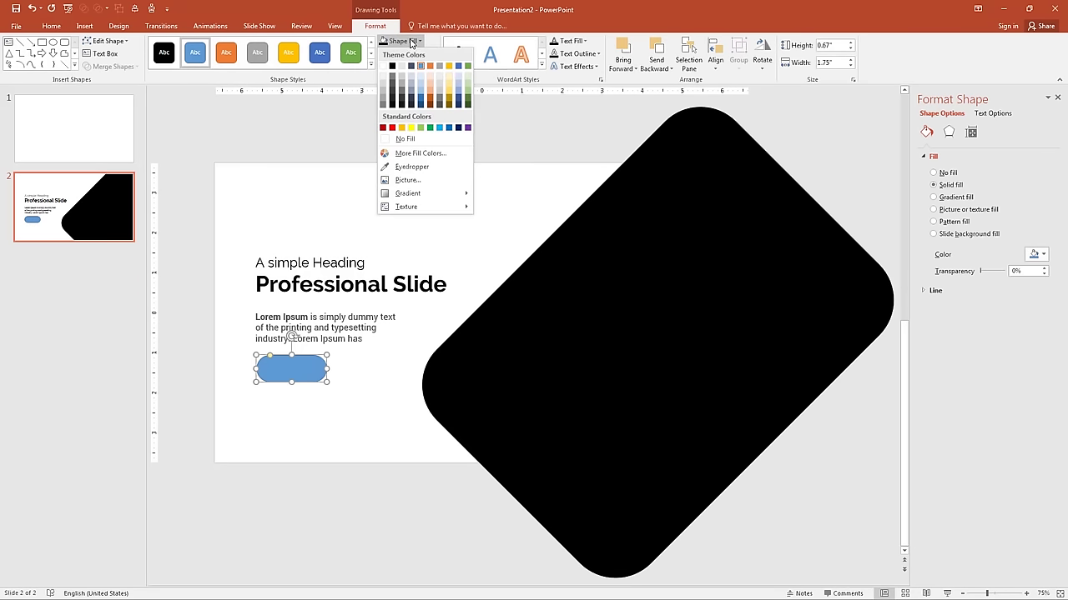
click(402, 128)
click(409, 53)
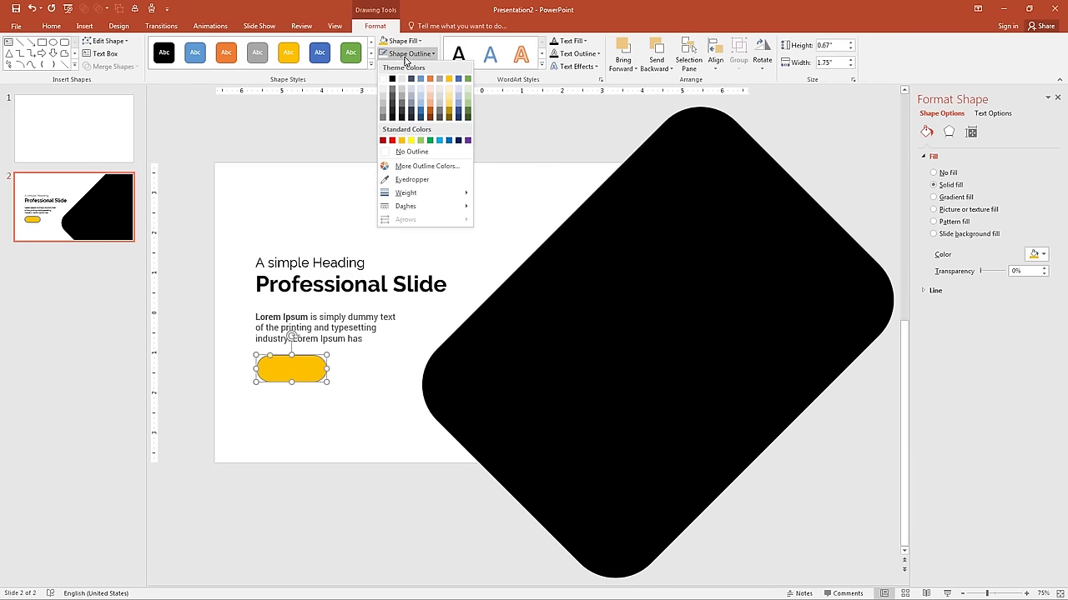
click(407, 152)
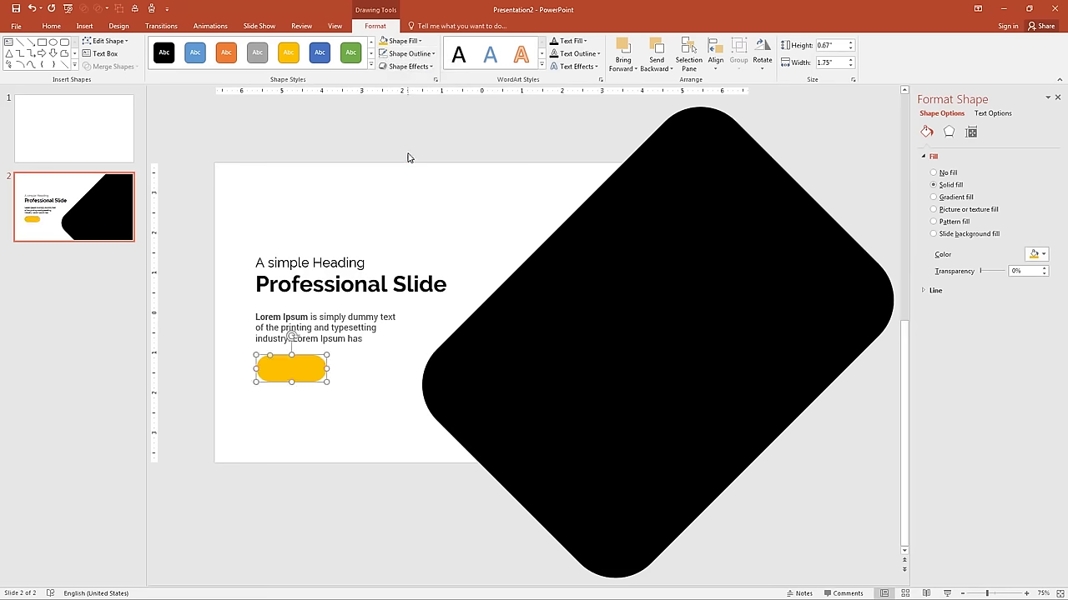
Step: Label the button 'View Slides' in dark Roboto 16 pt text
click(304, 375)
text(V)
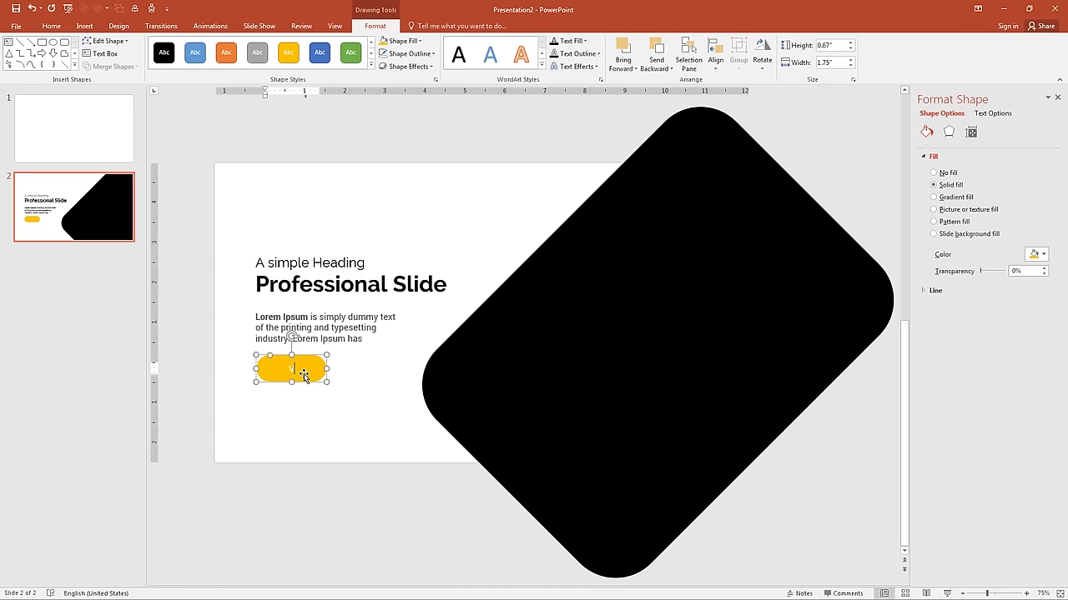
text(iewiew Slides)
drag(314, 371, 272, 367)
click(555, 41)
click(56, 27)
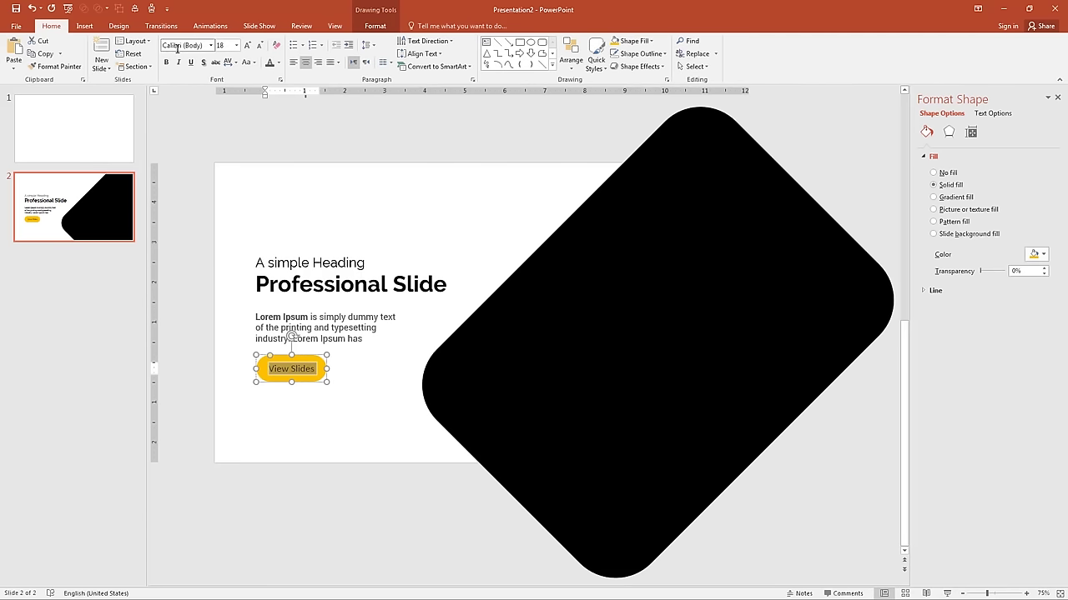
click(177, 46)
text(Roboto)
key(Return)
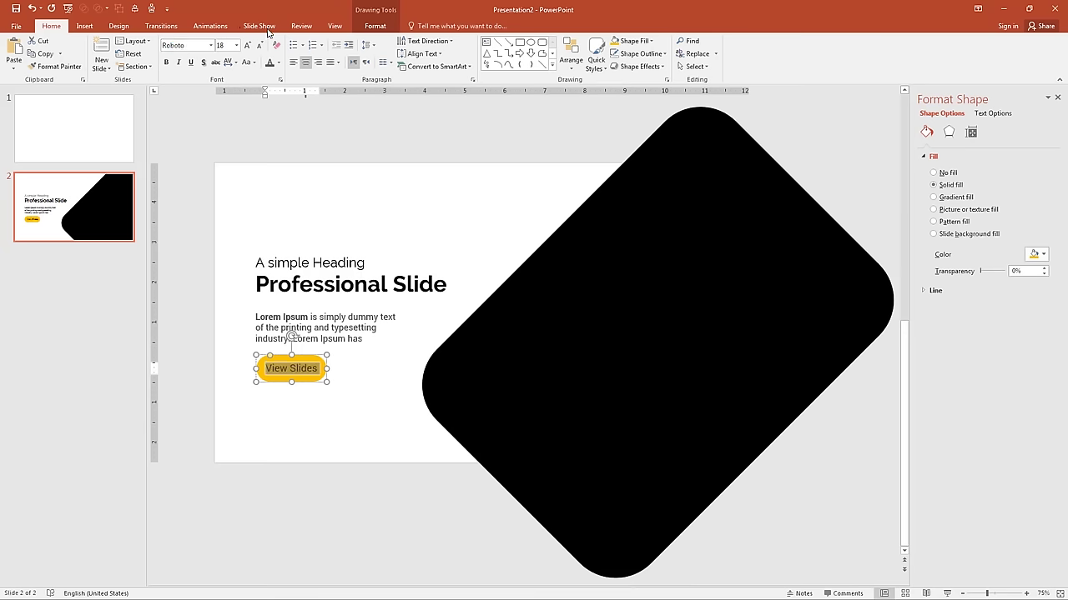
click(259, 46)
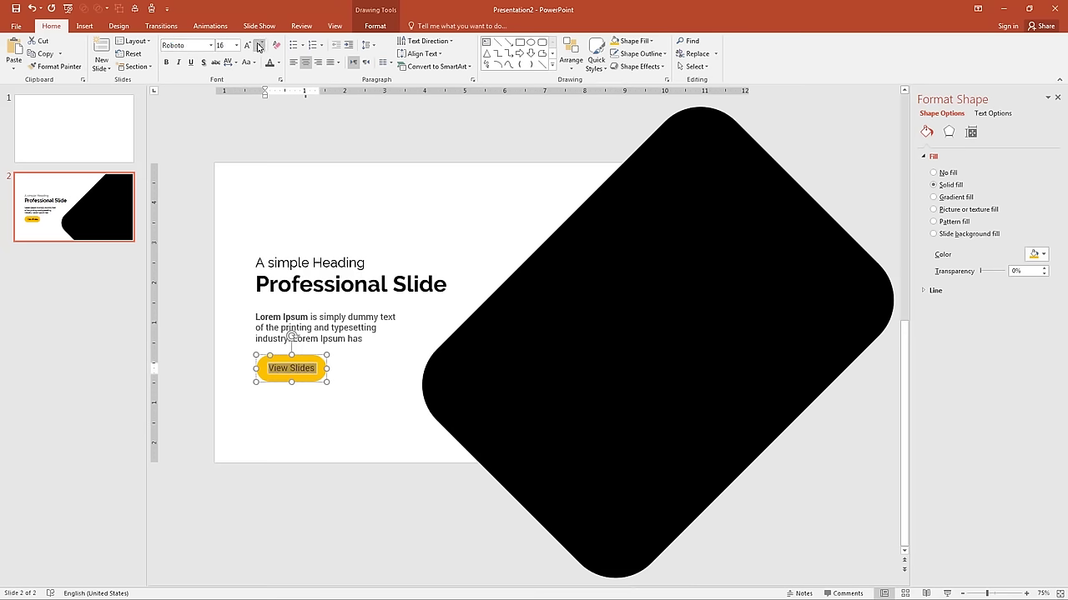
click(331, 403)
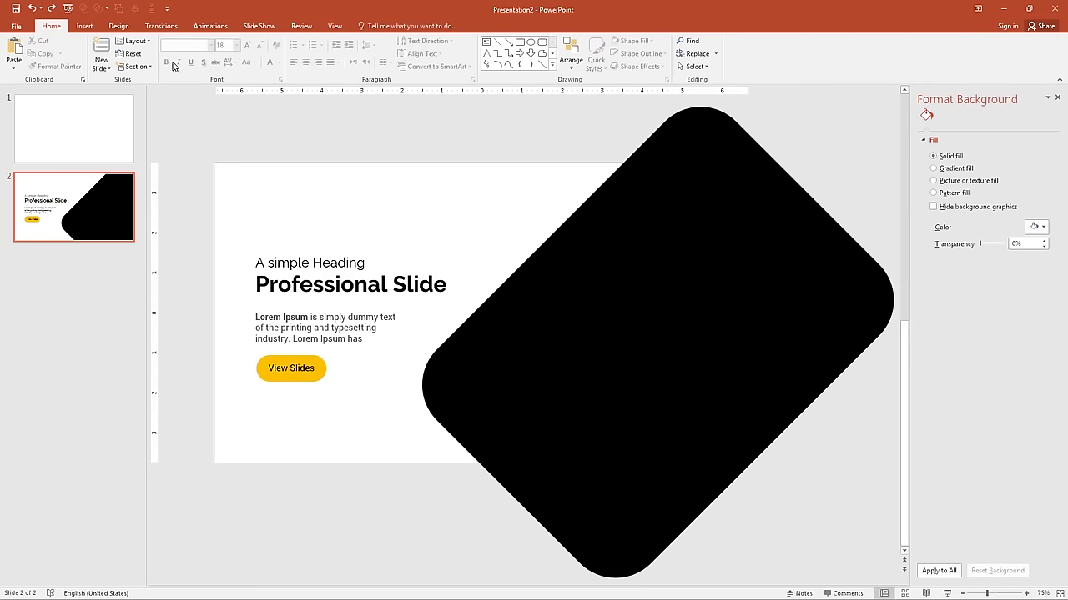
Step: Draw a rectangle over the slide starting from its top-left corner
click(84, 26)
click(189, 69)
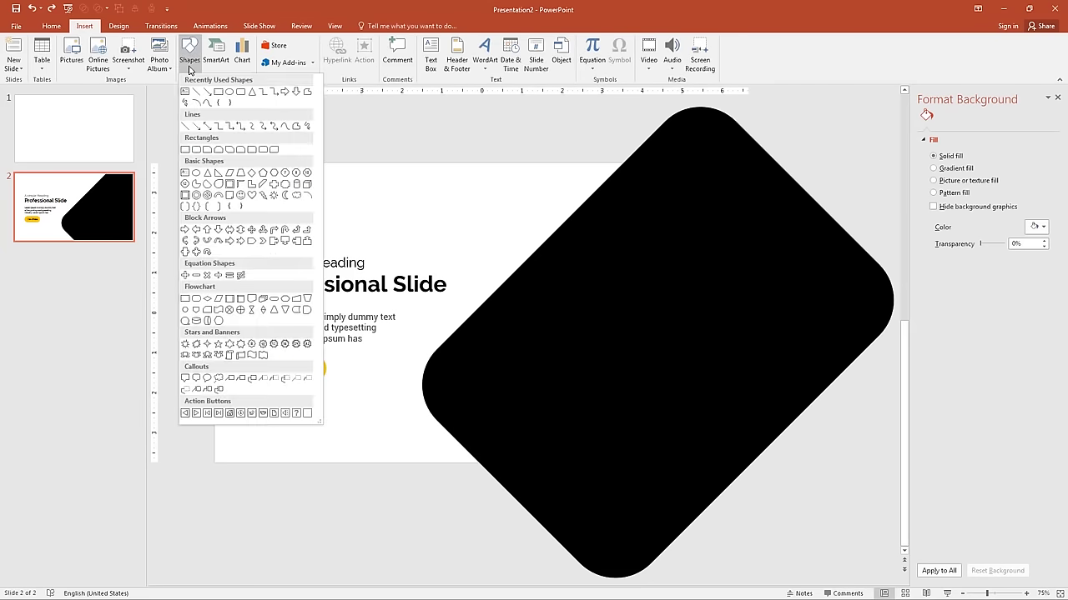
click(215, 94)
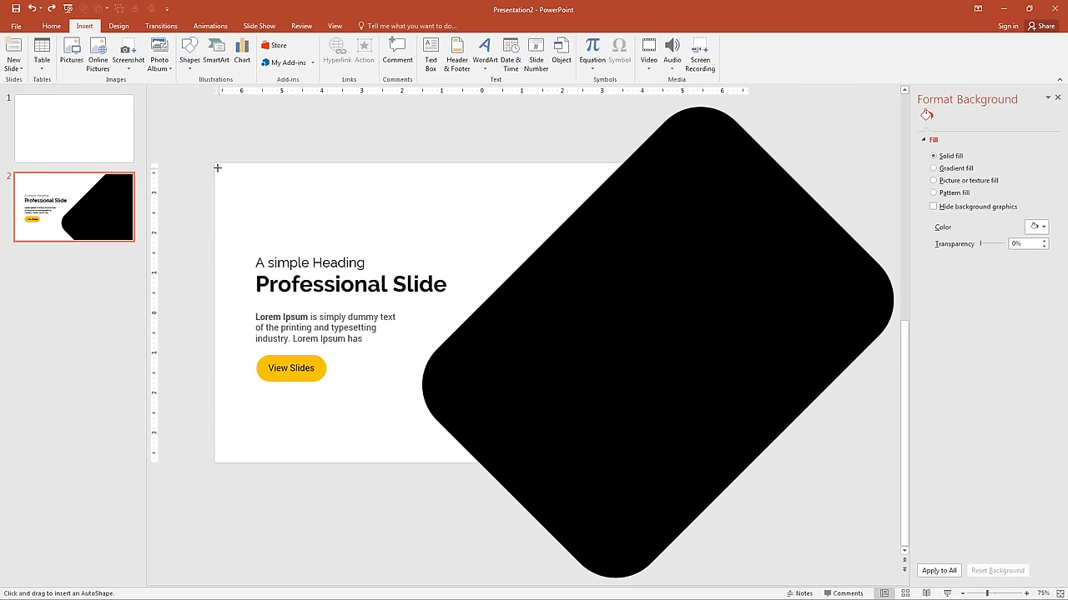
drag(214, 163, 707, 462)
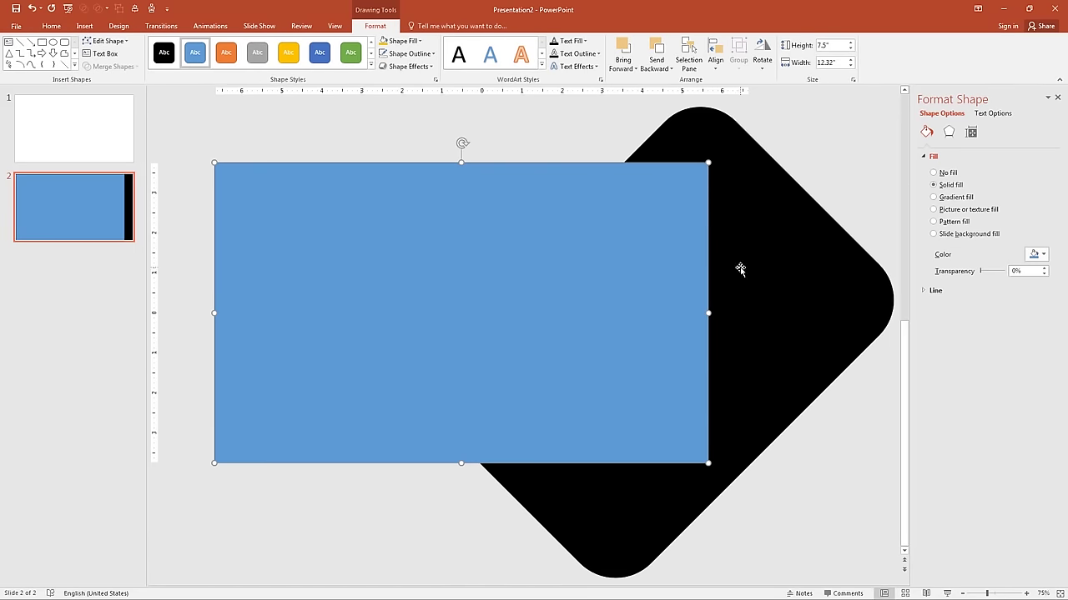
Step: Set the black shape to 25% transparency, widen the rectangle to 13.33", and select both shapes
click(741, 238)
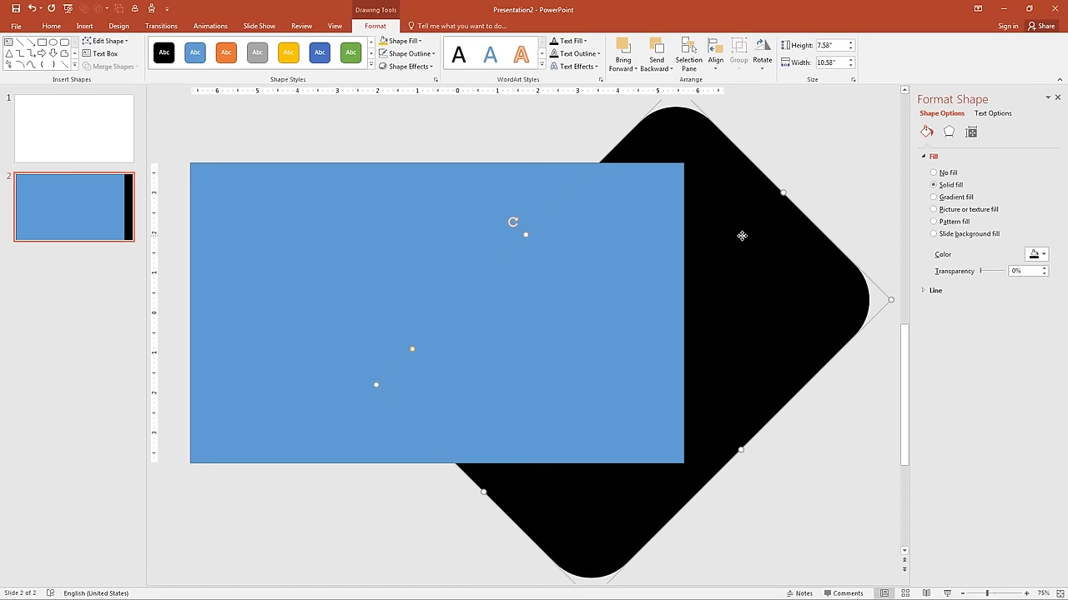
drag(981, 277, 985, 275)
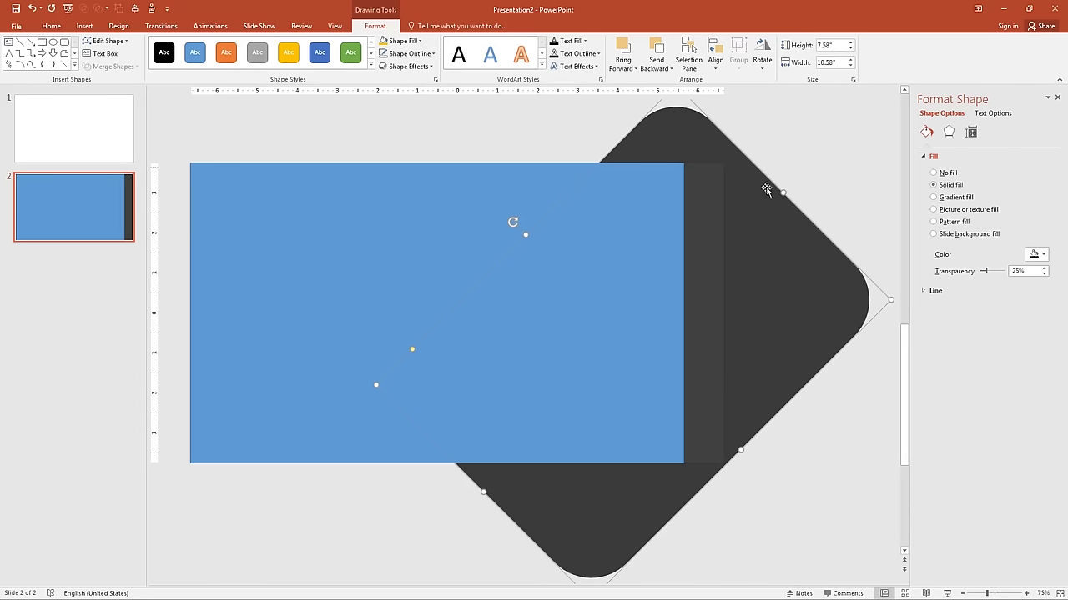
click(543, 288)
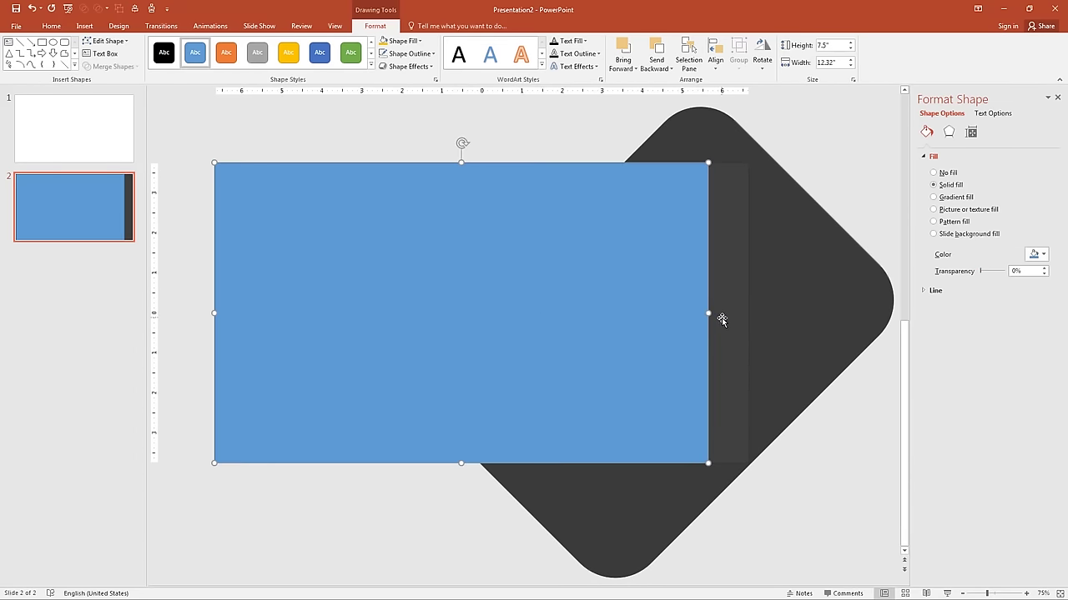
drag(711, 315, 748, 314)
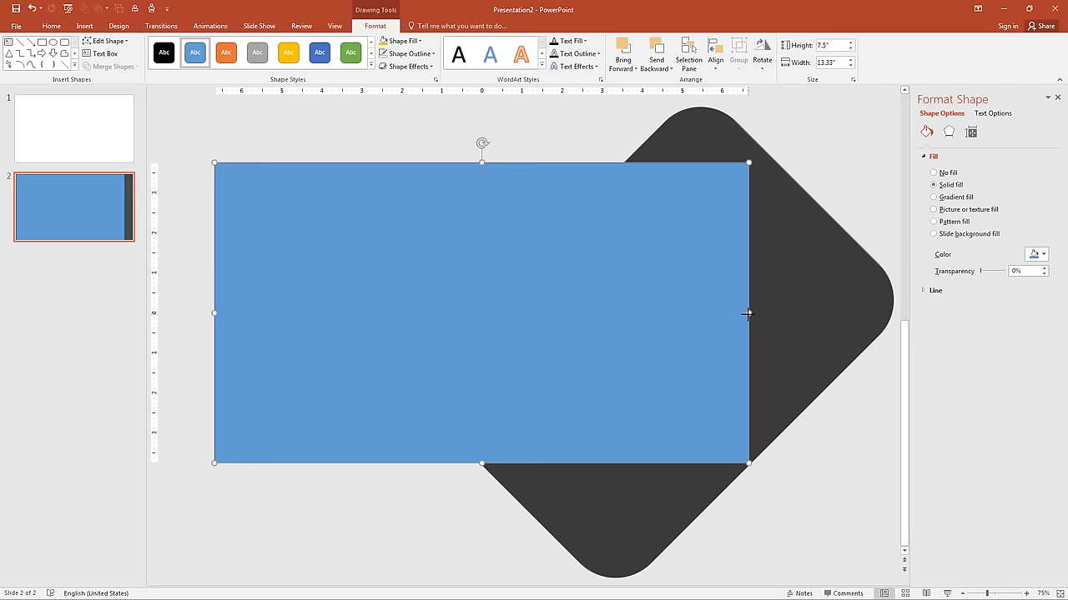
click(789, 299)
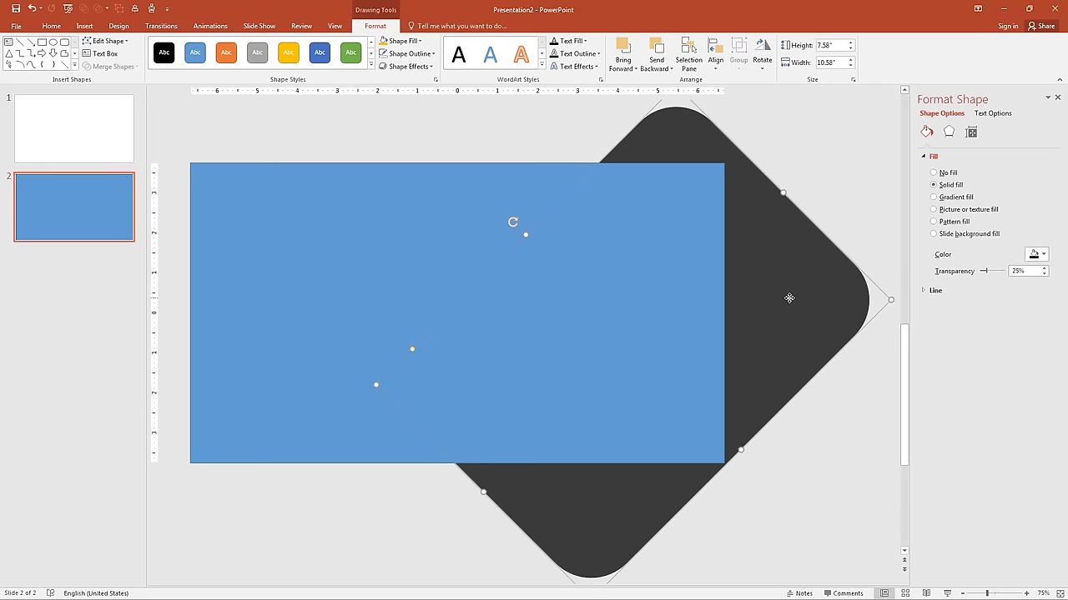
shift+click(704, 291)
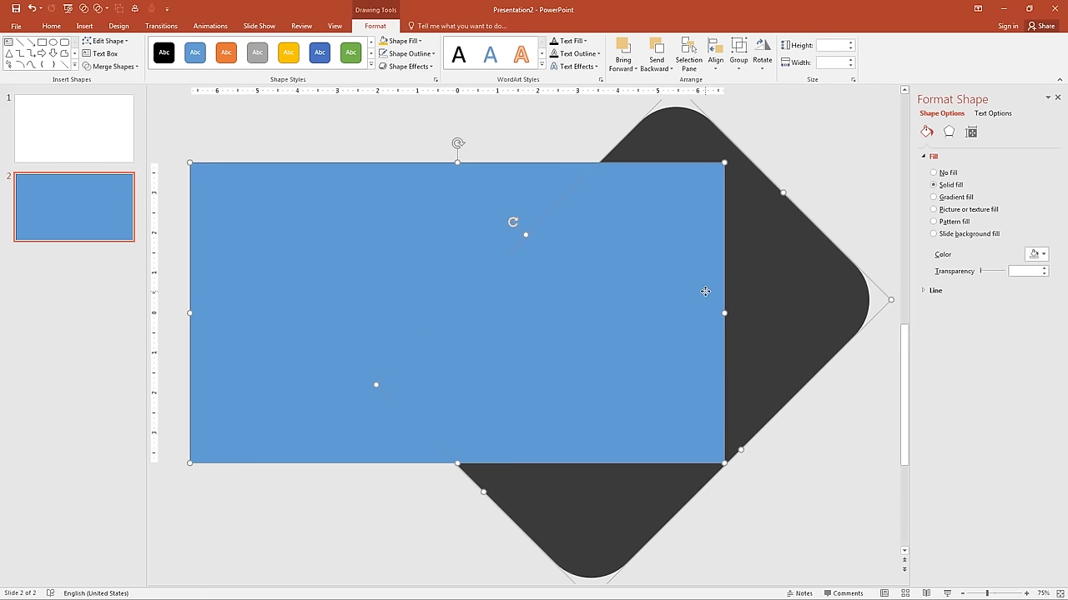
Step: Apply Merge Shapes > Intersect to clip the dark shape to the slide-sized rectangle
click(103, 12)
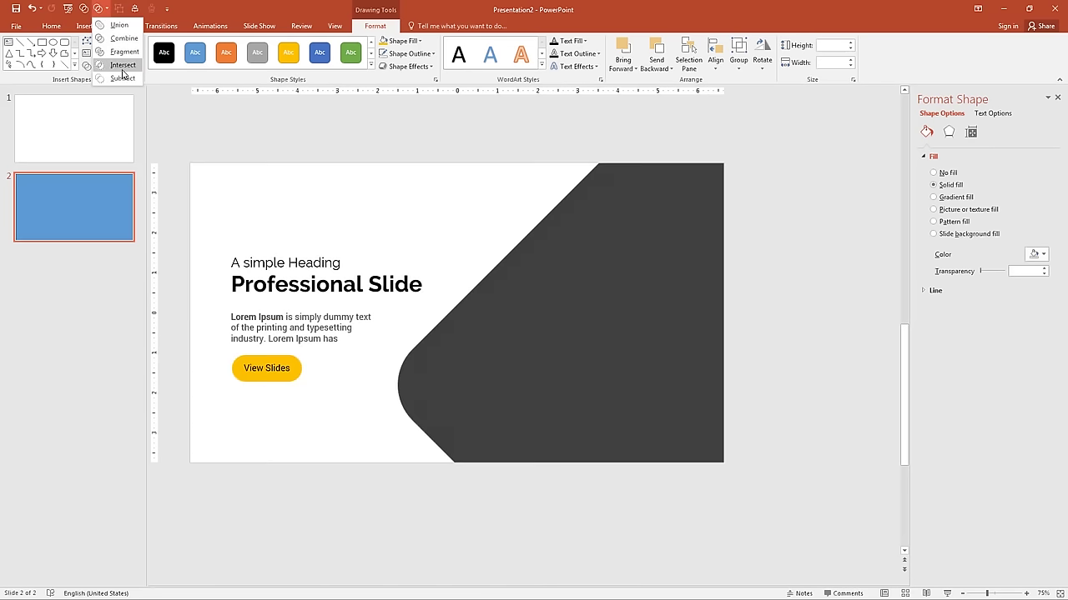
click(122, 68)
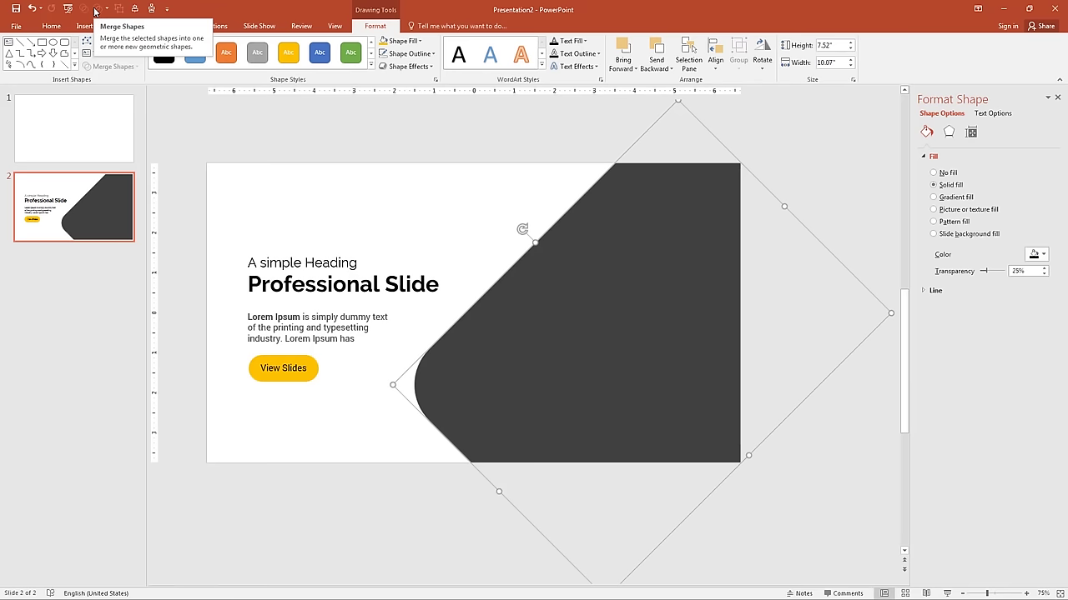
click(15, 26)
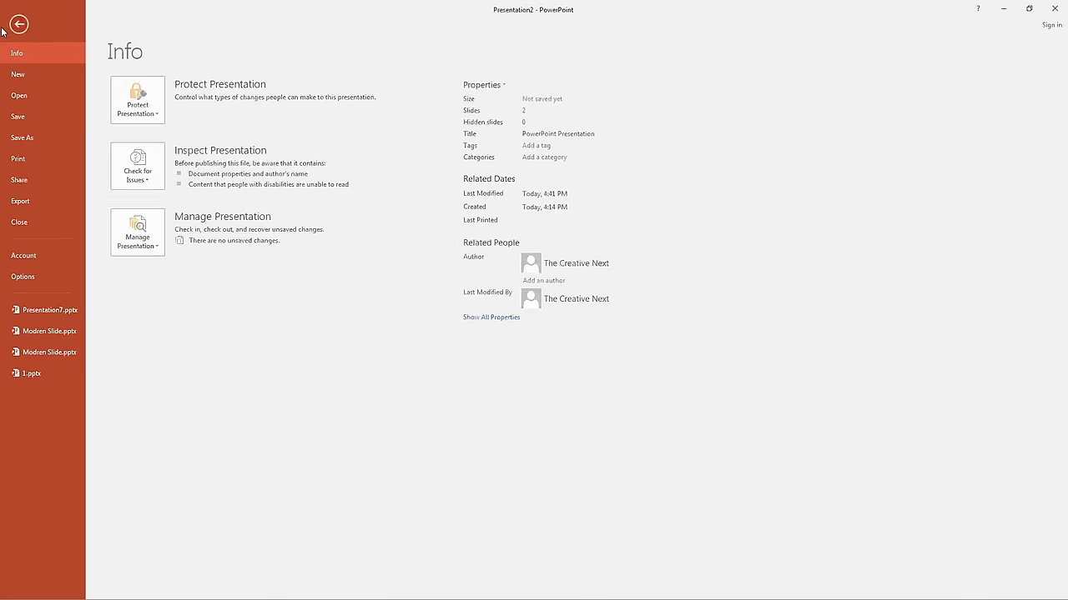
click(34, 286)
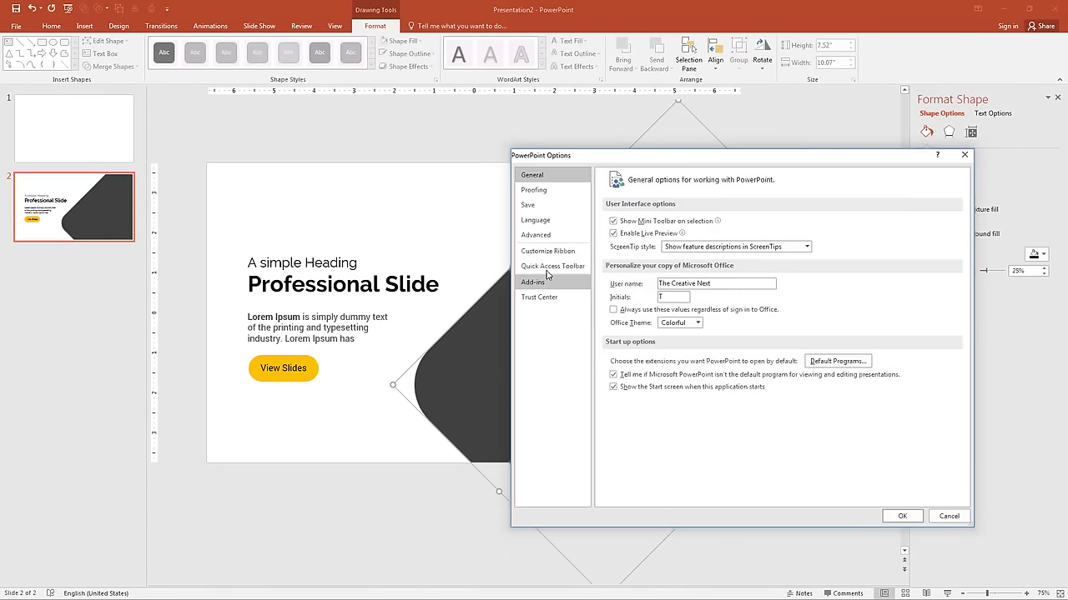
click(553, 267)
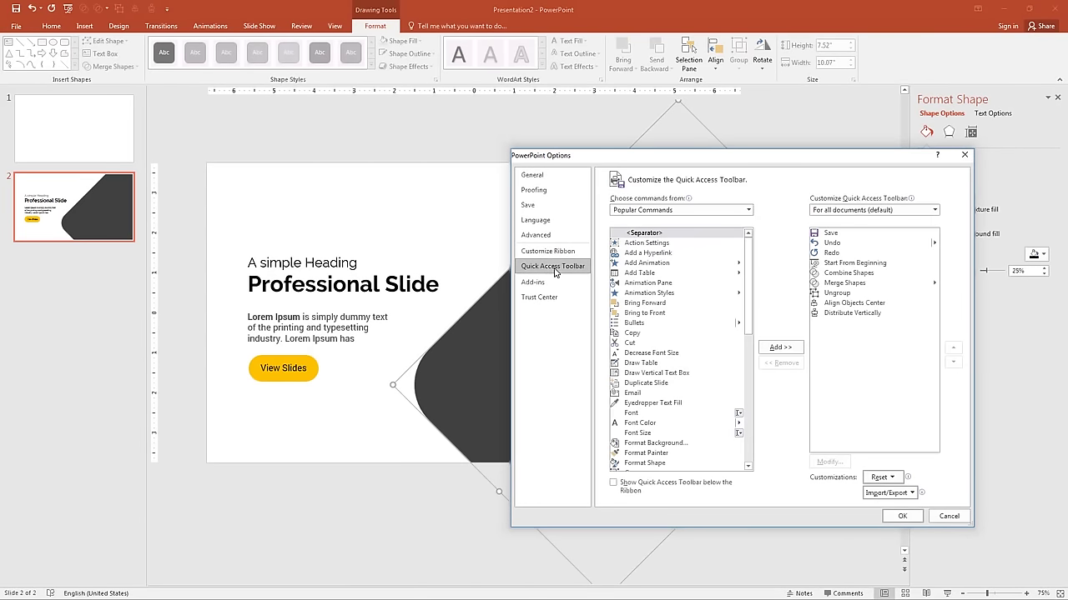
click(693, 211)
click(663, 243)
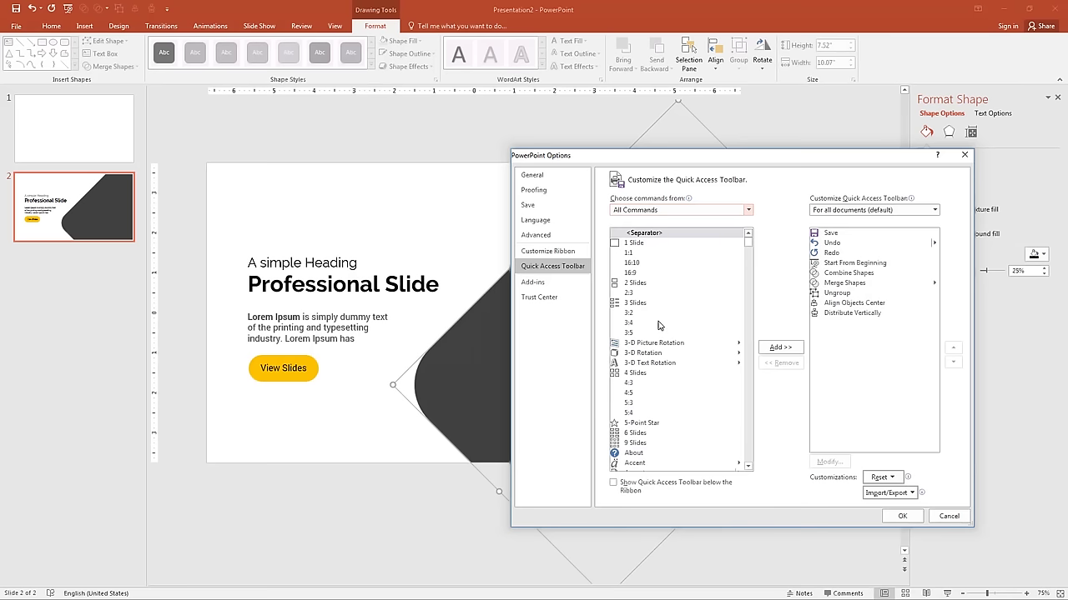
click(636, 245)
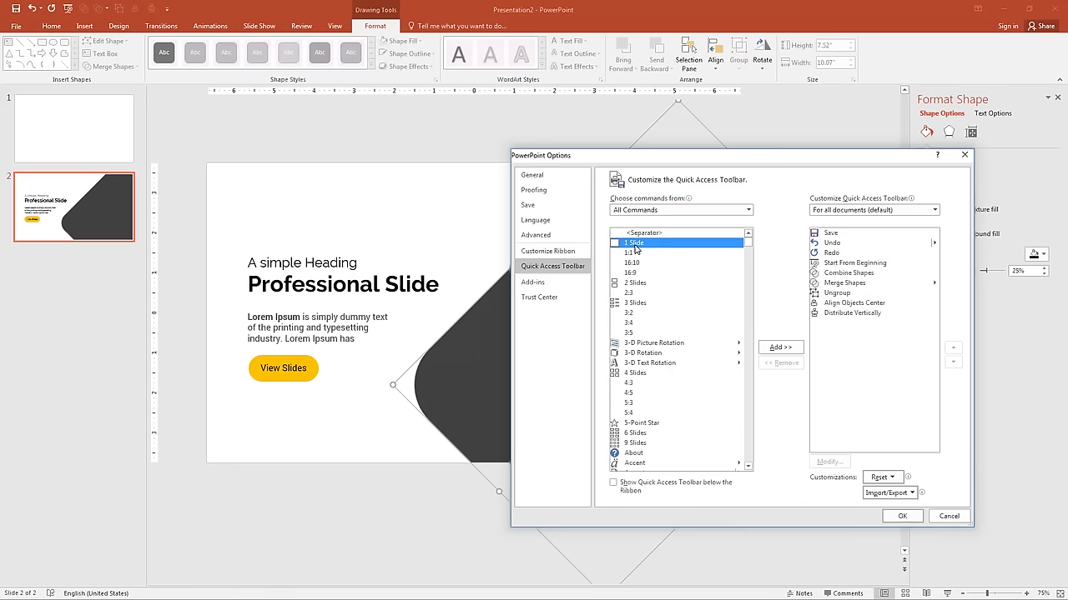
key(c)
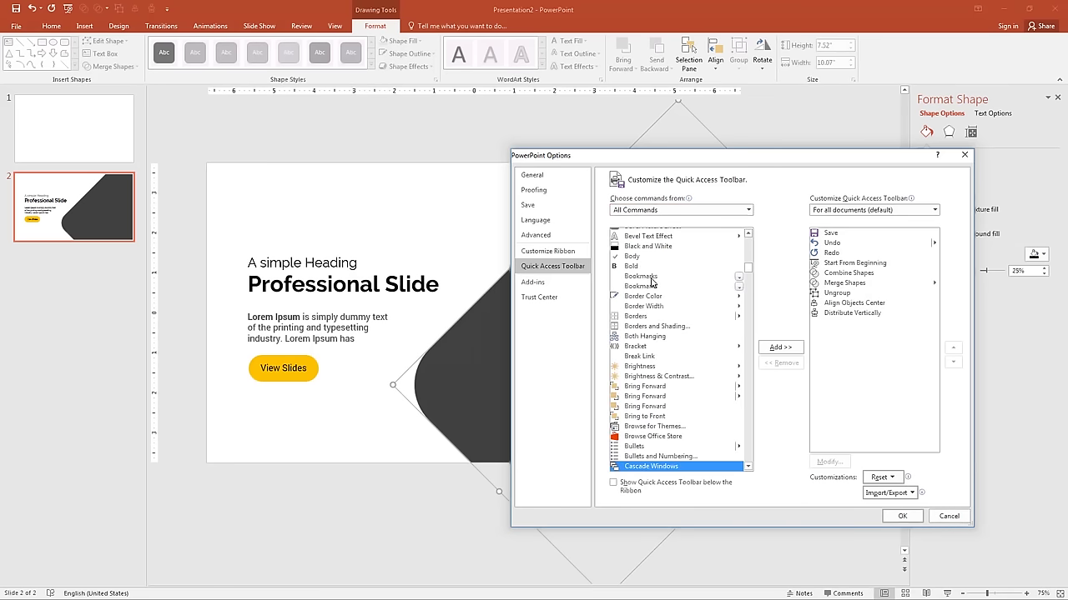
scroll(657, 355, down, 2)
scroll(657, 355, down, 5)
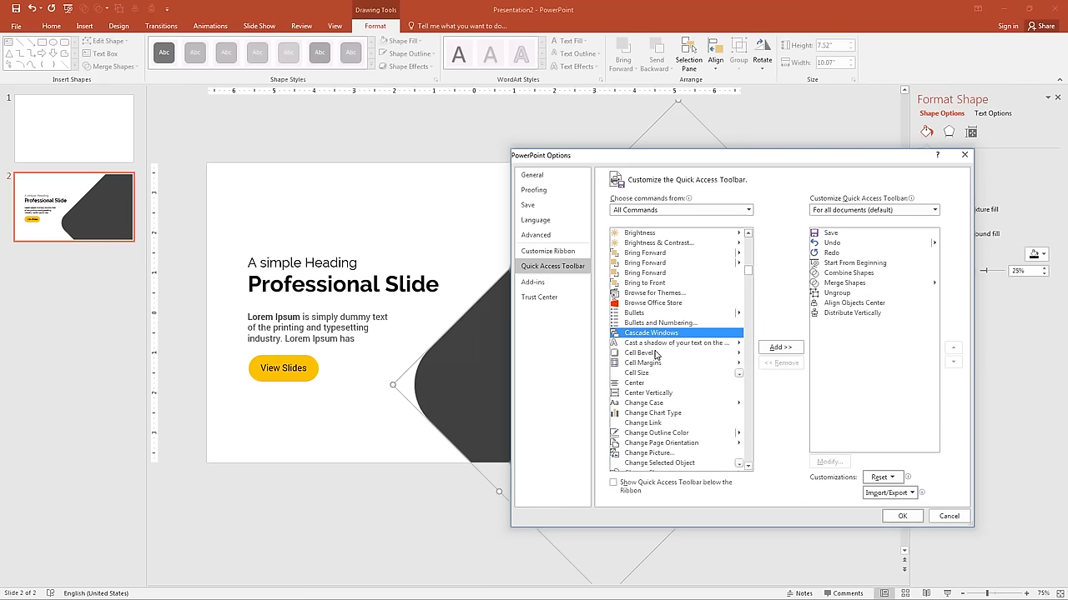
scroll(656, 354, down, 5)
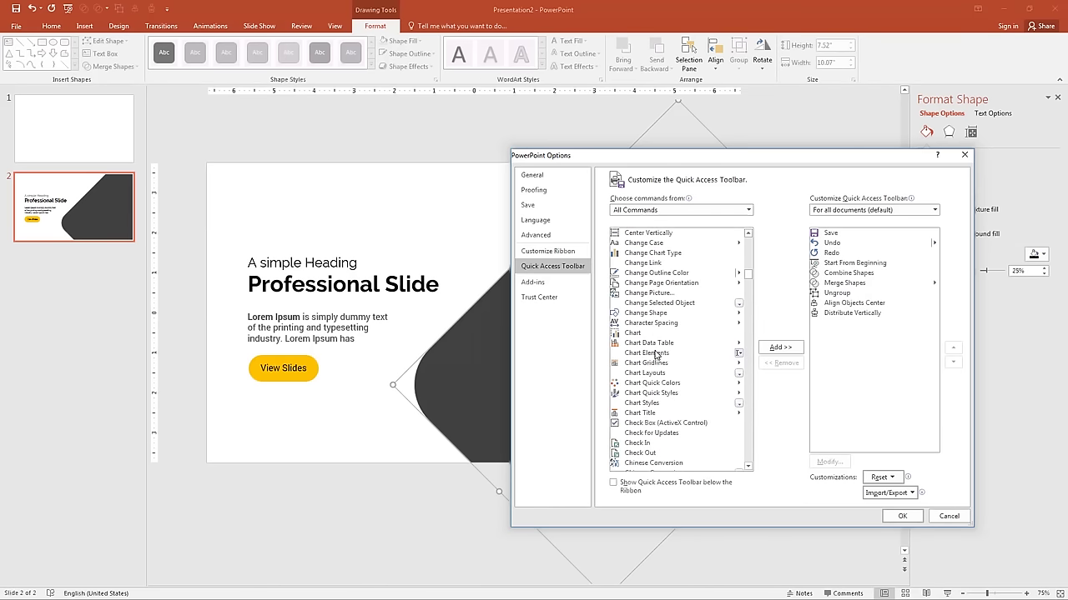
scroll(657, 355, down, 10)
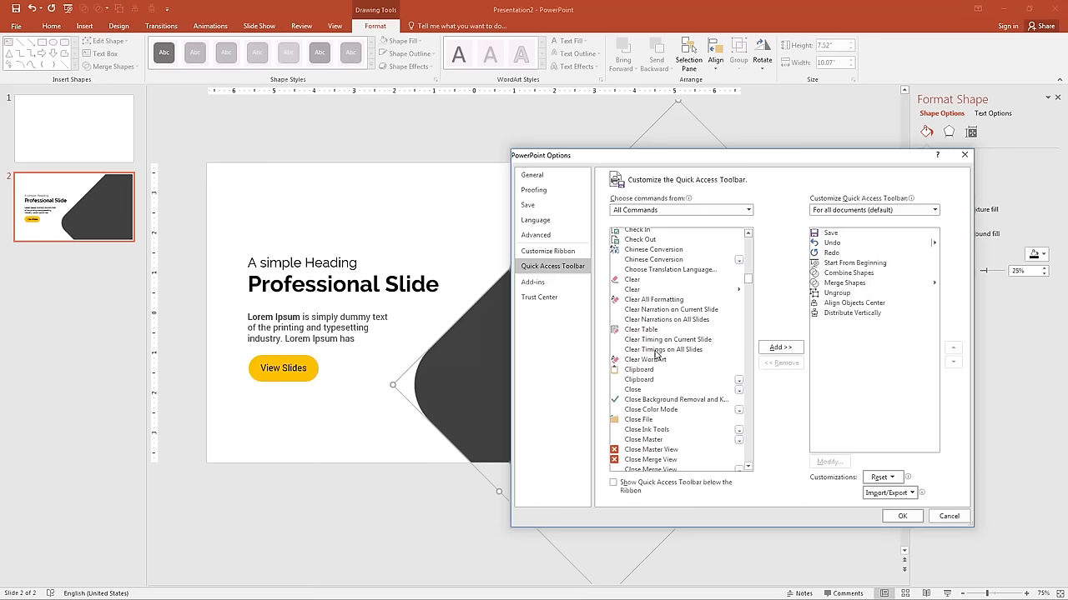
scroll(657, 354, down, 2)
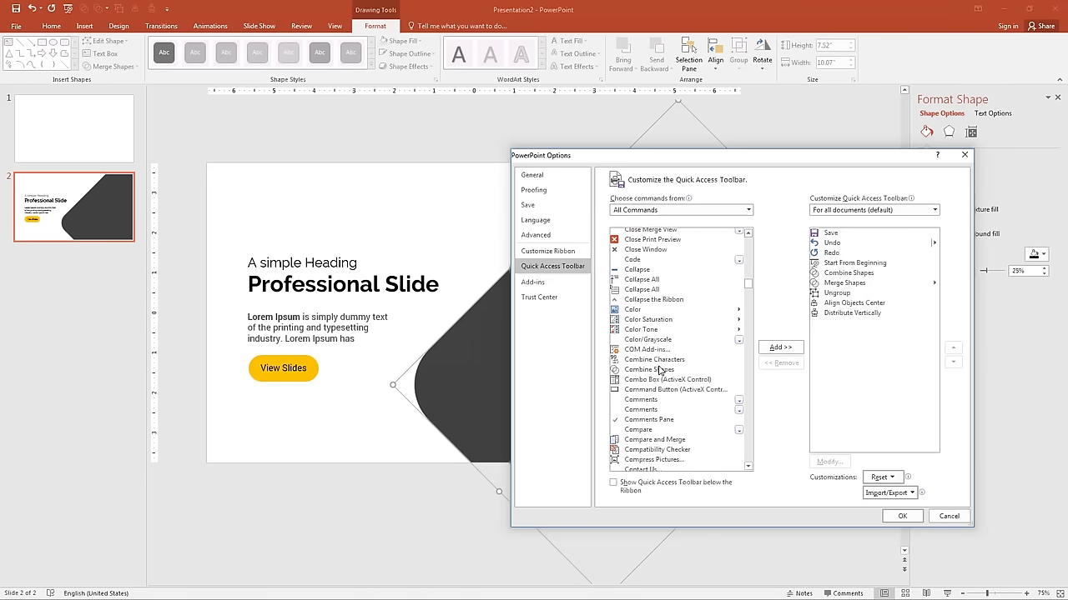
click(657, 372)
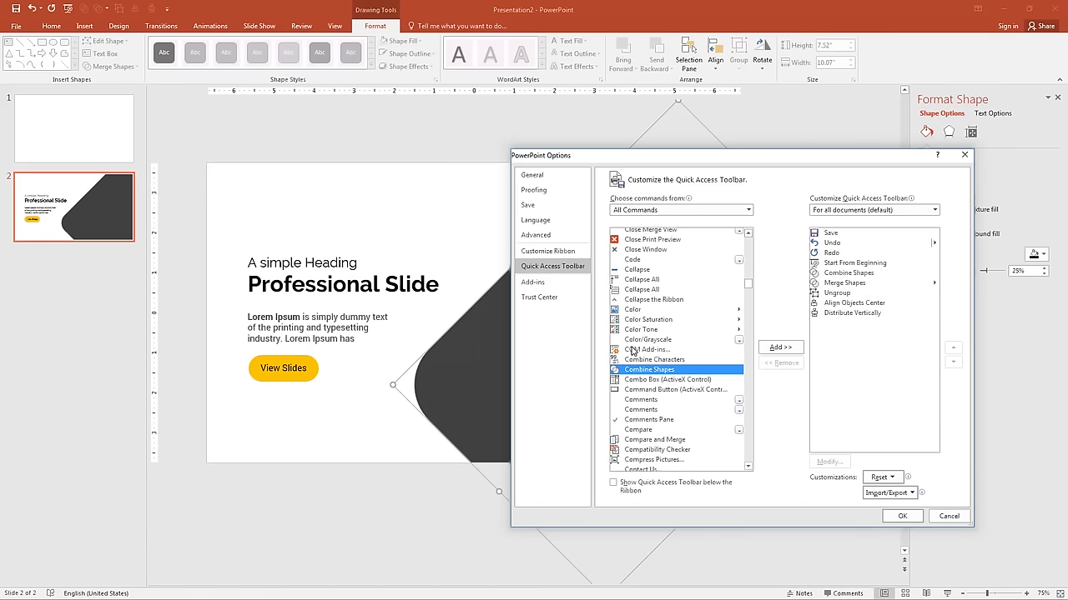
scroll(632, 352, down, 1)
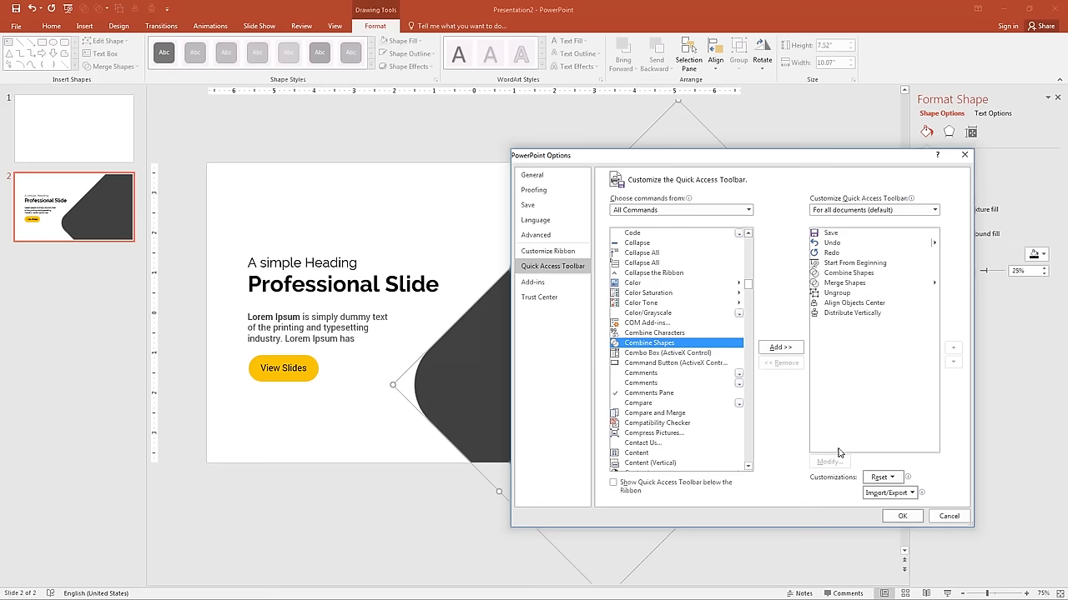
click(950, 515)
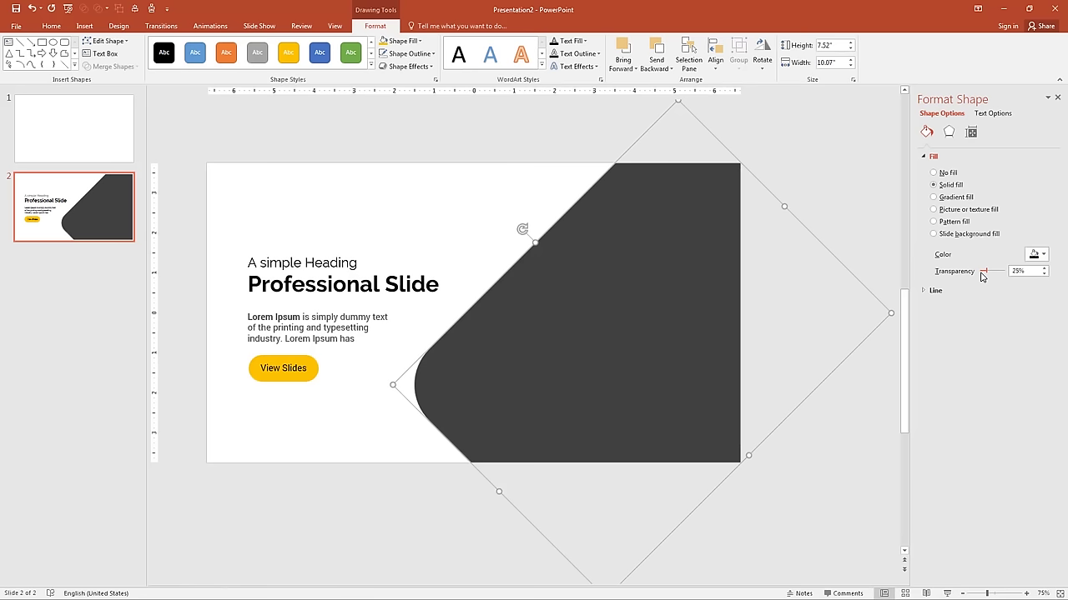
drag(987, 276, 975, 272)
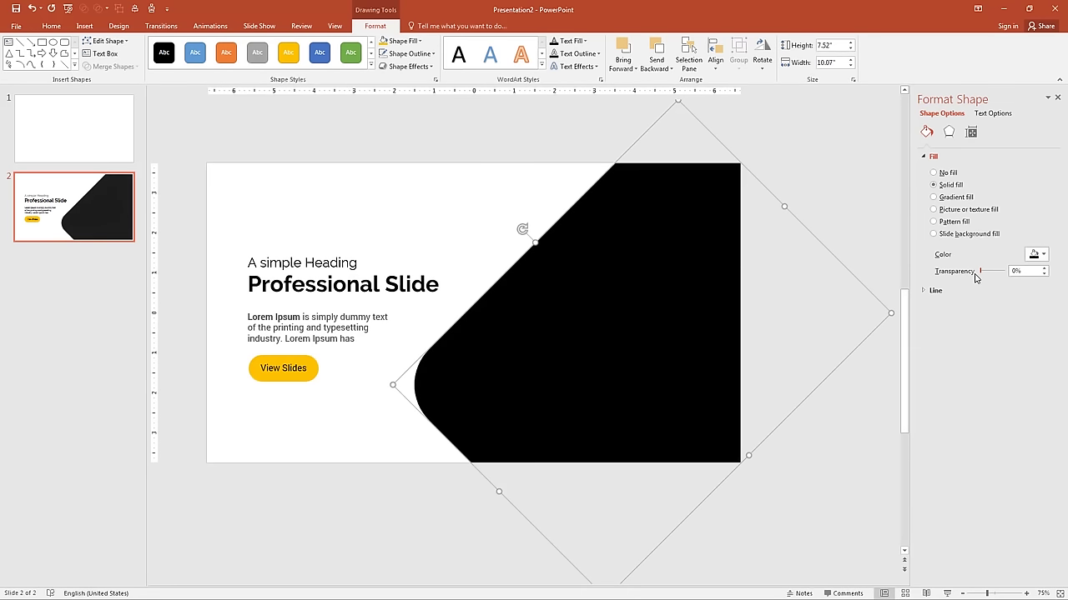
Step: Draw a circle over the black shape's diagonal edge and fill it yellow
click(433, 312)
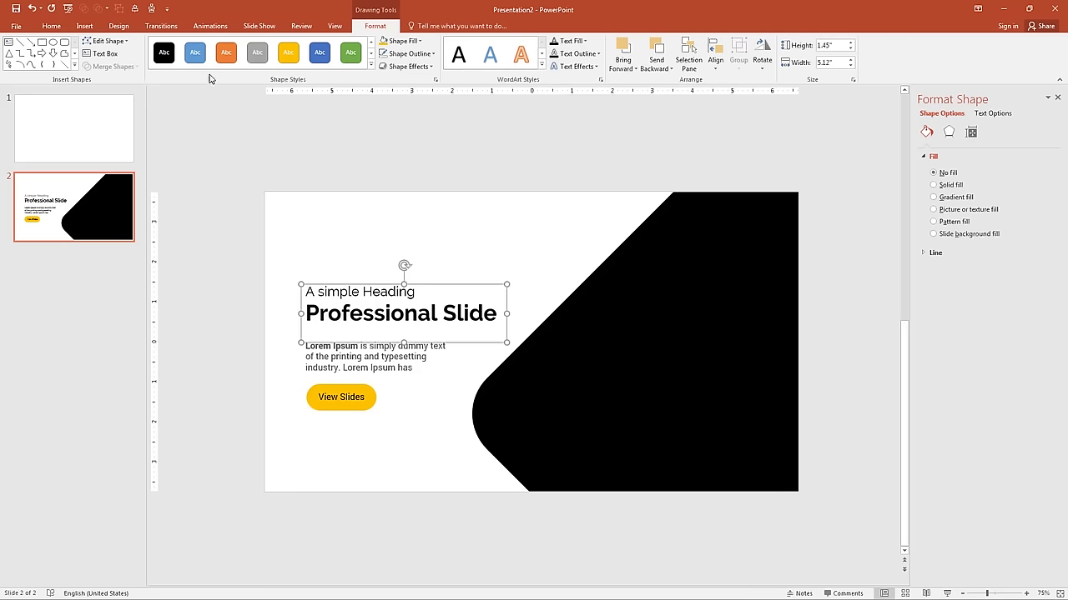
click(93, 30)
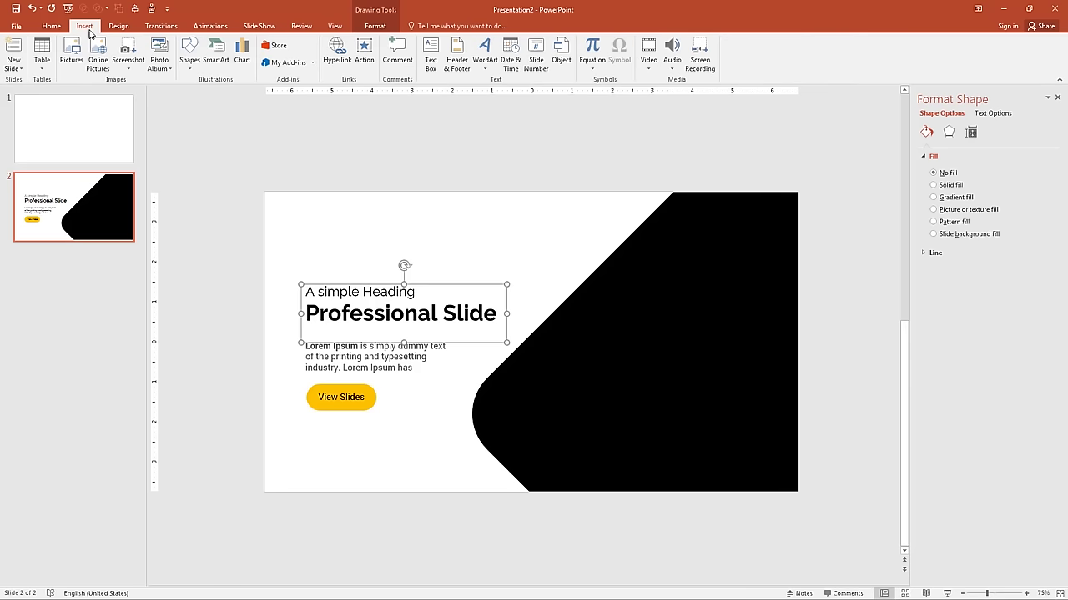
click(191, 65)
click(230, 92)
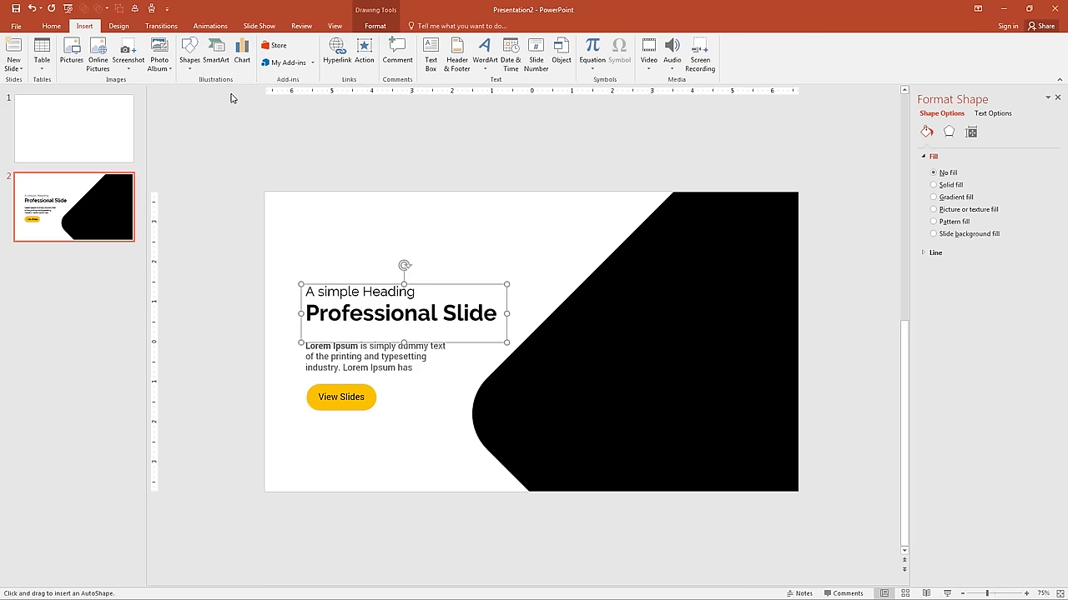
drag(565, 280, 622, 338)
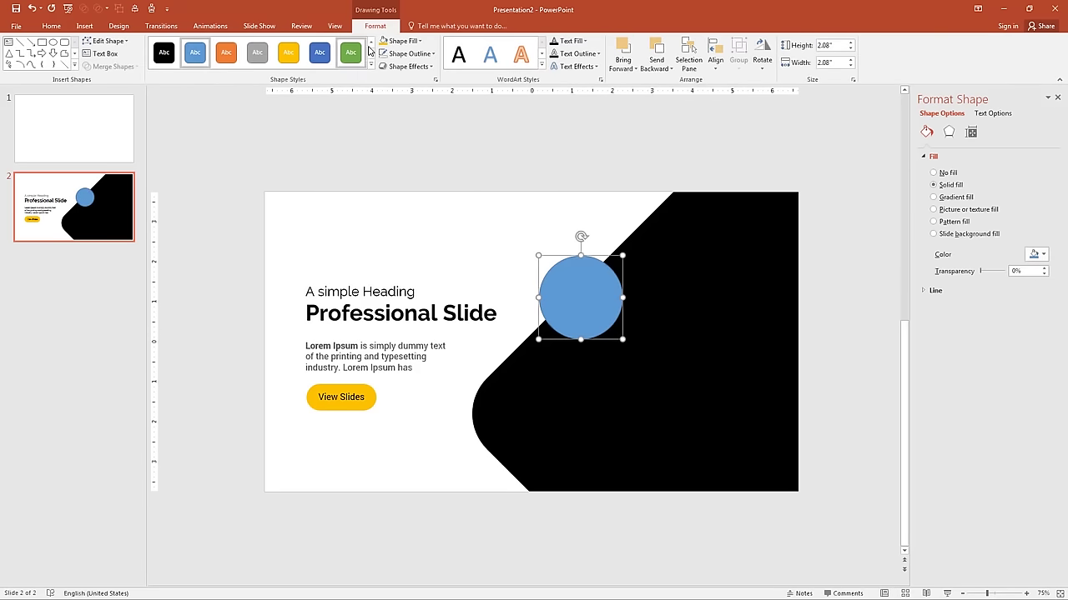
click(380, 42)
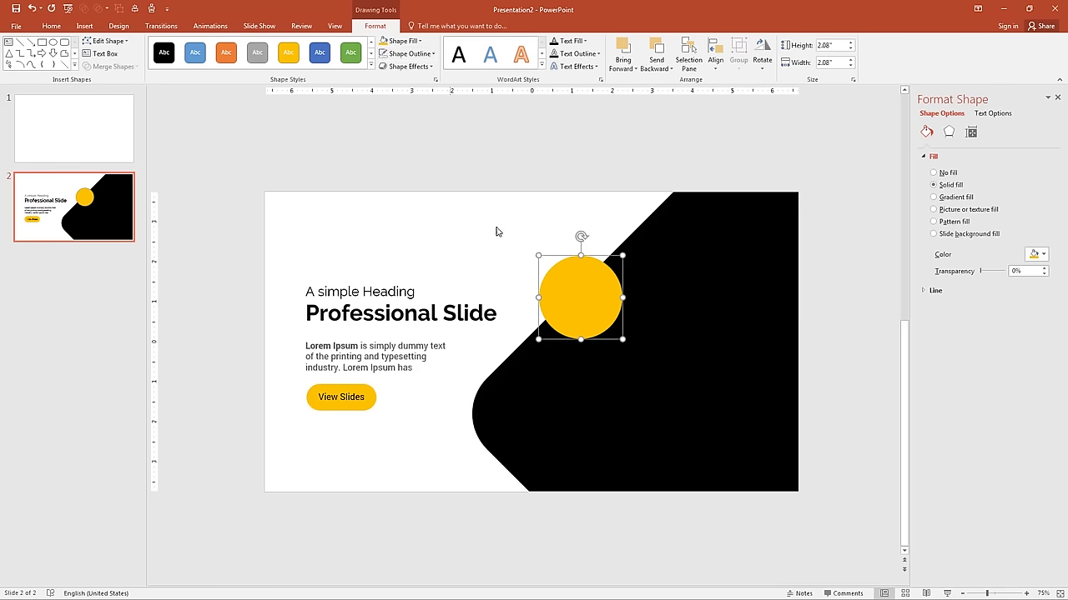
Step: Nudge the yellow circle down, duplicate it in place, and enlarge the copy to 2.65 inches
drag(560, 291, 564, 286)
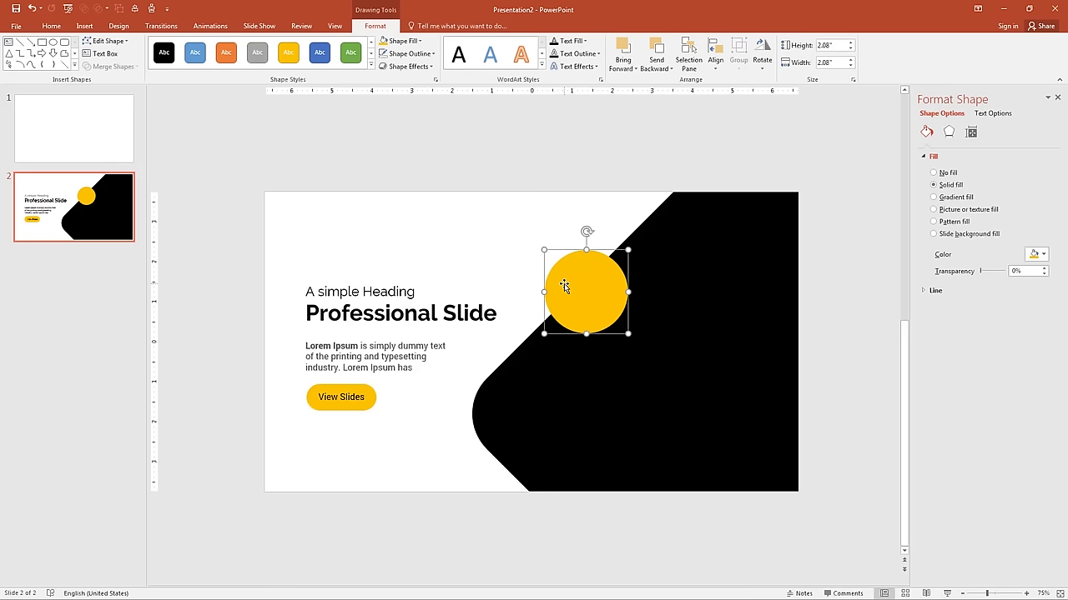
drag(565, 294, 562, 290)
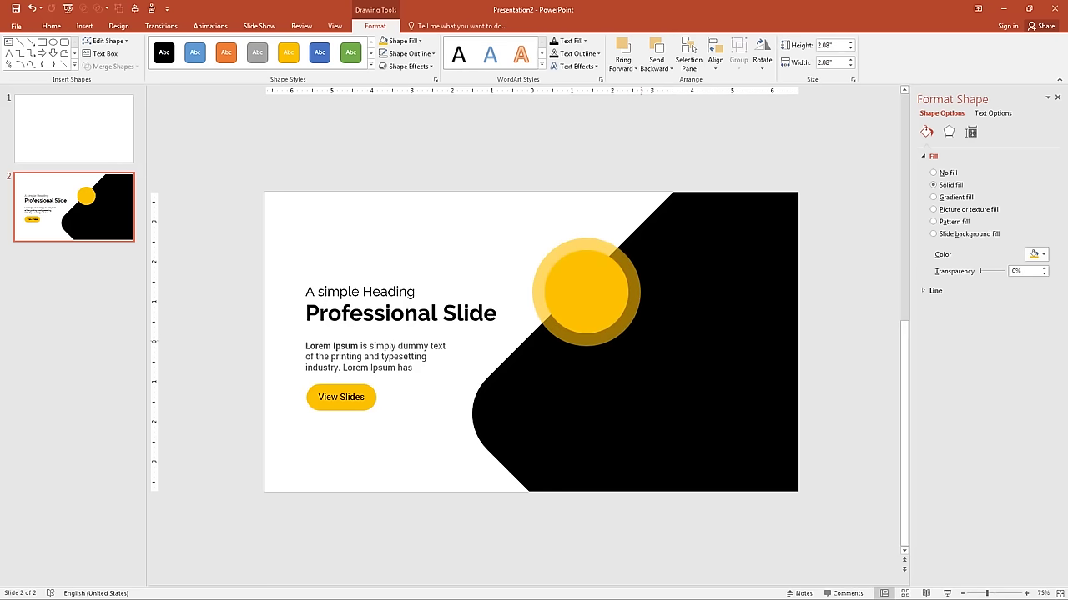
drag(640, 345, 639, 345)
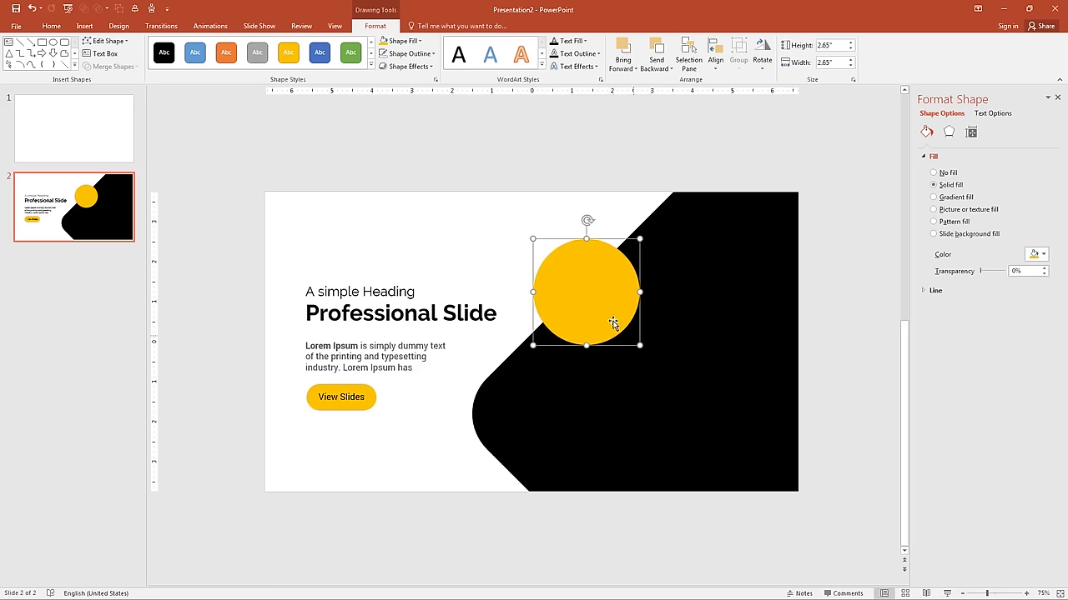
Step: Give the larger circle copy no fill and a thin gold outline
click(403, 40)
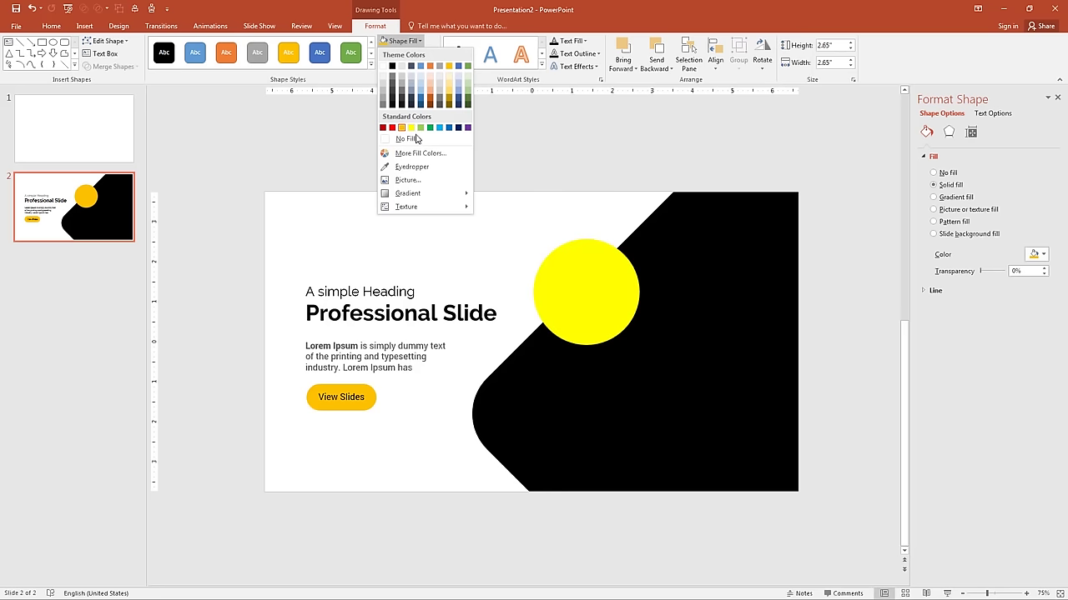
click(415, 139)
click(409, 54)
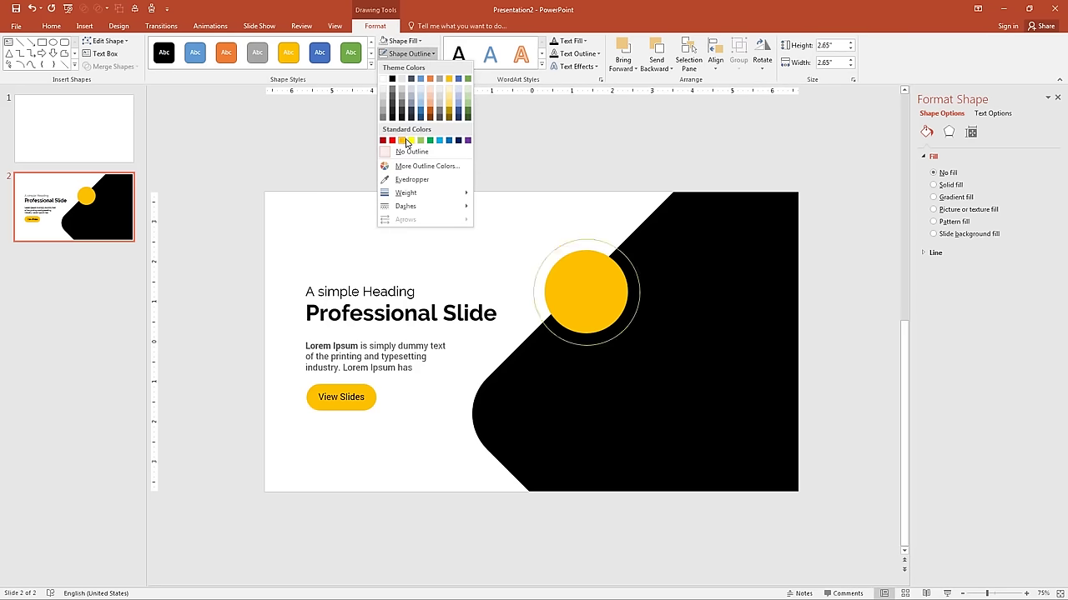
click(405, 141)
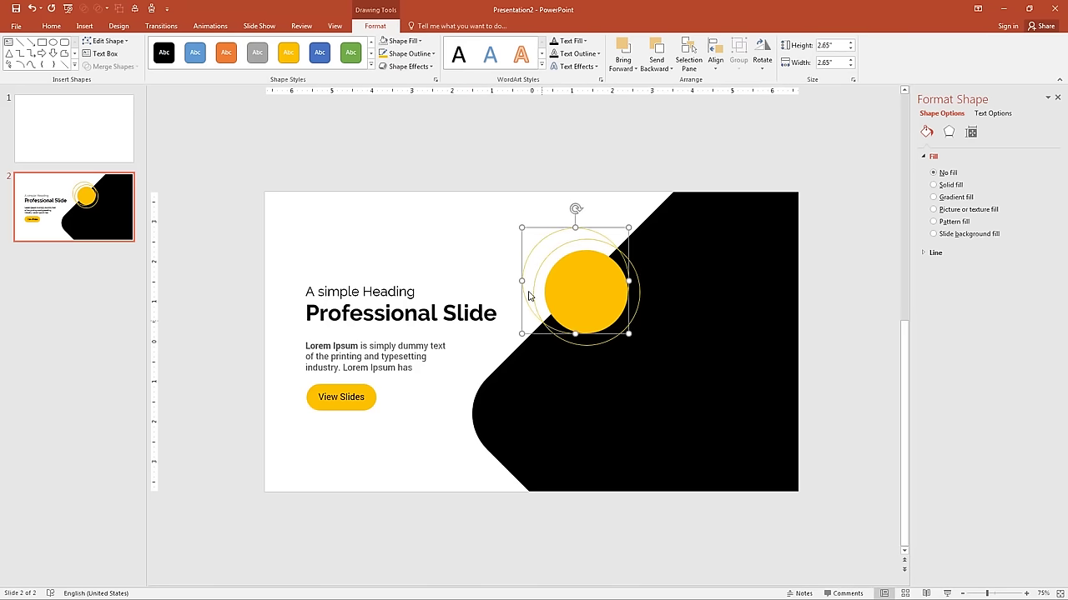
Step: Duplicate the gold ring and enlarge the outer copy to 3.29 inches
drag(542, 259, 540, 259)
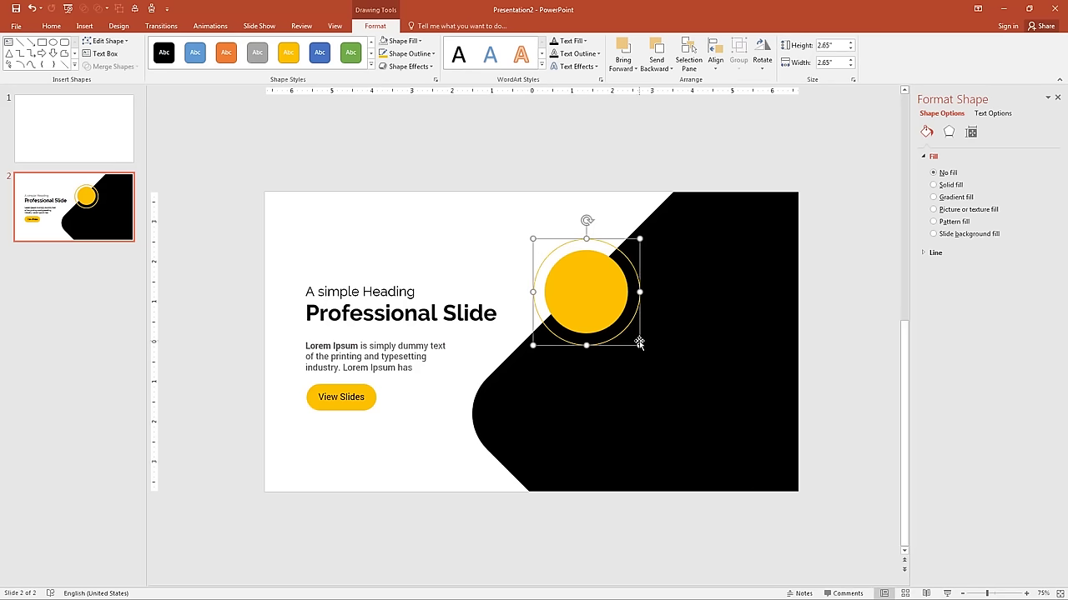
key(Escape)
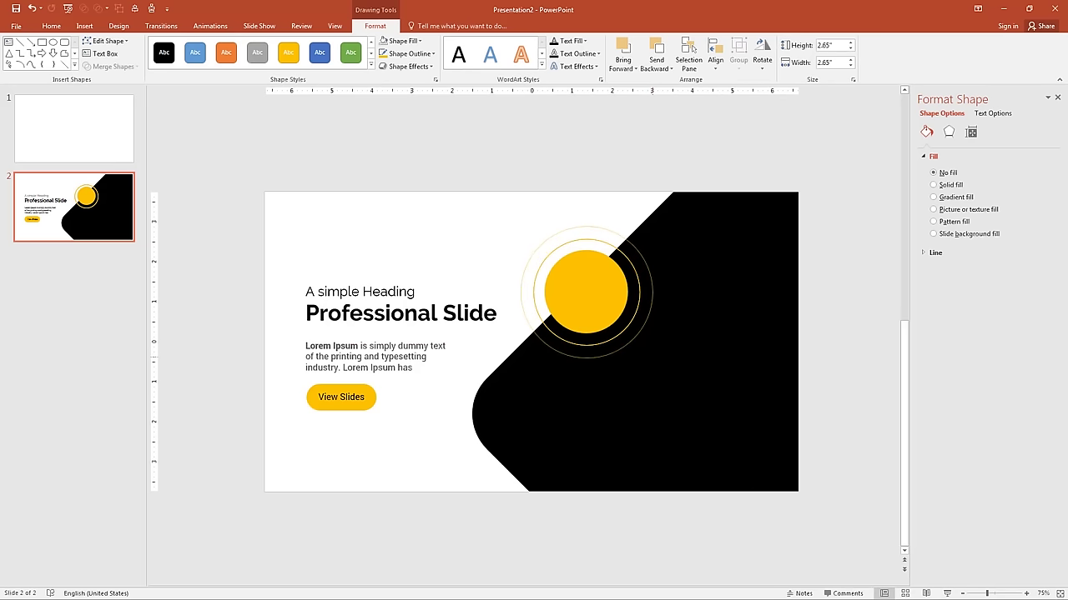
drag(640, 345, 651, 359)
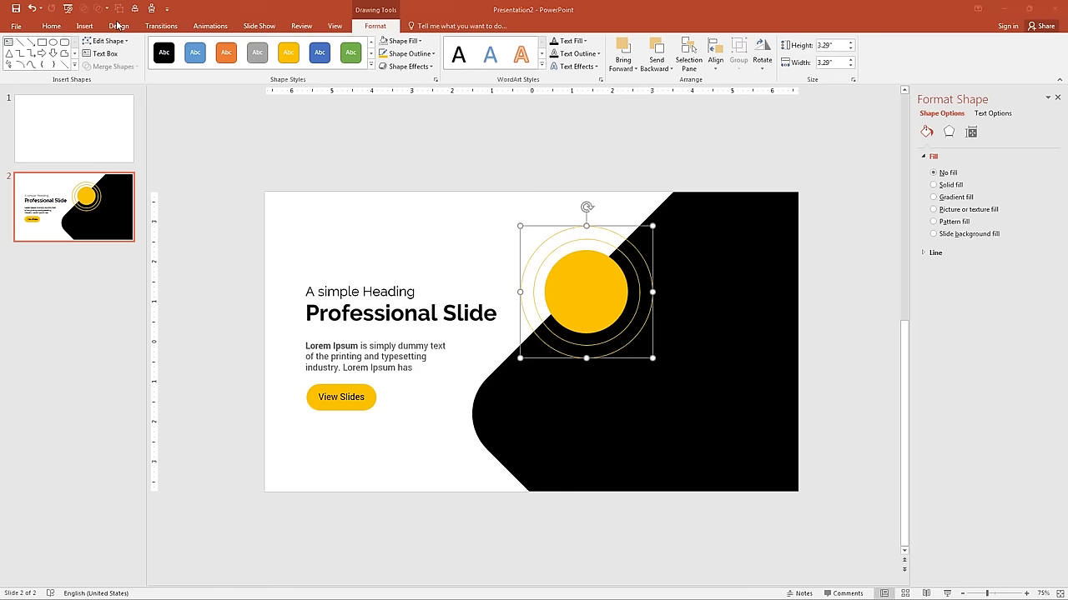
click(89, 26)
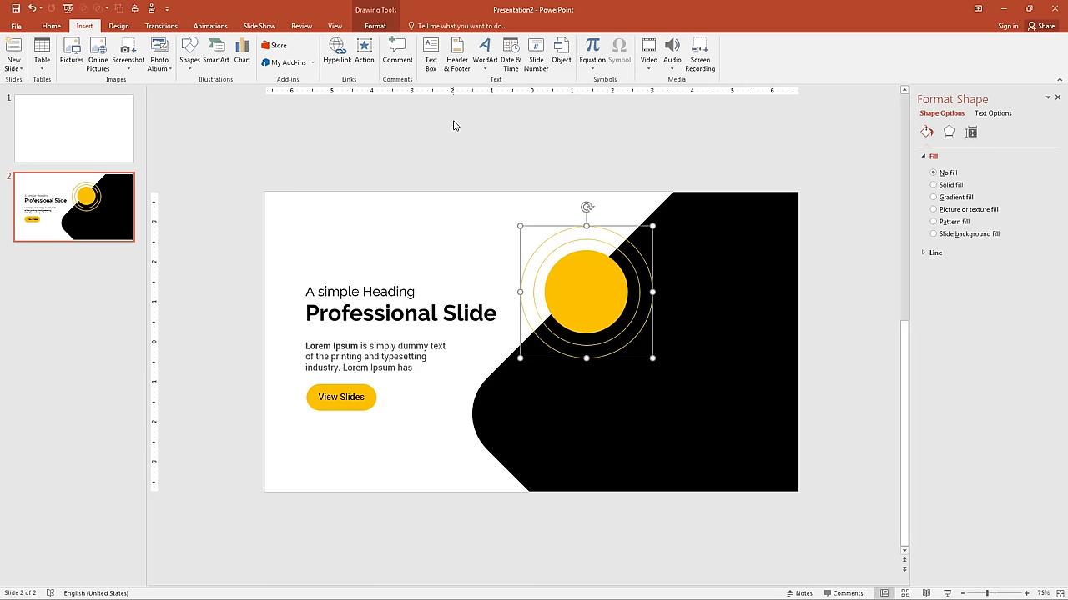
Step: Add a text box reading '01' above the rings and set it in Raleway
click(427, 62)
click(519, 210)
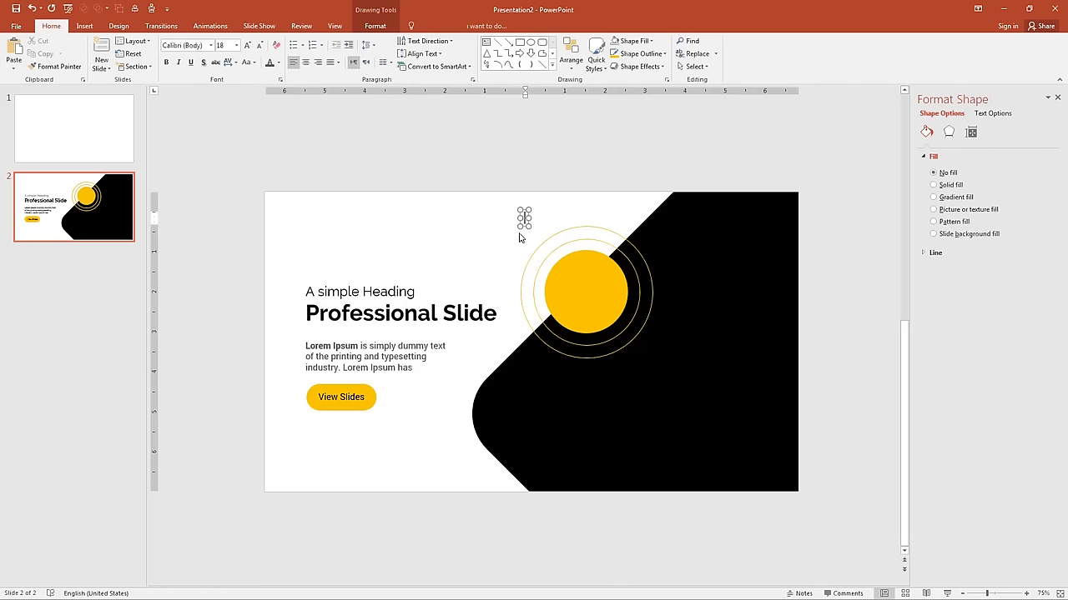
text(01)
key(ctrl+a)
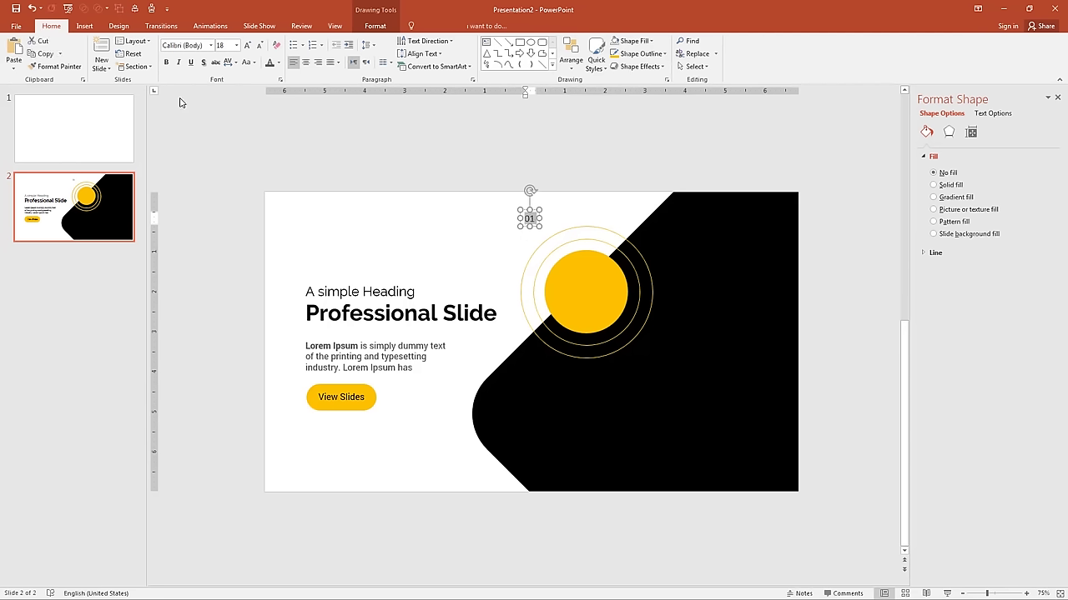
click(176, 46)
text(Raleway)
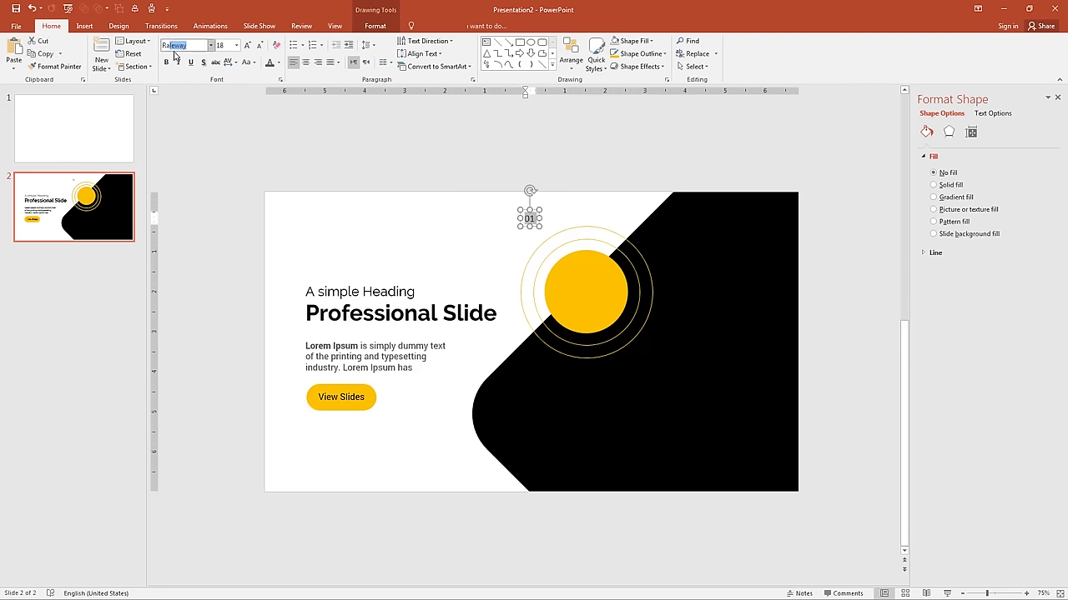
key(Return)
key(Return)
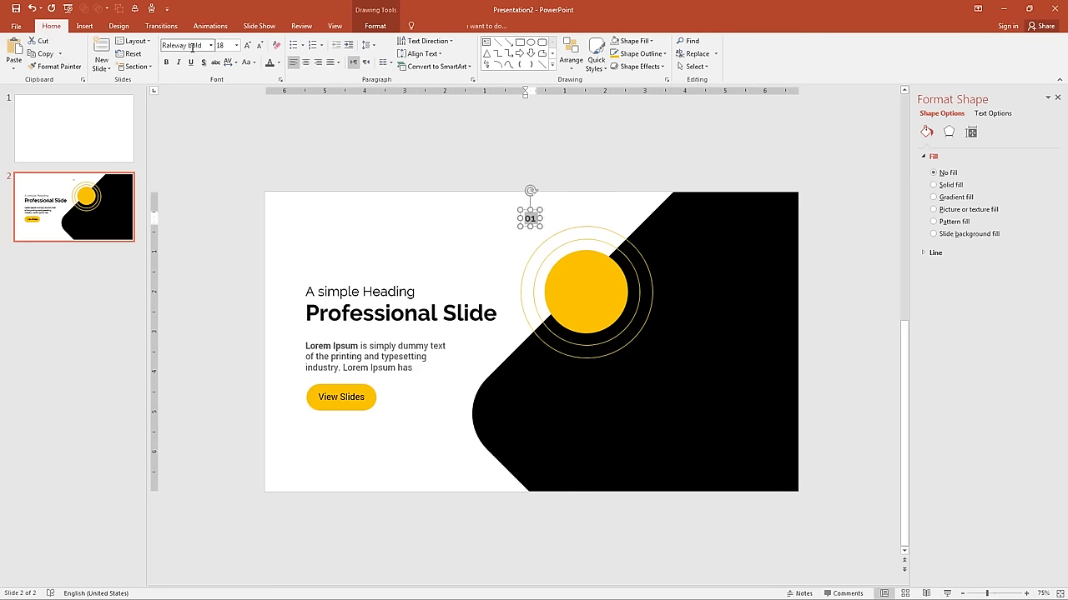
Step: Enlarge the 01 label to 36, make it white, and move it onto the black shape
click(247, 45)
click(247, 45)
click(247, 45)
click(247, 45)
click(247, 45)
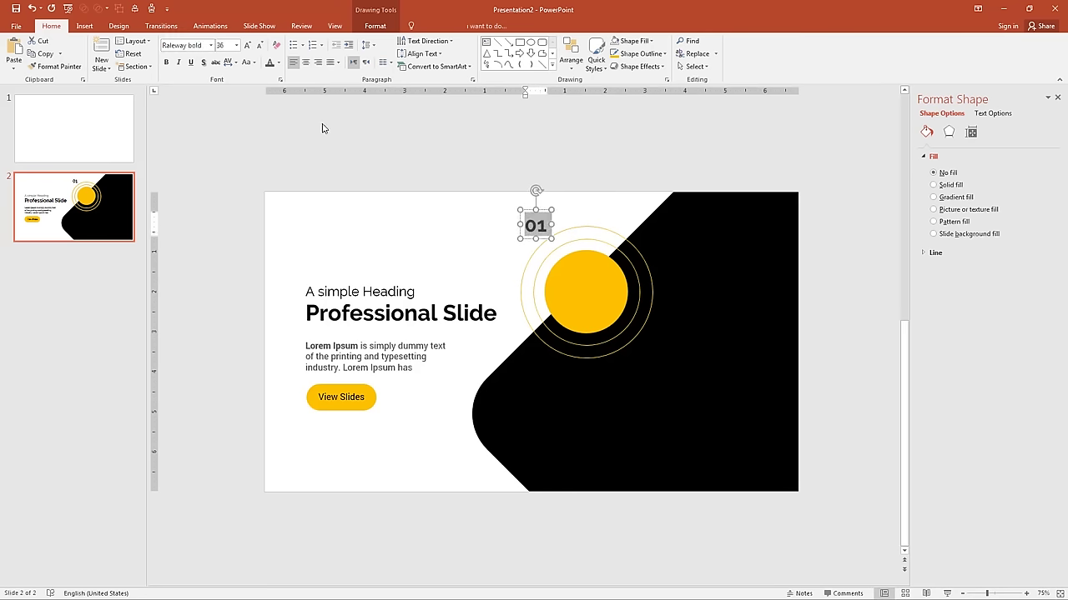
click(278, 63)
click(270, 89)
drag(519, 236, 647, 244)
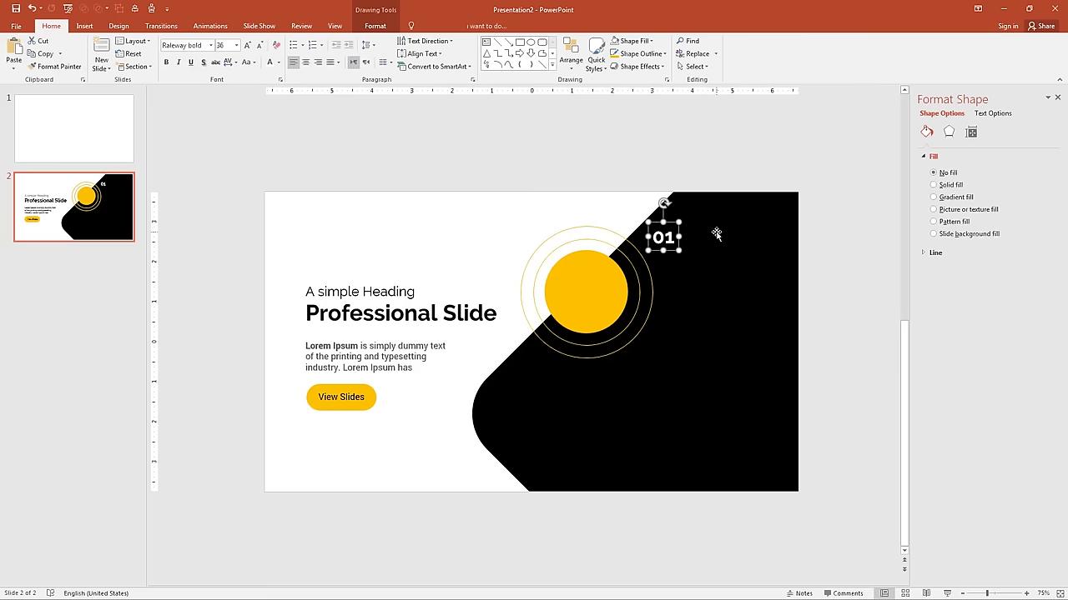
click(421, 345)
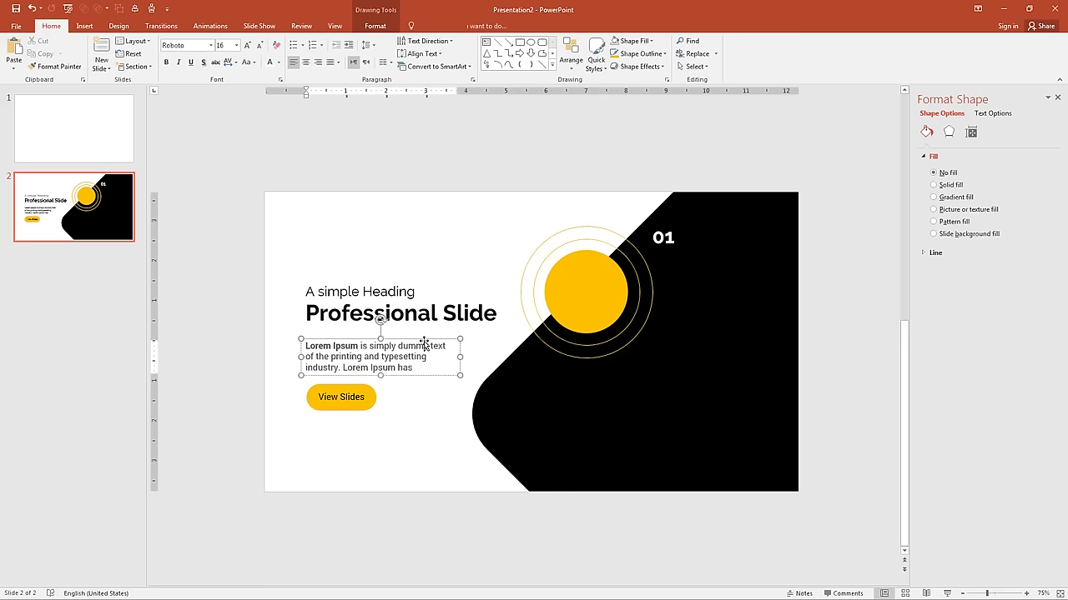
Step: Copy the Lorem Ipsum text box beside 01, trim it to one line, and make it white
click(427, 338)
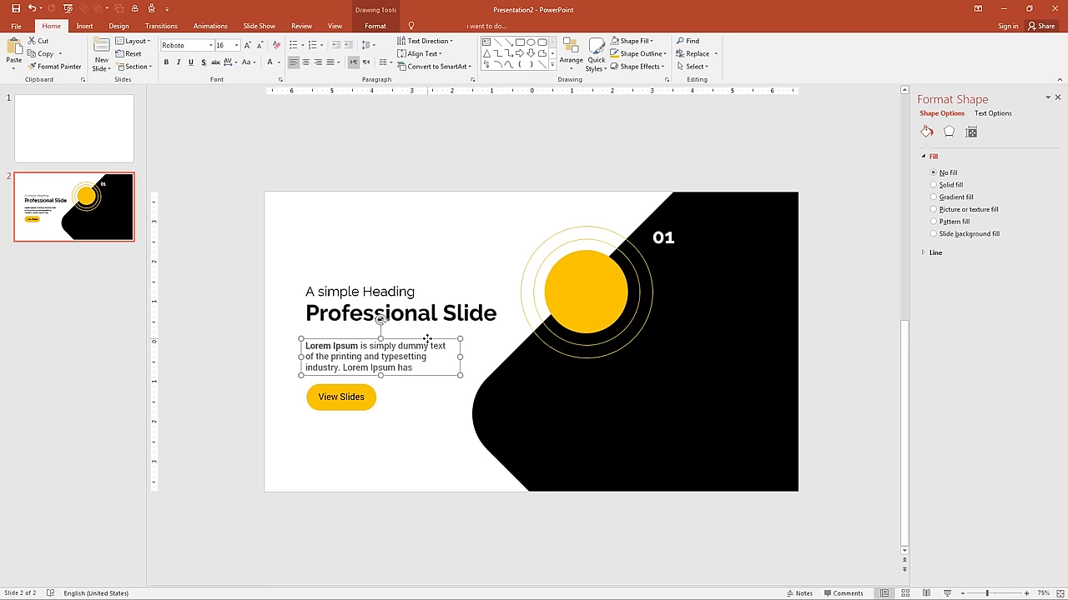
drag(427, 339, 799, 226)
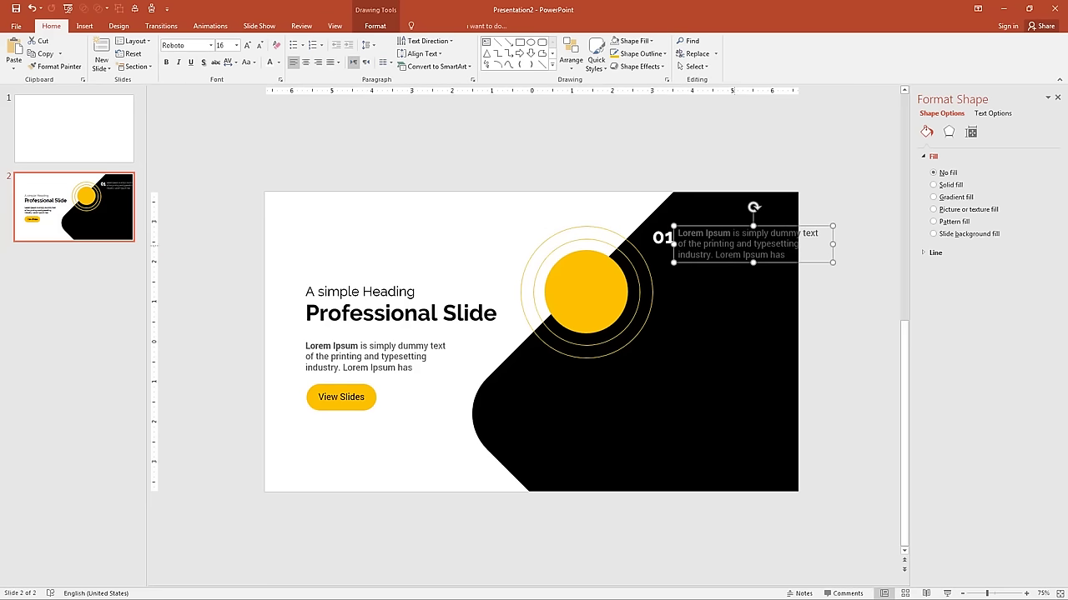
drag(702, 244, 775, 241)
key(BackSpace)
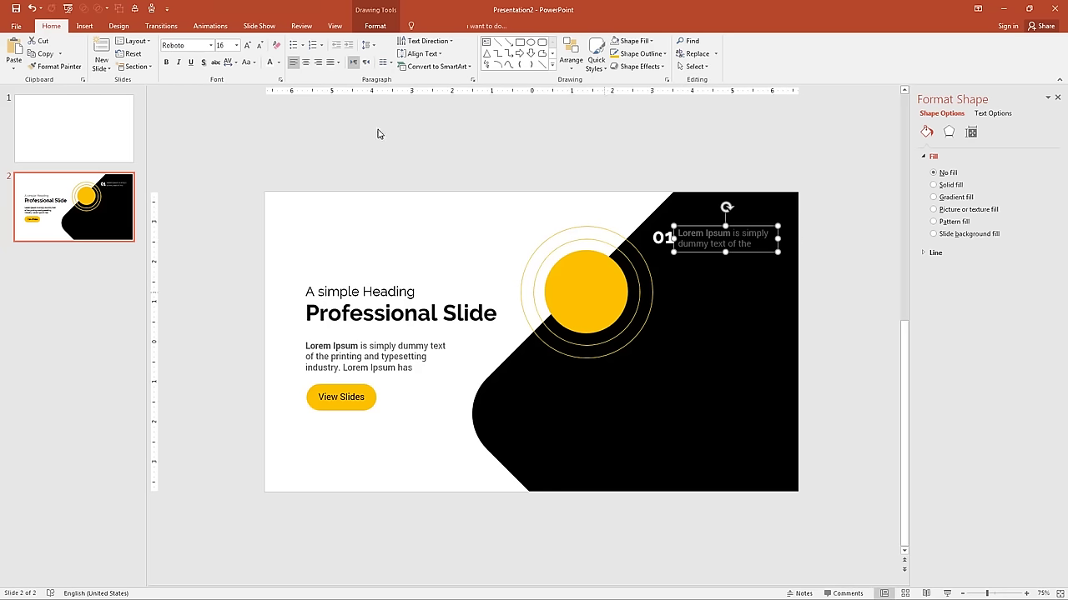
click(270, 62)
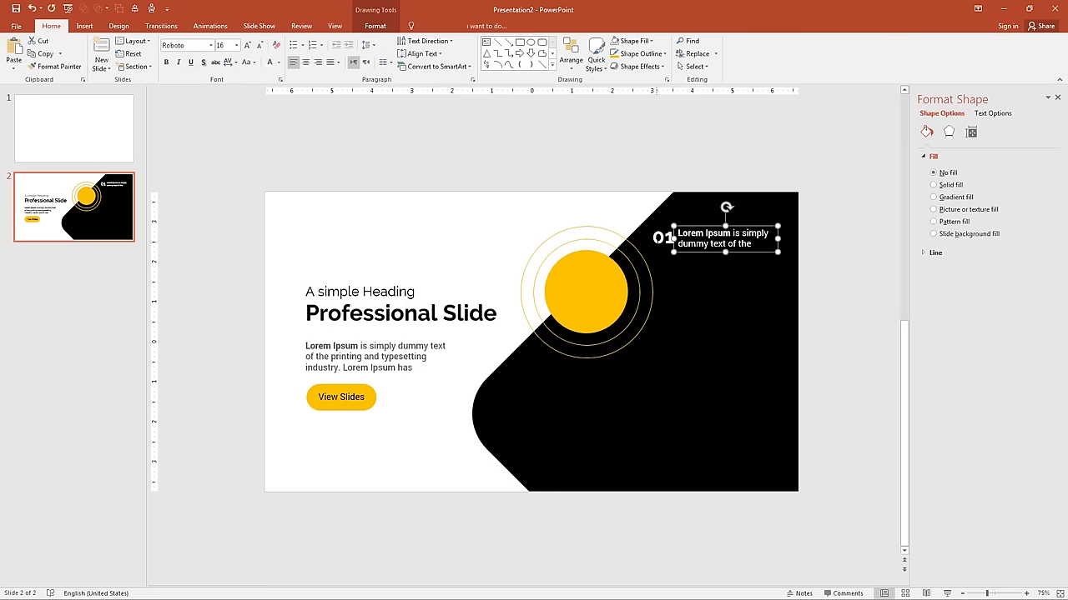
Step: Copy the 01 label-and-caption pair twice down the edge and renumber the copies 02 and 03
shift+click(656, 239)
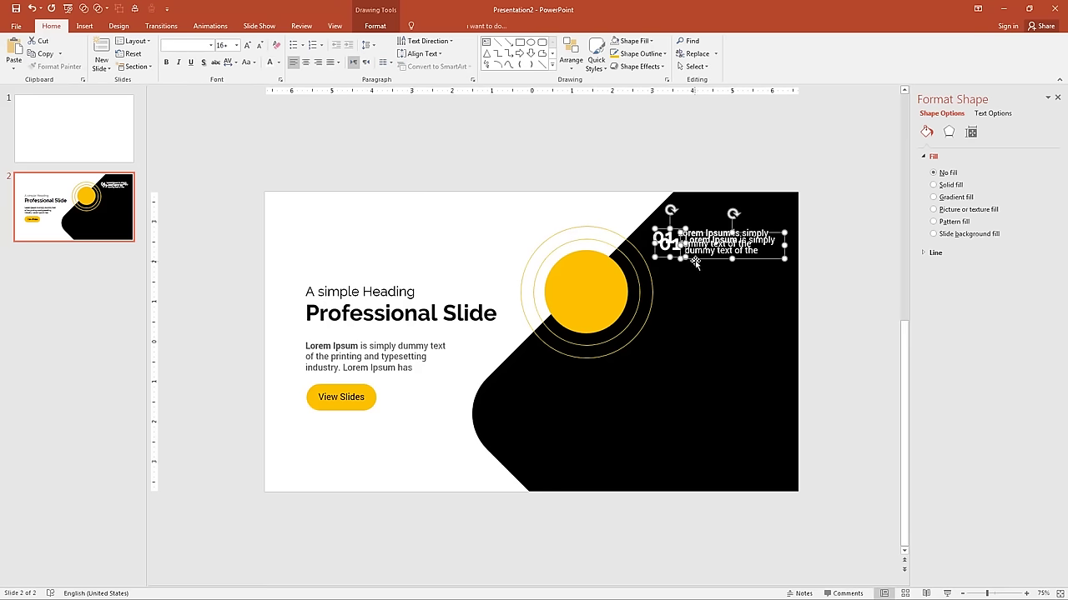
ctrl+drag(691, 264, 695, 333)
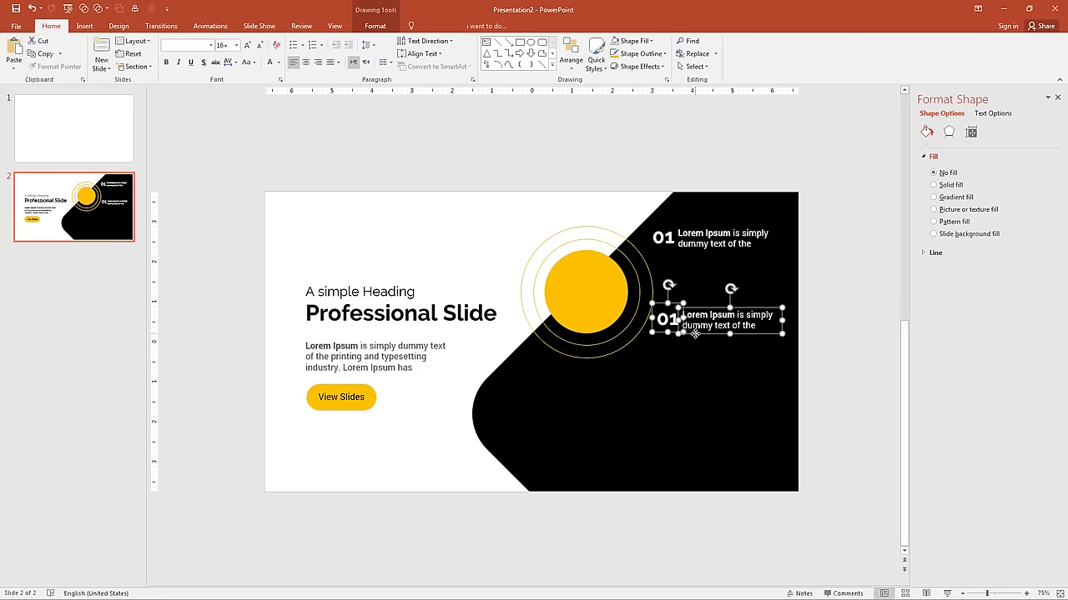
key(ctrl+d)
drag(704, 394, 613, 371)
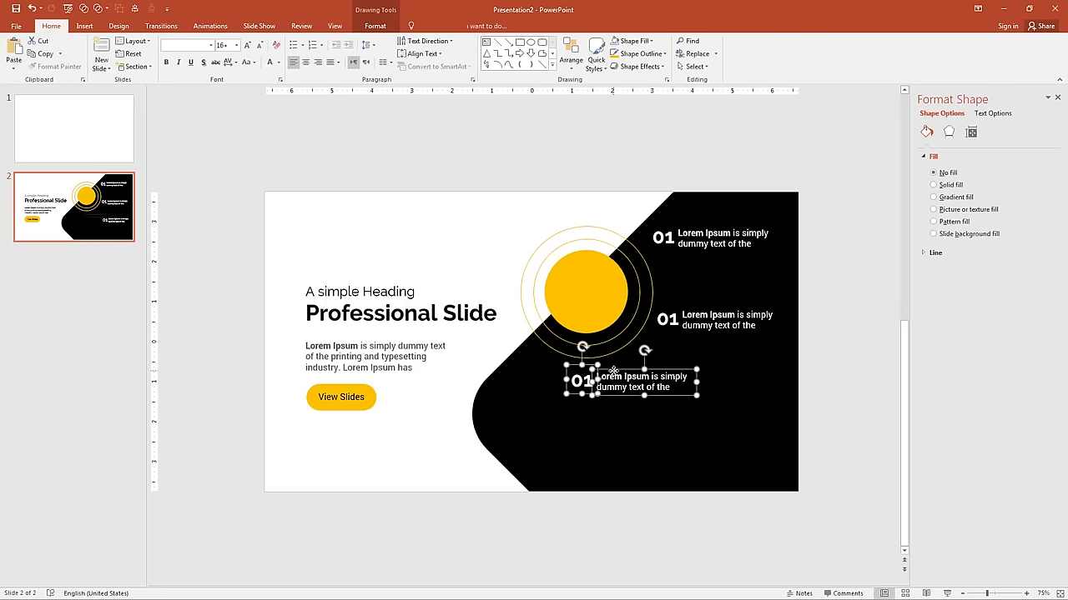
double_click(667, 319)
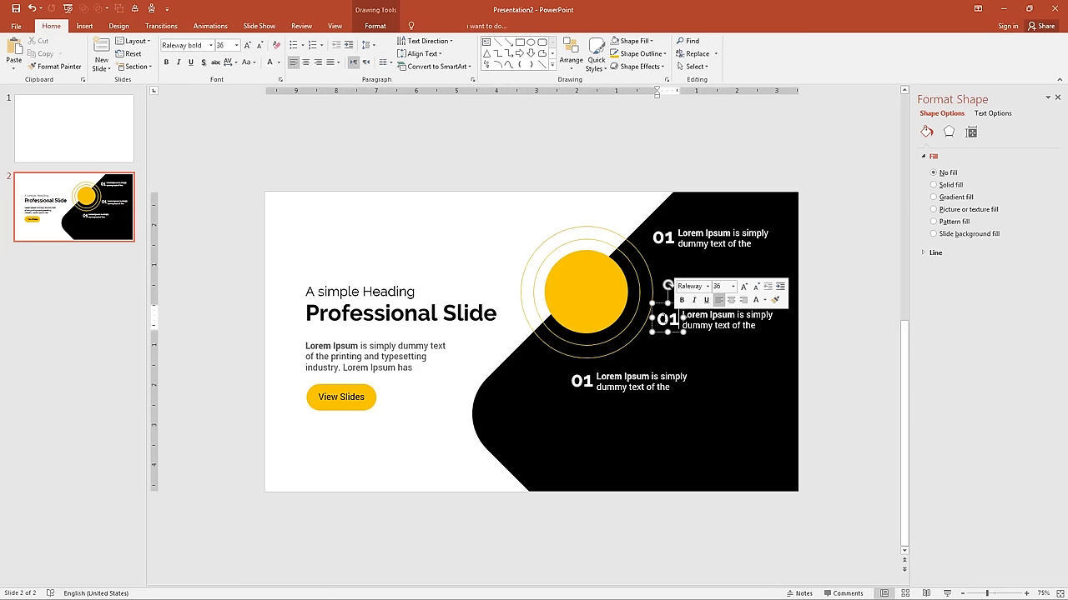
text(02)
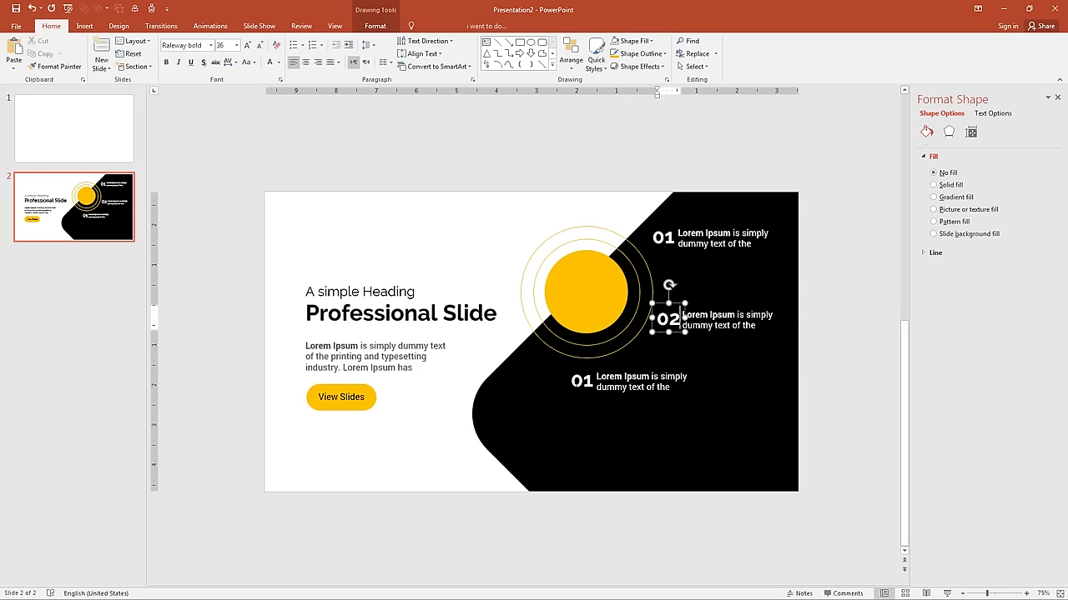
double_click(583, 382)
text(03)
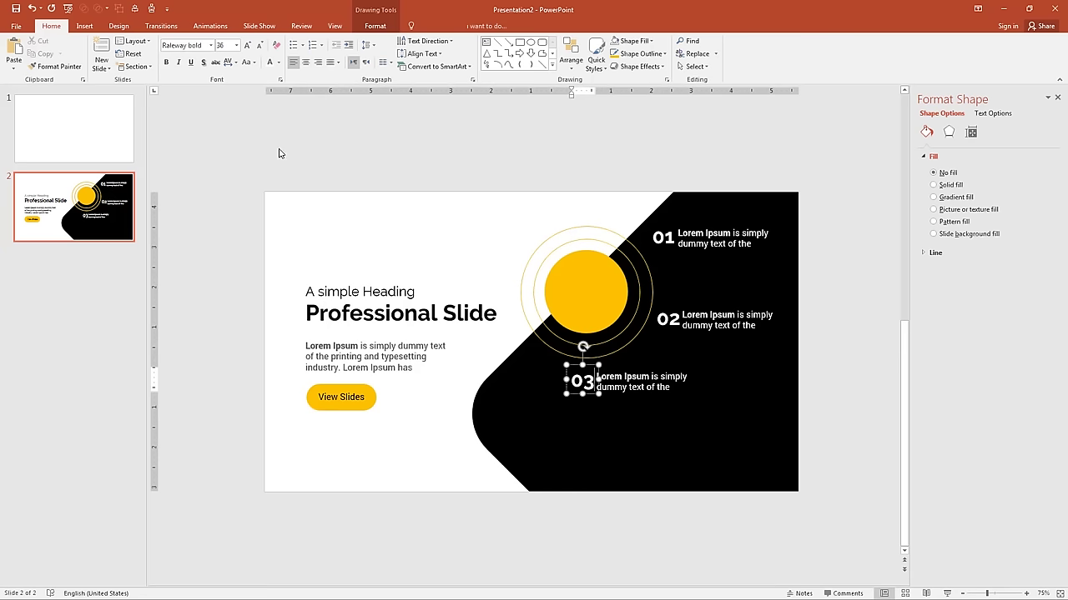
click(84, 26)
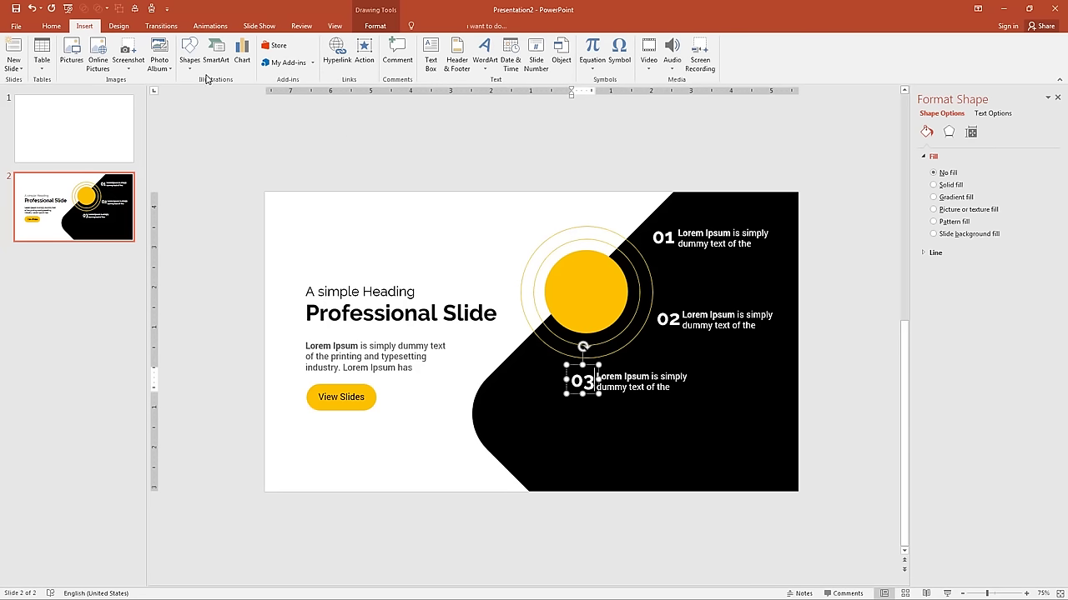
Step: Draw a small circle on the ring by 01 with no outline and a yellow fill
click(190, 54)
click(229, 93)
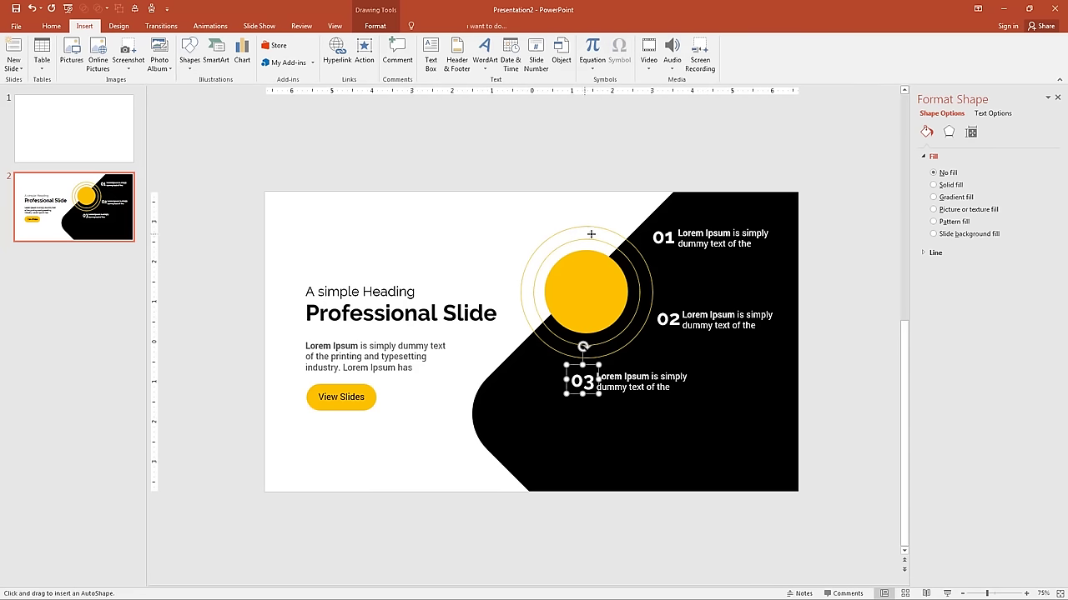
mouse_move(627, 239)
mouse_down()
mouse_move(641, 252)
mouse_move(631, 245)
mouse_up()
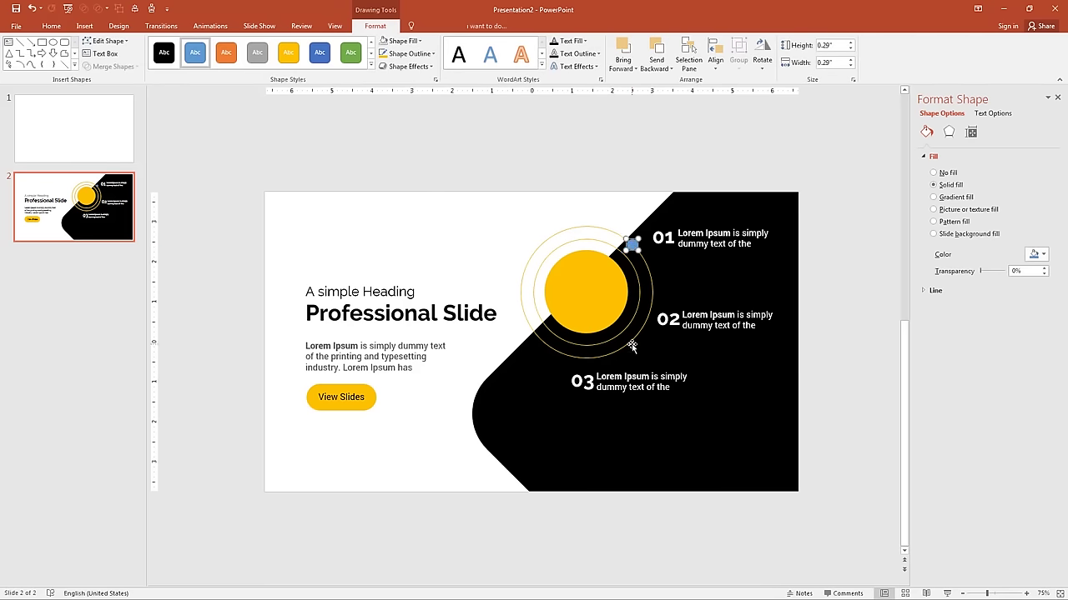
click(399, 55)
click(409, 139)
click(400, 41)
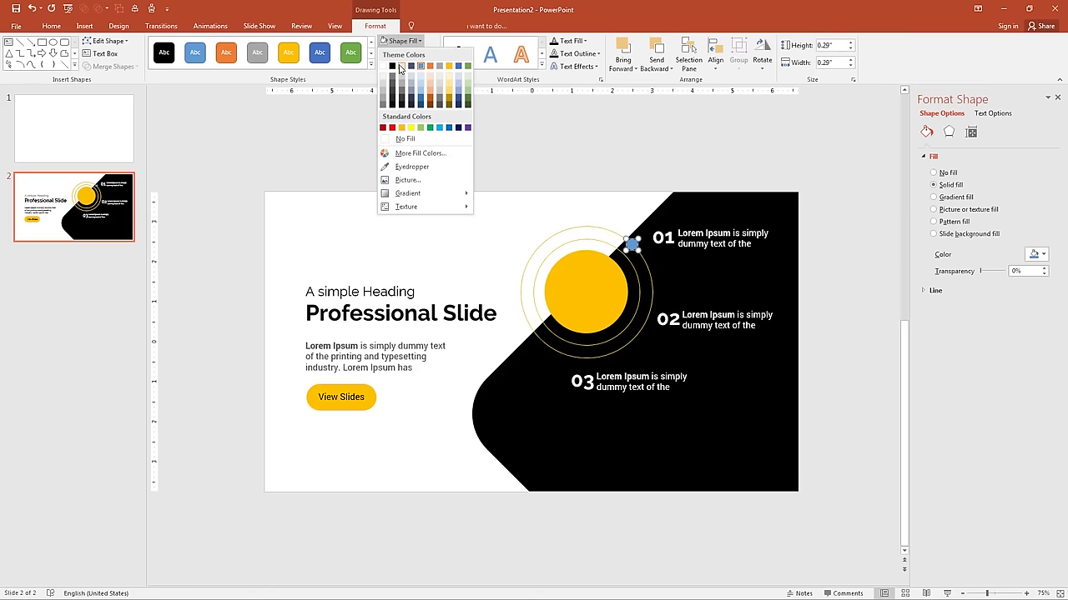
click(401, 128)
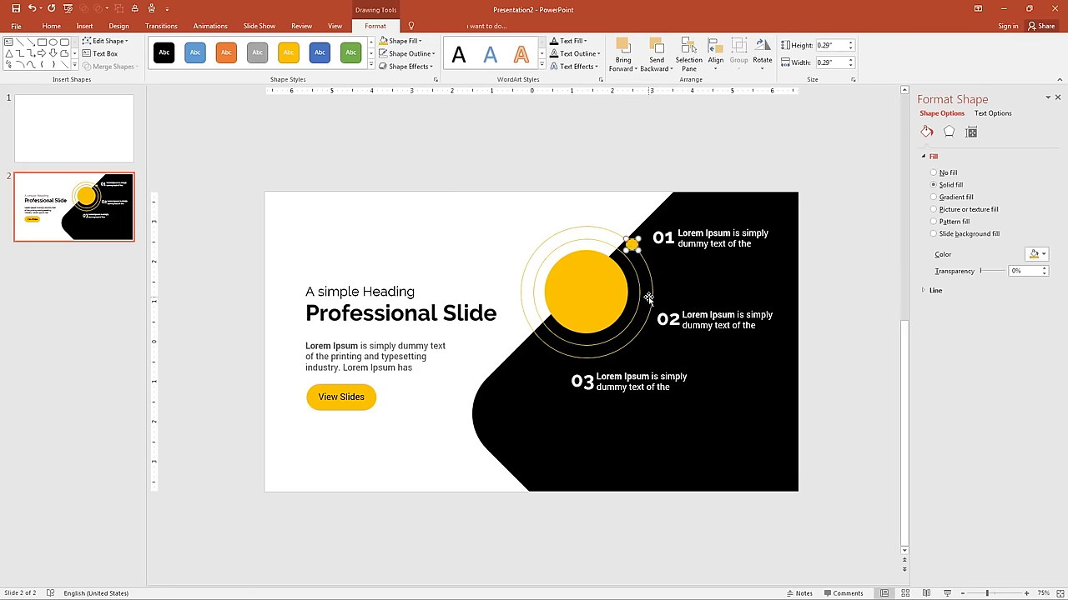
Step: Copy the yellow dot onto the ring beside the other numbered captions and close the formatting panel
drag(633, 243, 581, 358)
click(479, 383)
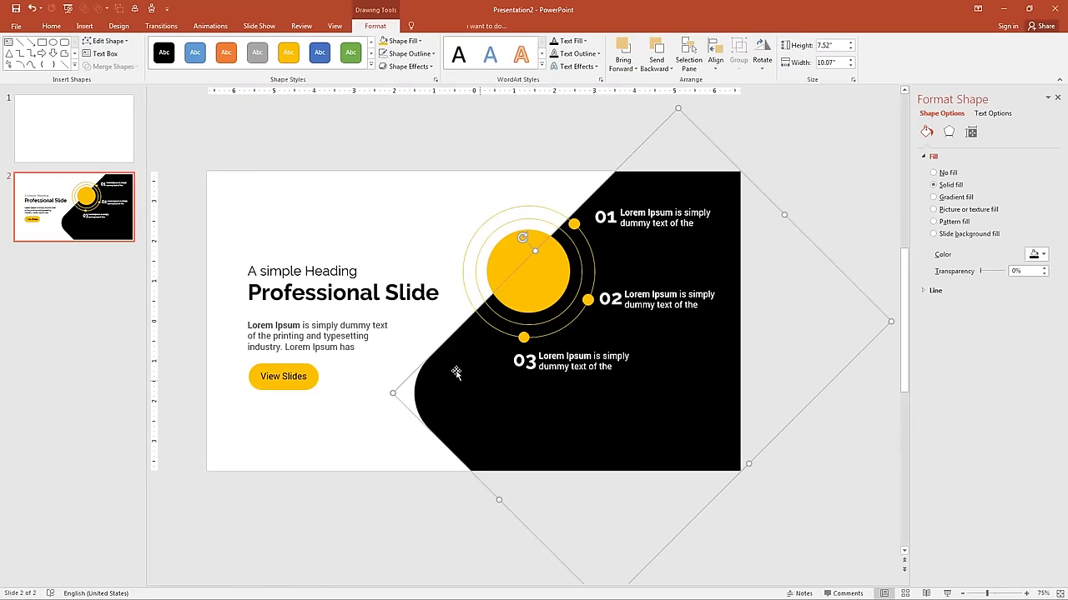
click(405, 359)
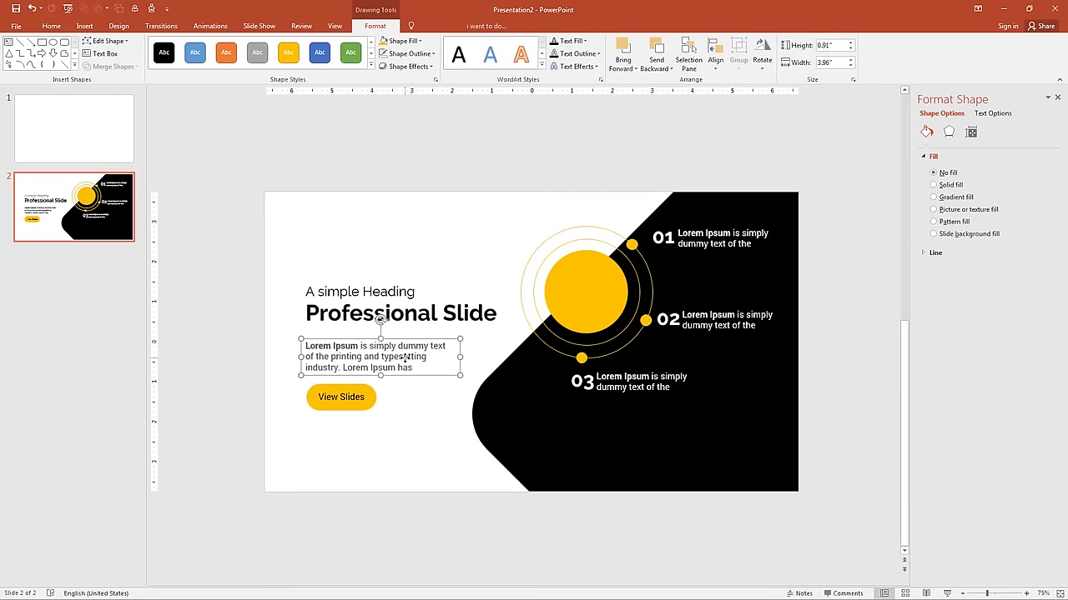
click(1056, 98)
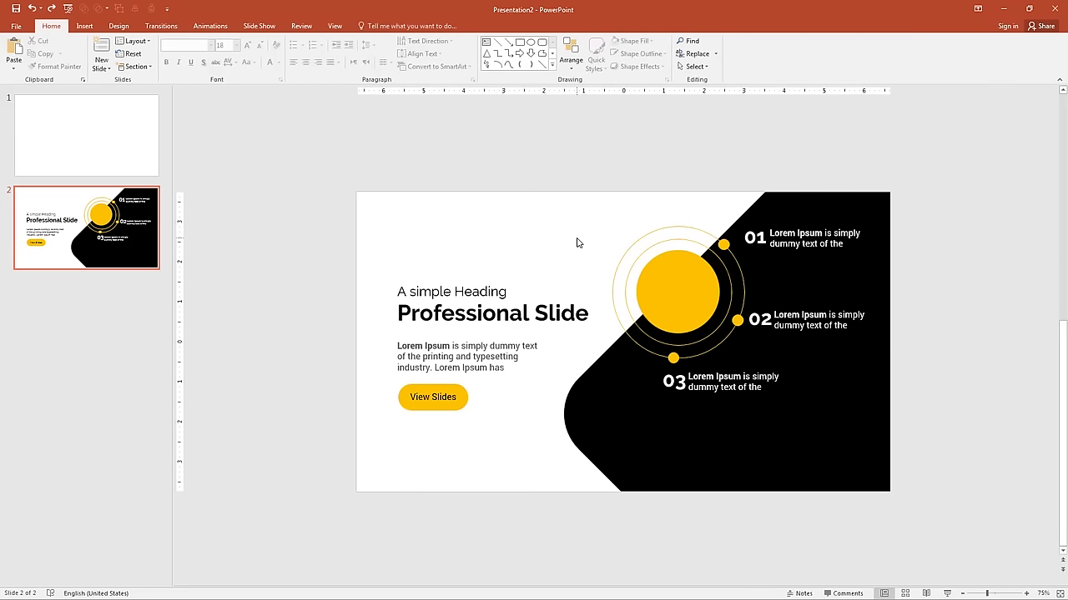
Step: Preview slide 2 as a slide show, then remove the black diagonal shape's outline
click(946, 593)
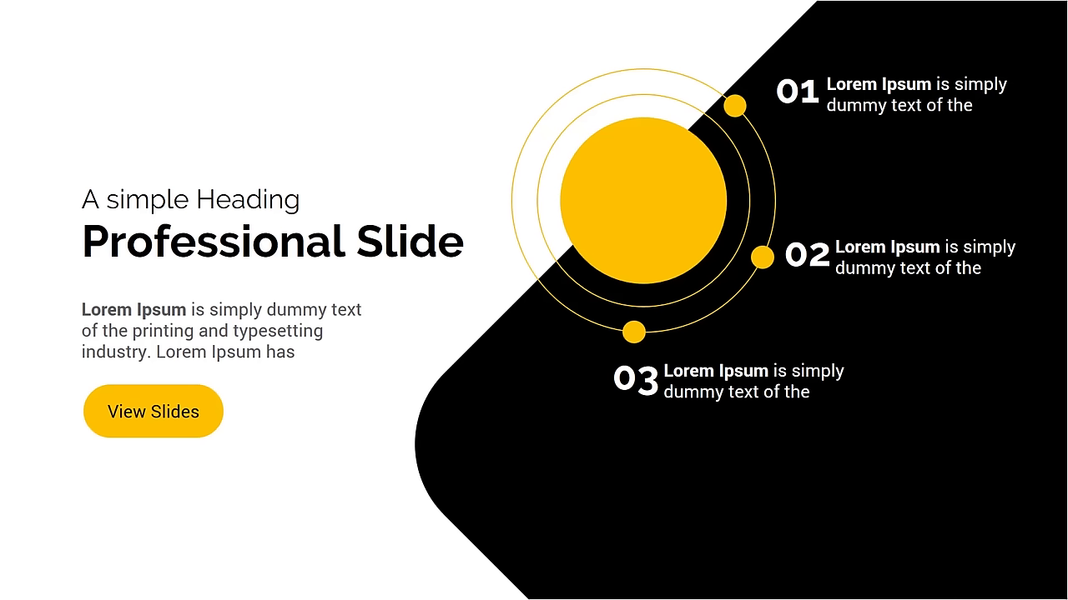
key(Escape)
click(751, 453)
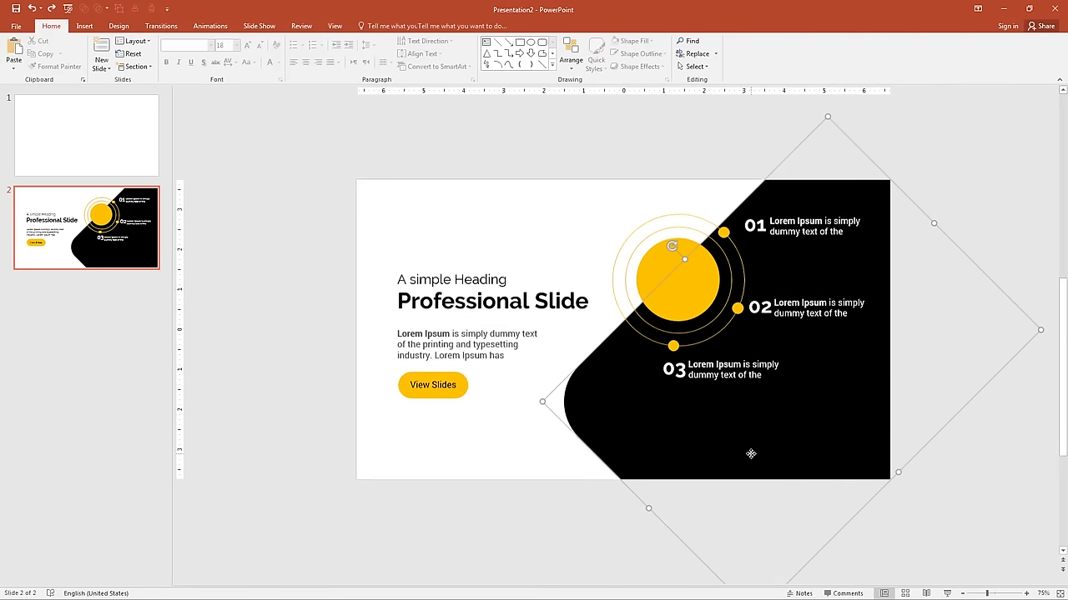
click(375, 29)
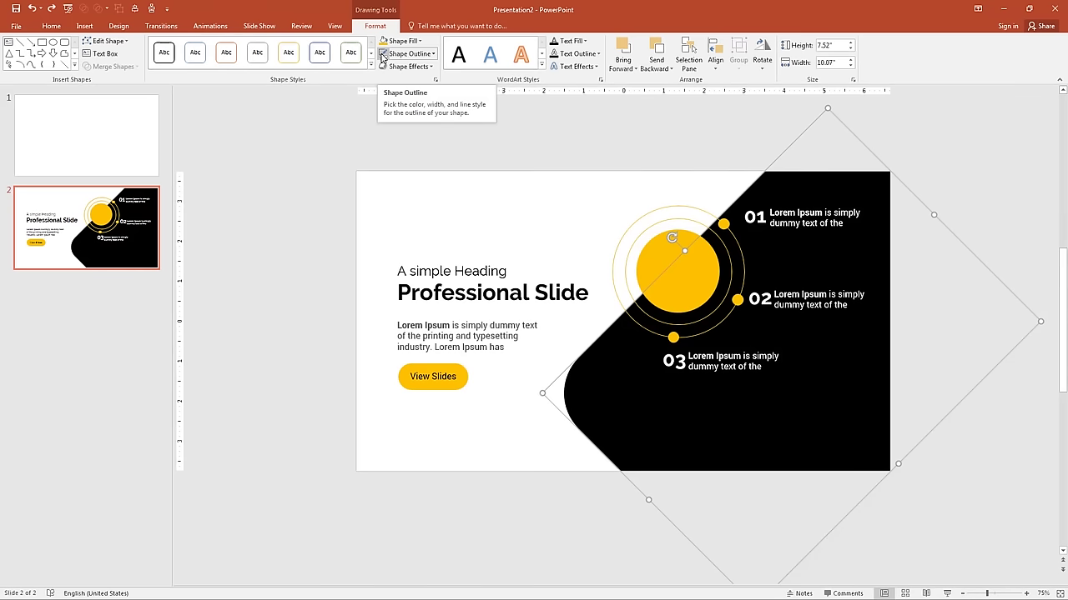
click(382, 56)
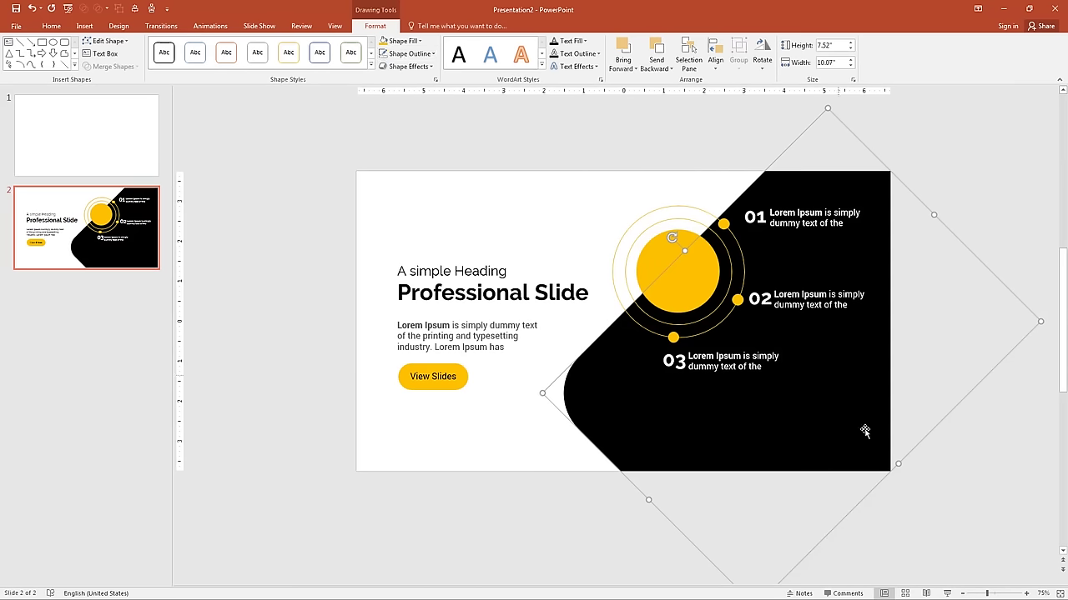
Step: Run the slide show again to check the finished slide 2
click(944, 593)
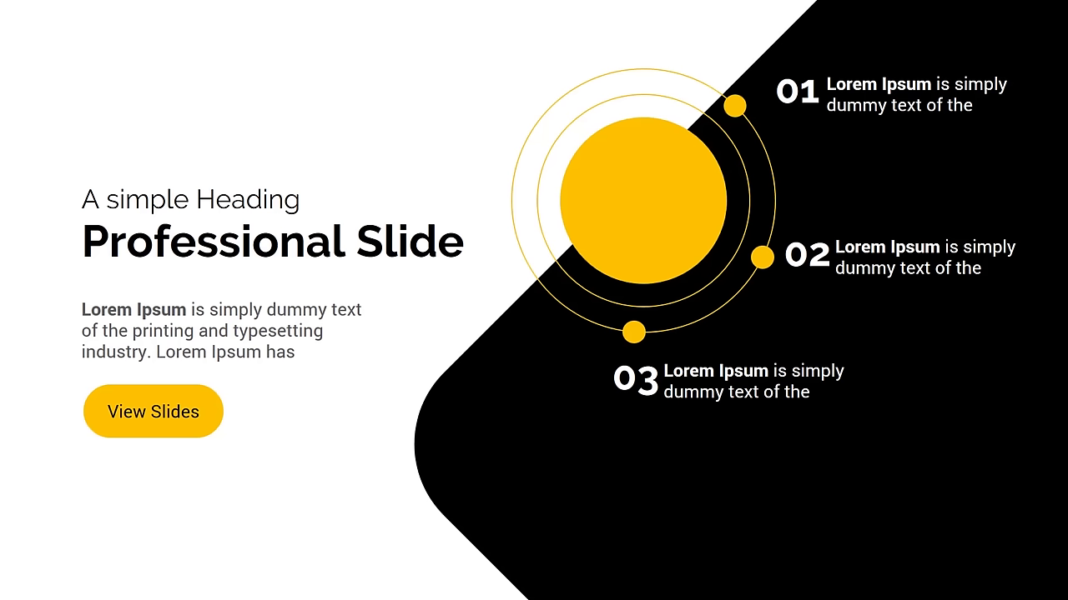
key(Escape)
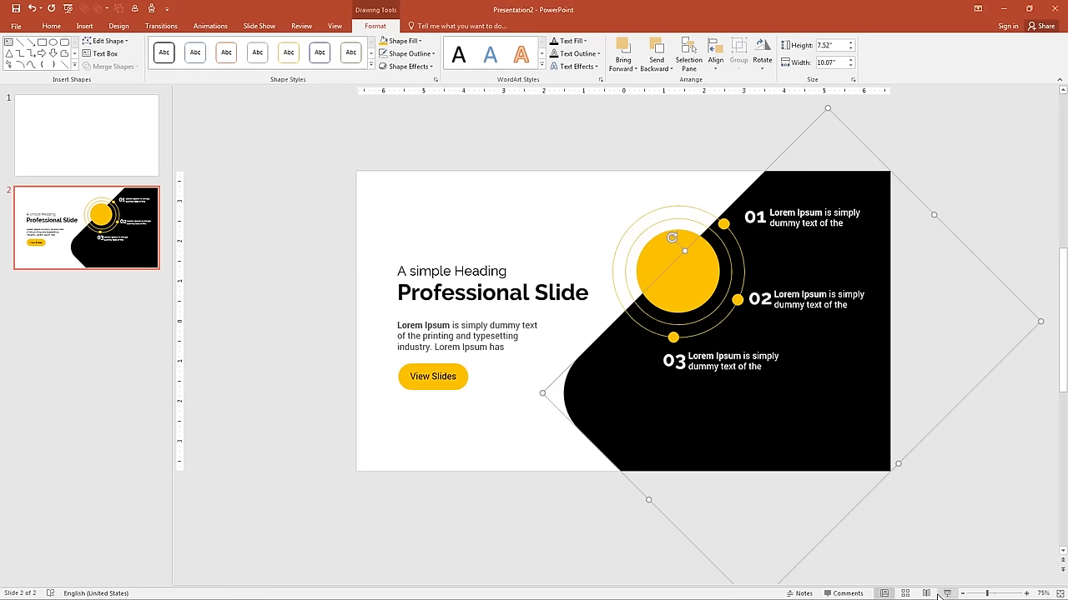
click(524, 443)
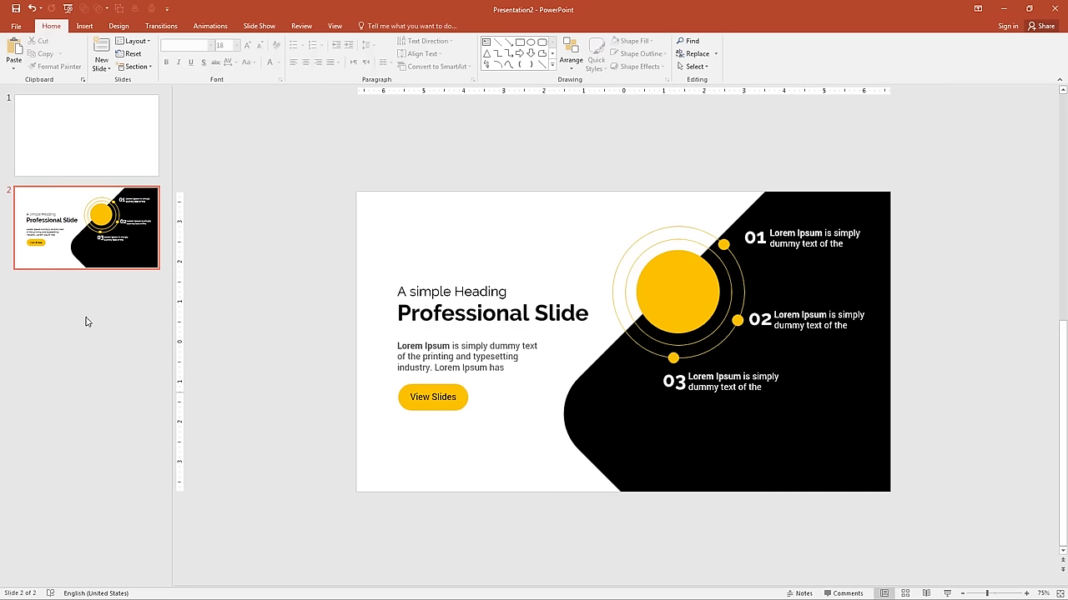
click(70, 246)
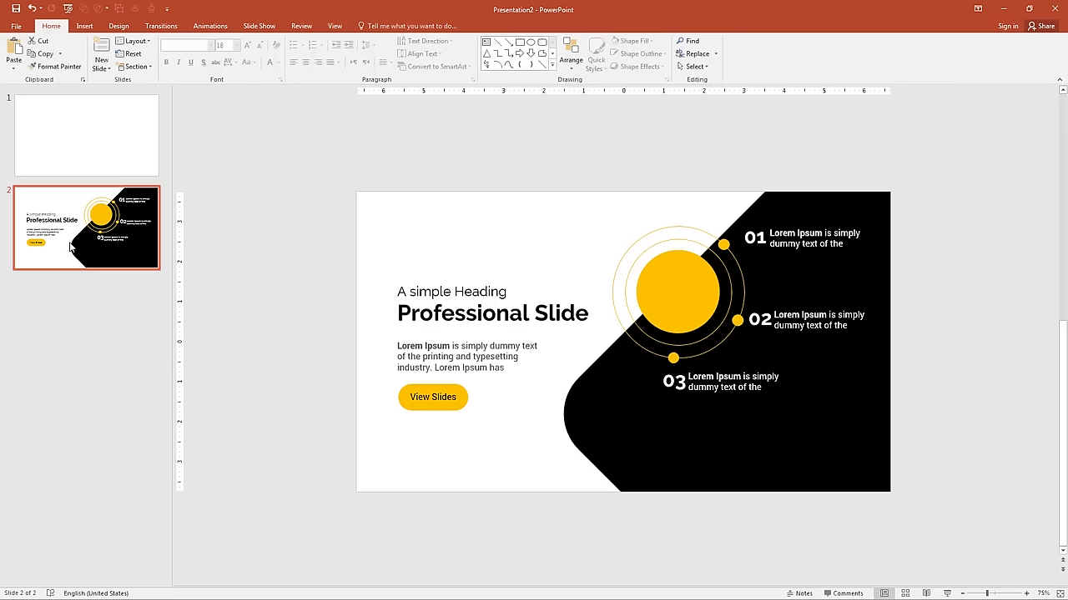
Step: Duplicate slide 2 to create slide 3
key(ctrl+d)
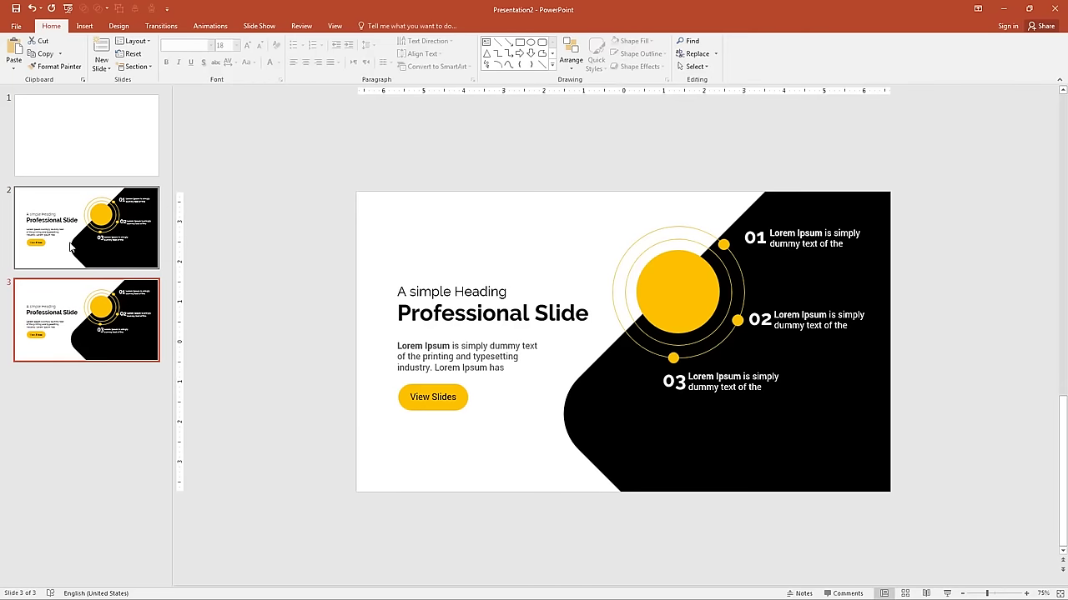
key(Up)
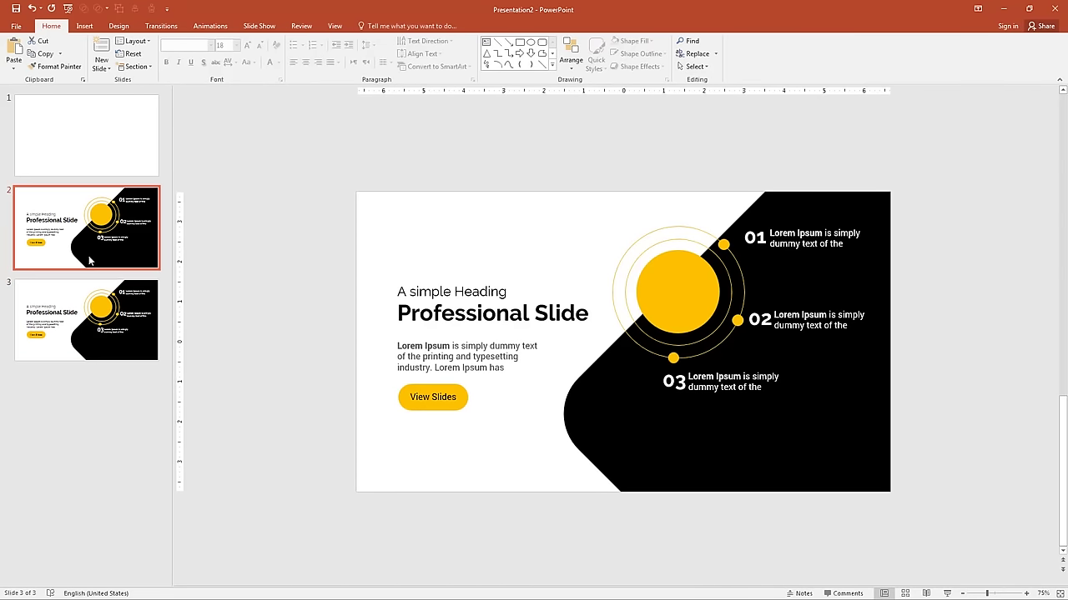
key(Down)
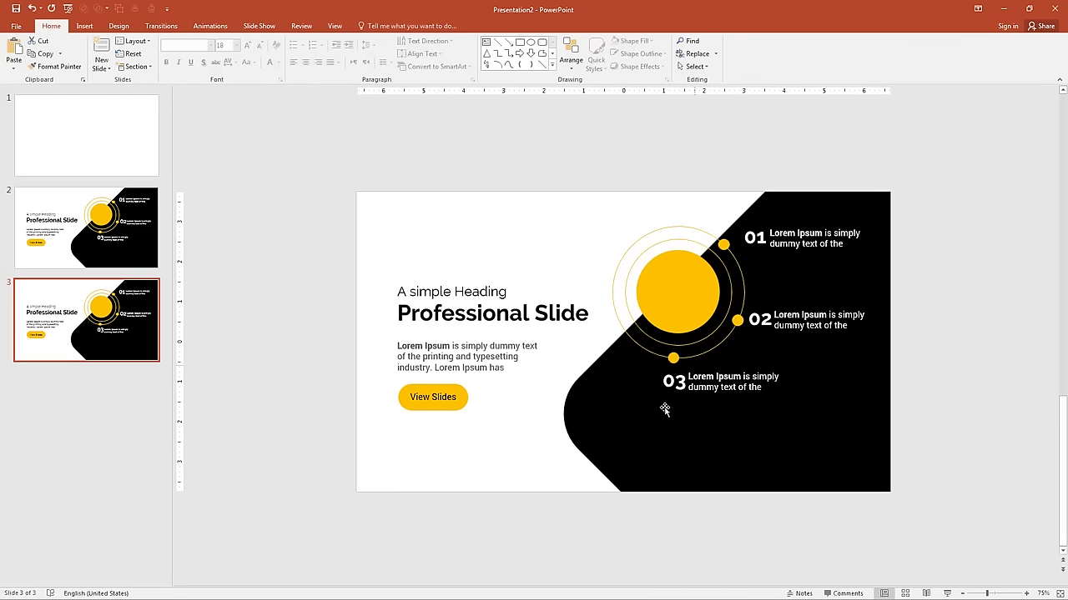
Step: Delete all six 01–03 number and caption boxes from slide 3
click(679, 383)
shift+click(674, 382)
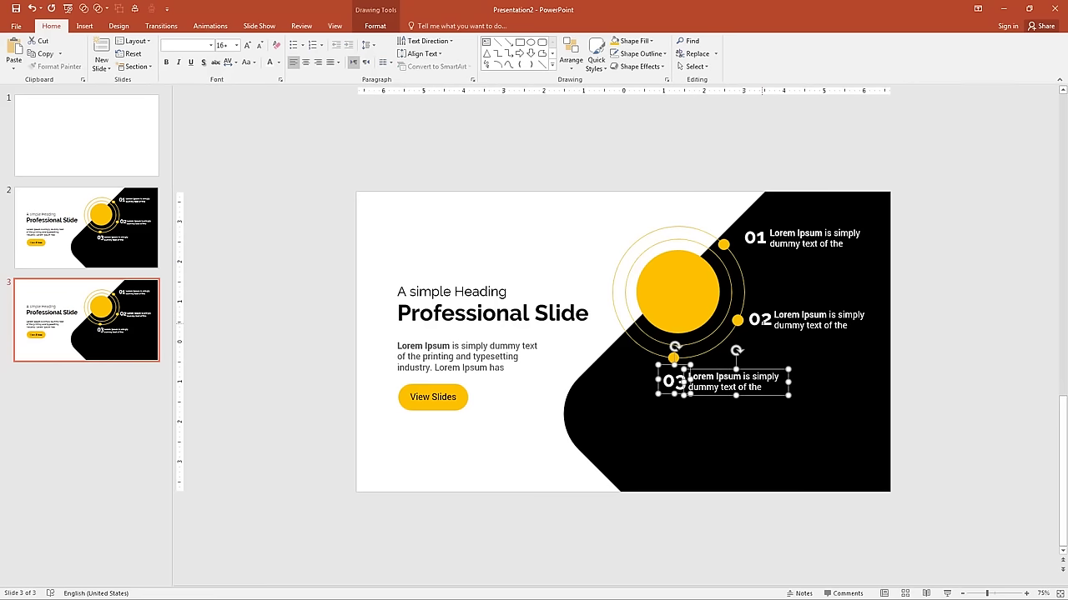
shift+click(817, 321)
shift+click(759, 320)
shift+click(754, 238)
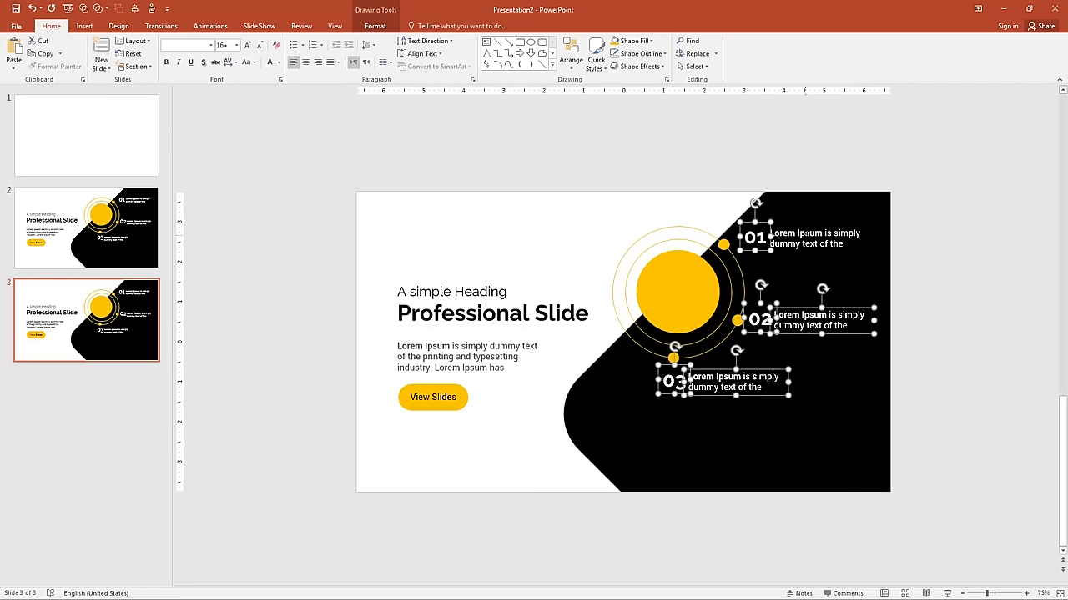
shift+click(806, 234)
key(Delete)
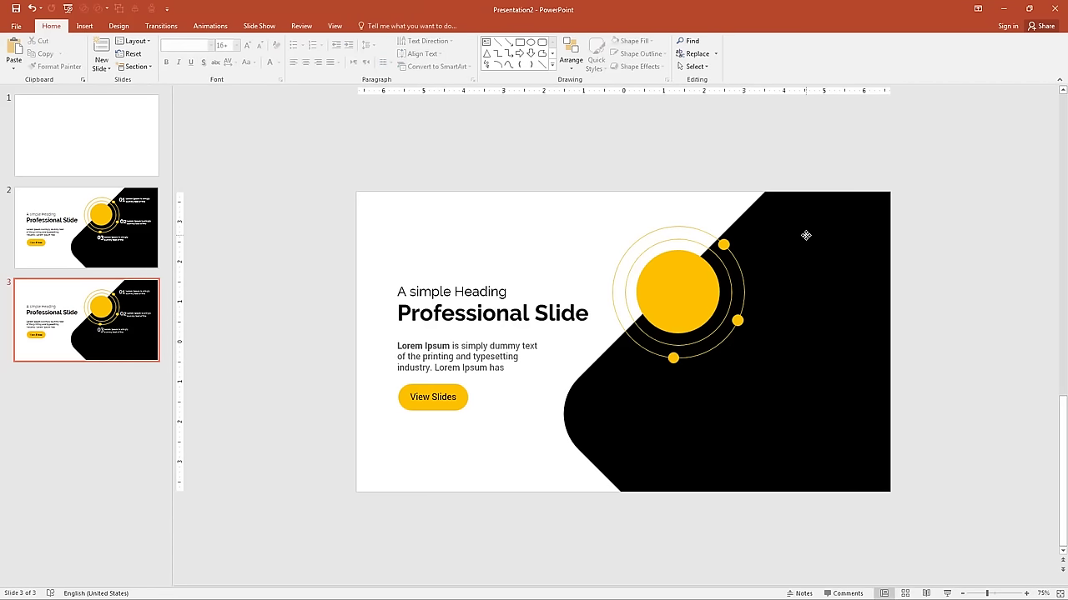
click(802, 283)
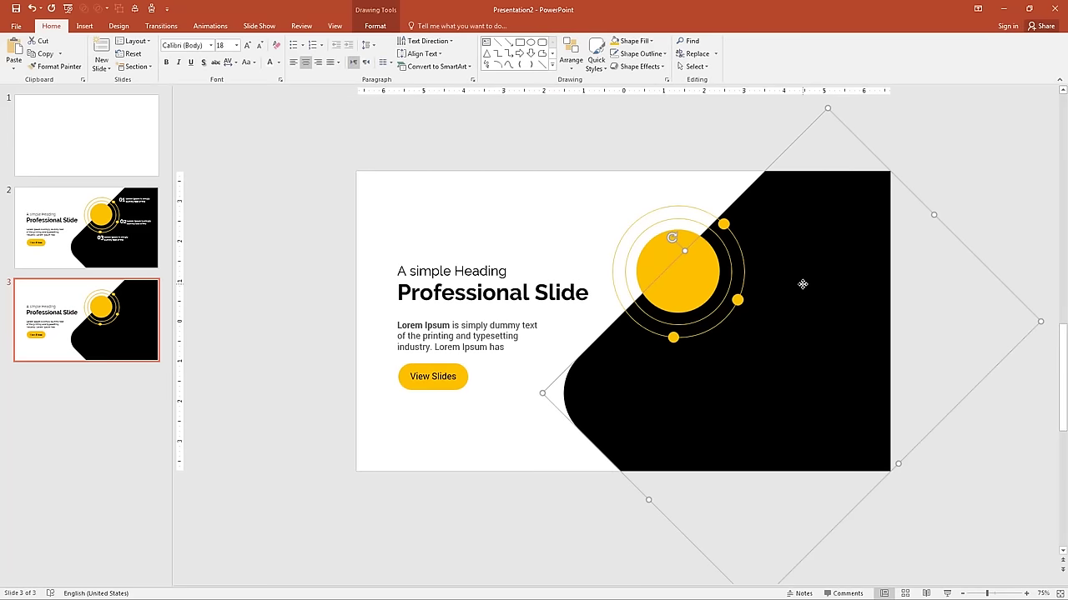
Step: Picture-fill slide 3's diagonal shape with the desert dune photo, with Rotate with shape unticked
right_click(801, 287)
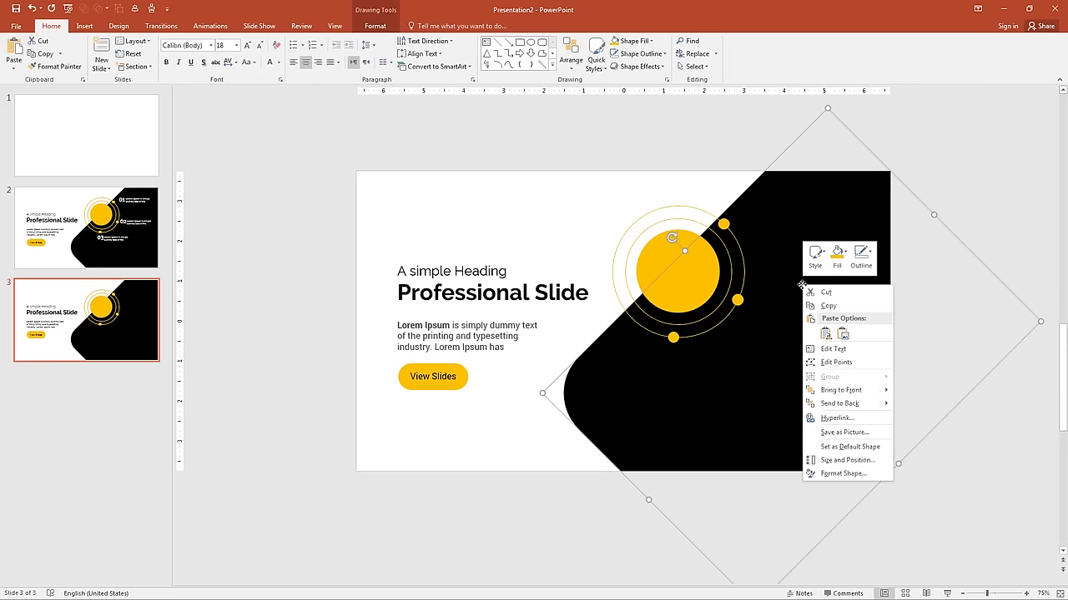
click(828, 474)
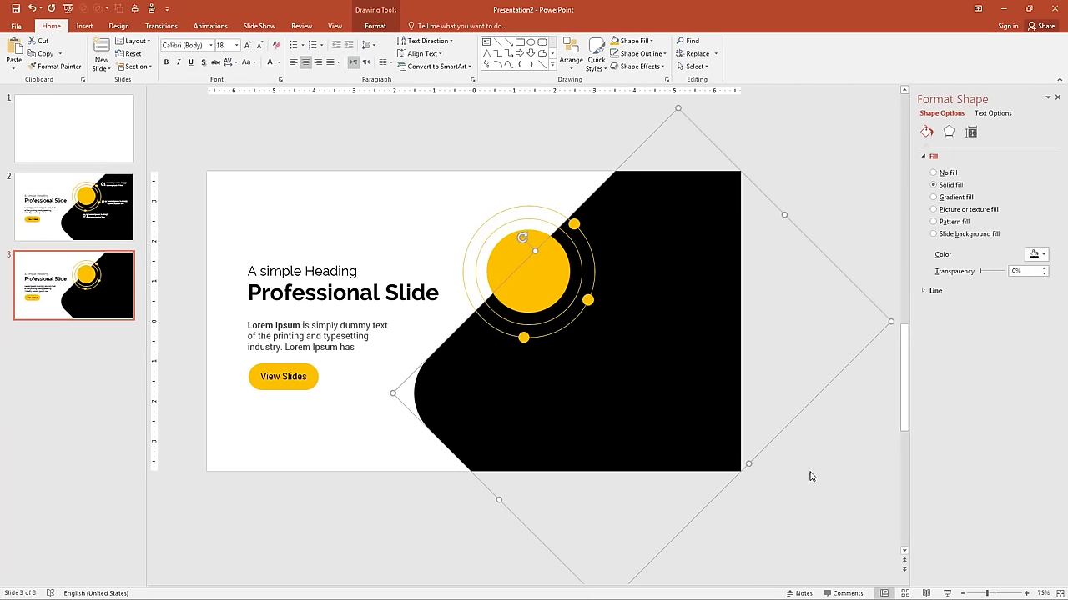
click(943, 210)
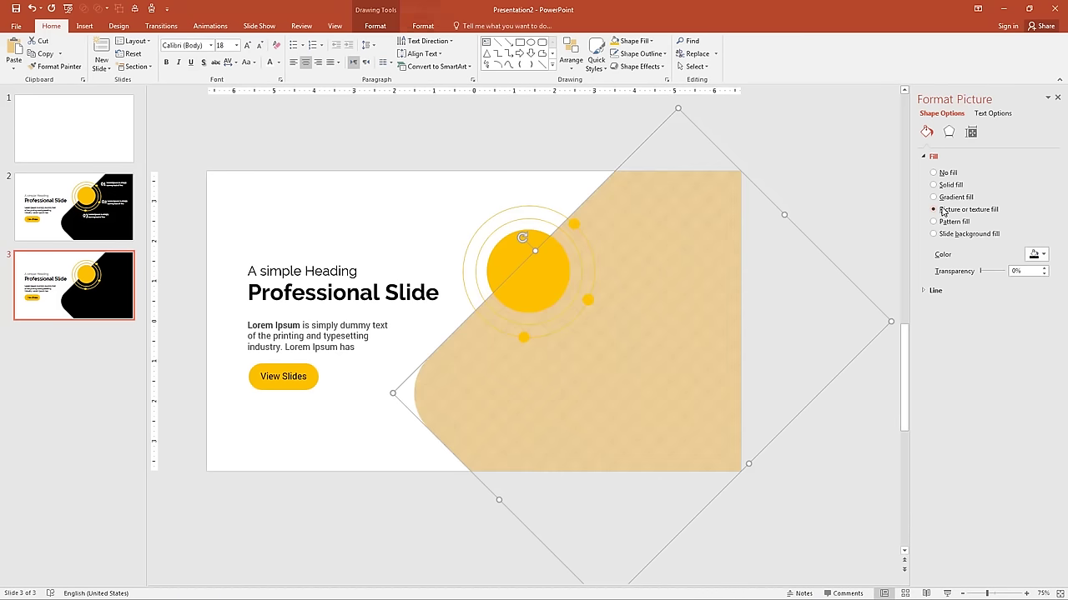
click(944, 266)
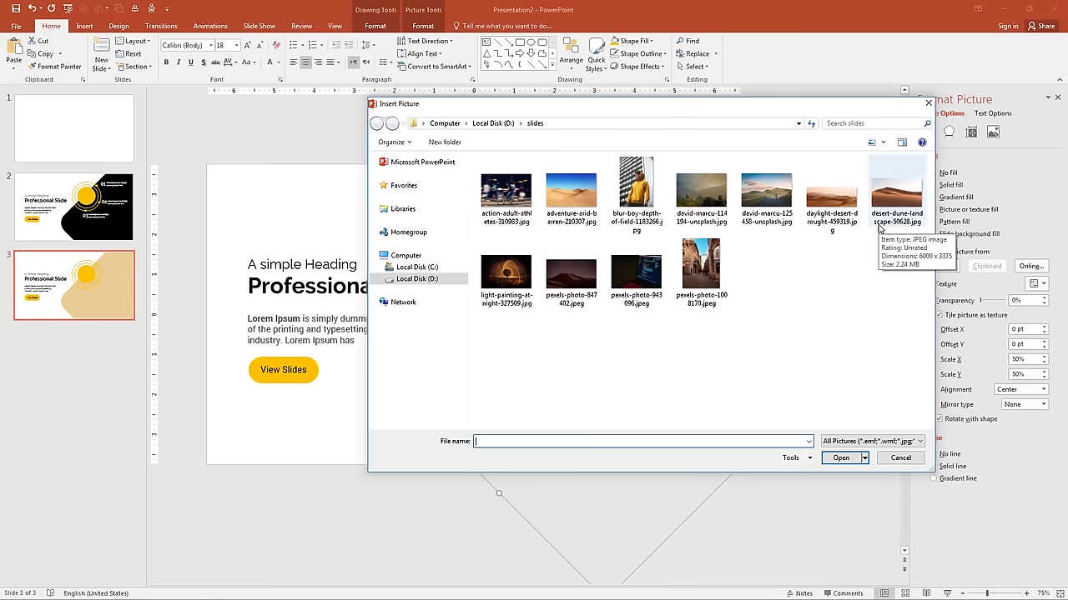
double_click(879, 230)
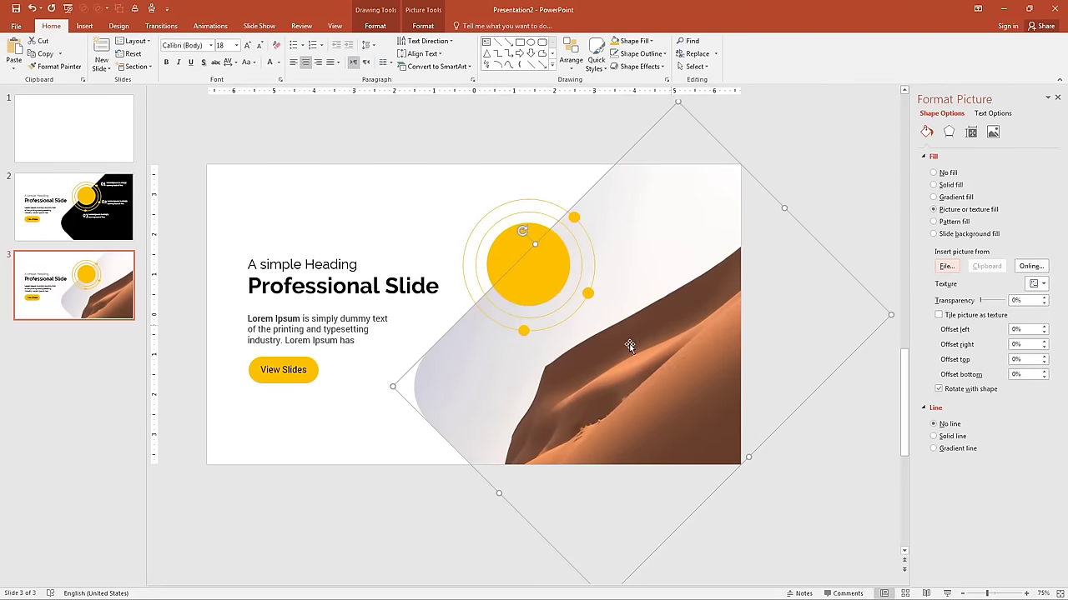
click(946, 392)
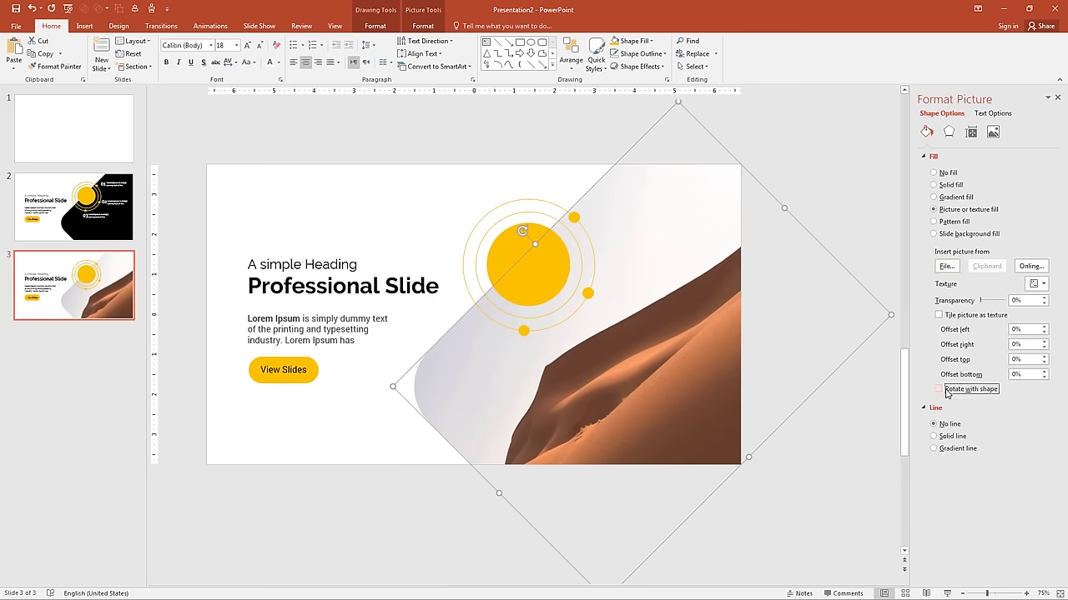
click(808, 458)
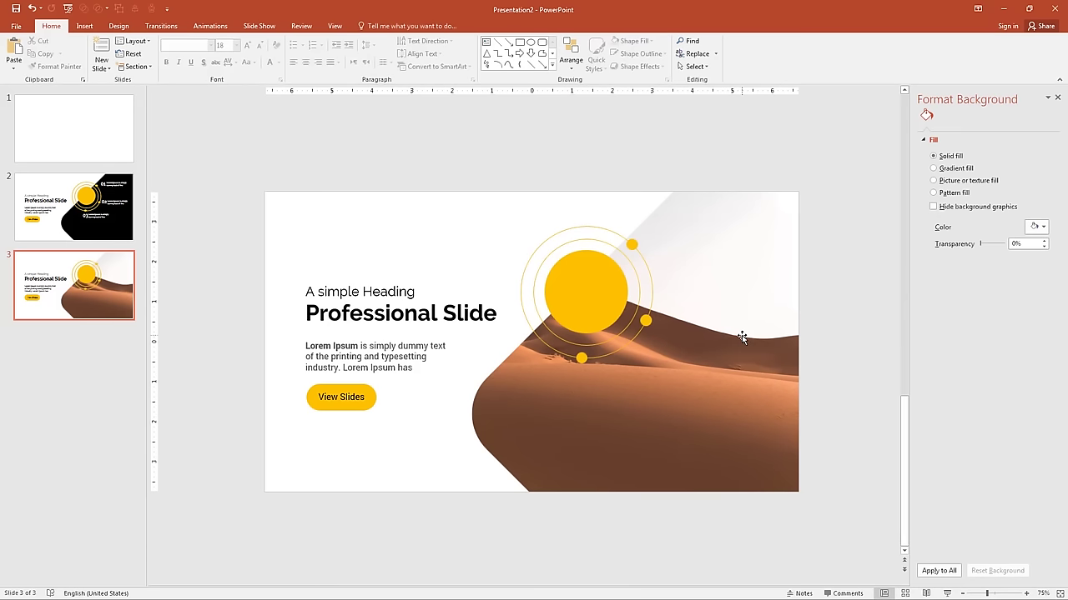
Step: Group the yellow circle with its two gold rings and send the group to the back
click(614, 304)
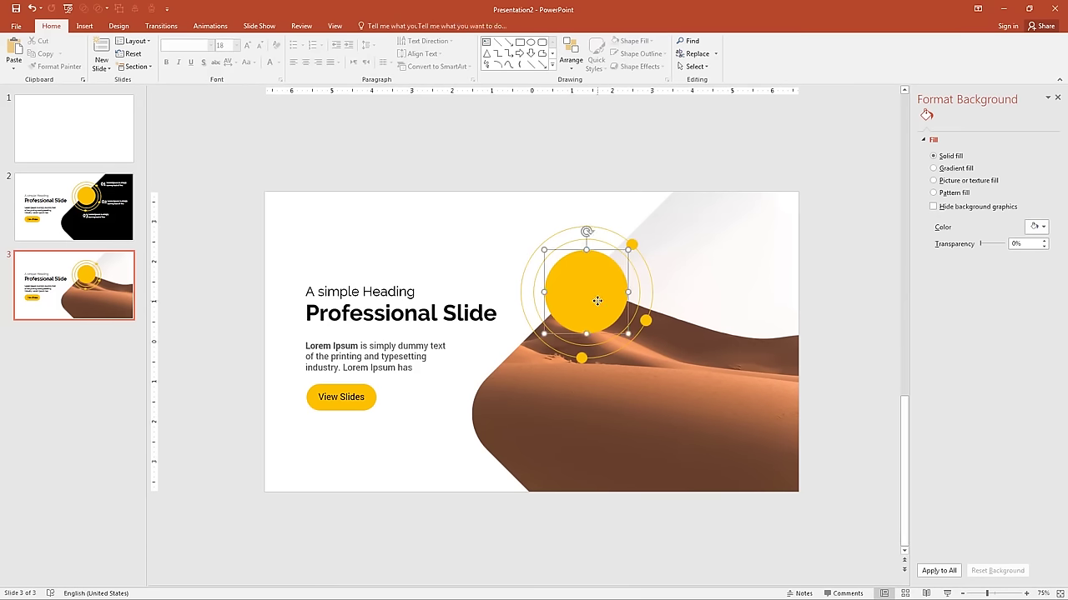
shift+click(535, 279)
shift+click(524, 275)
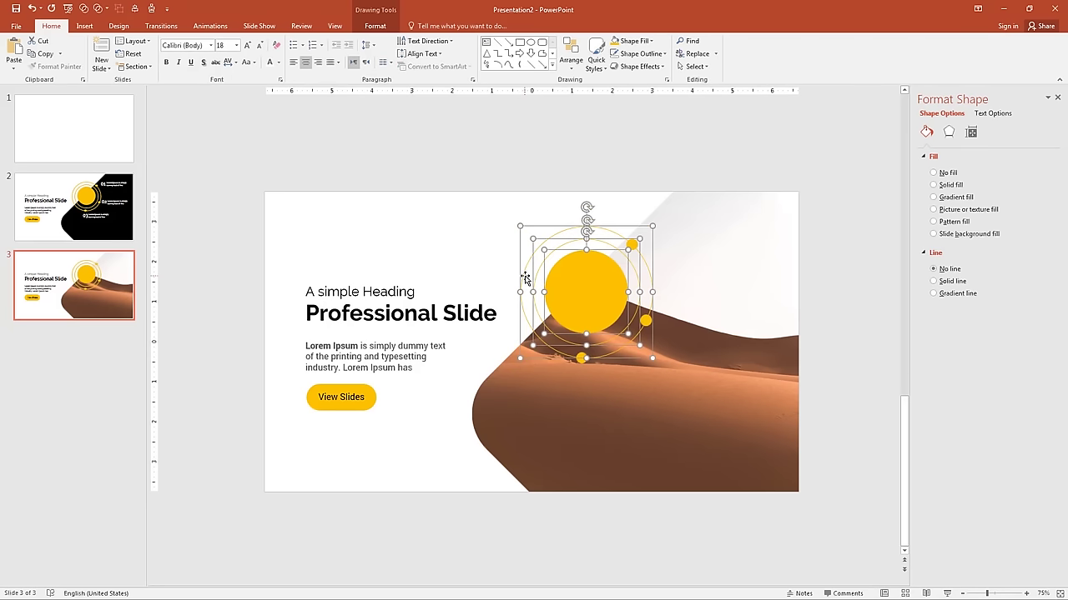
key(ctrl+g)
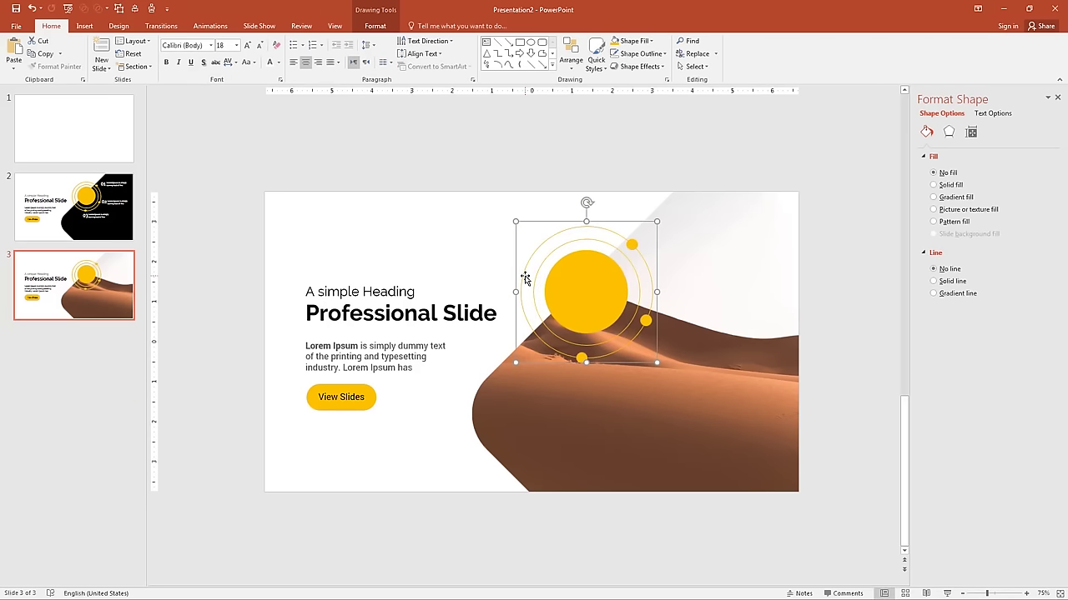
right_click(574, 291)
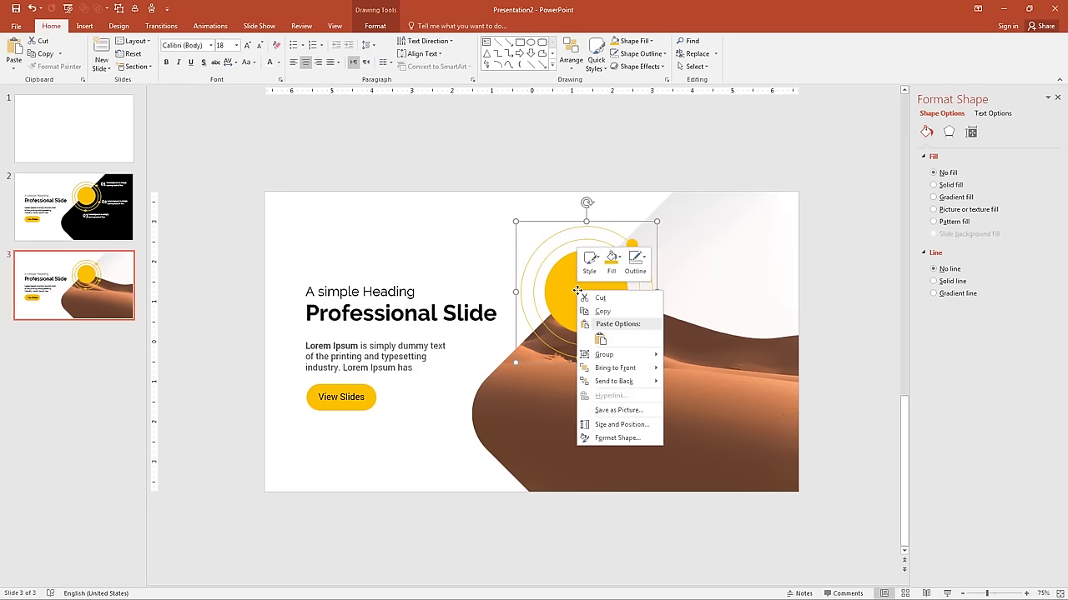
click(614, 381)
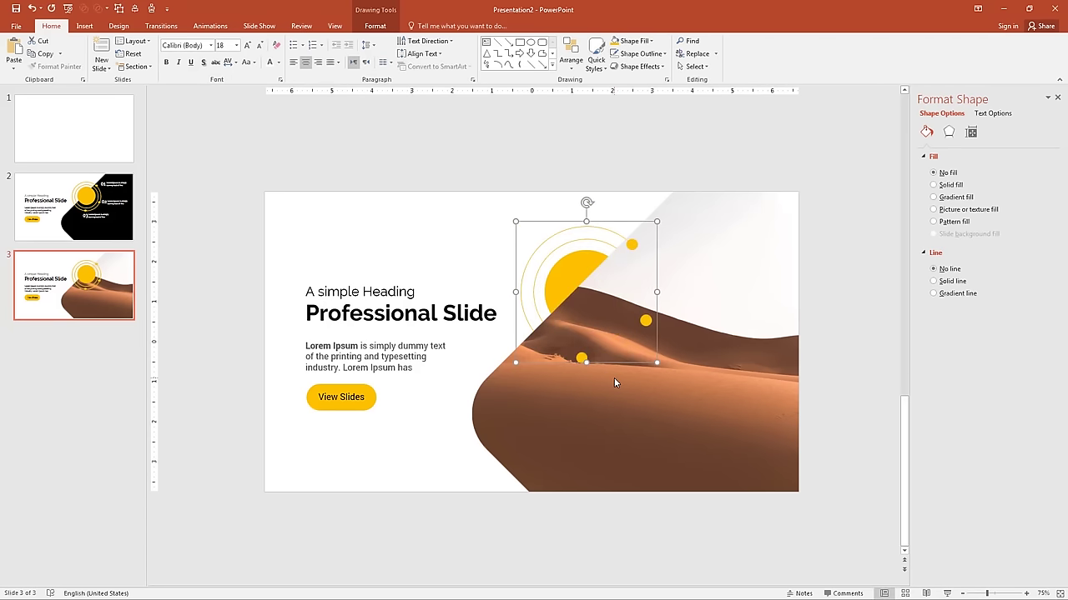
Step: Delete the three small yellow dots
click(641, 321)
shift+click(631, 245)
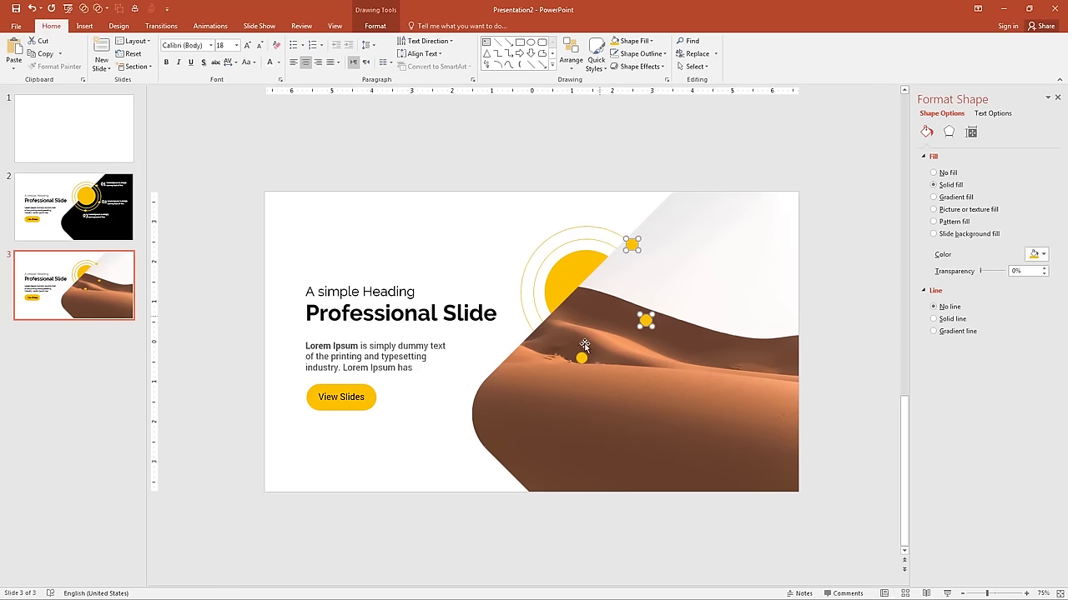
shift+click(581, 358)
key(Delete)
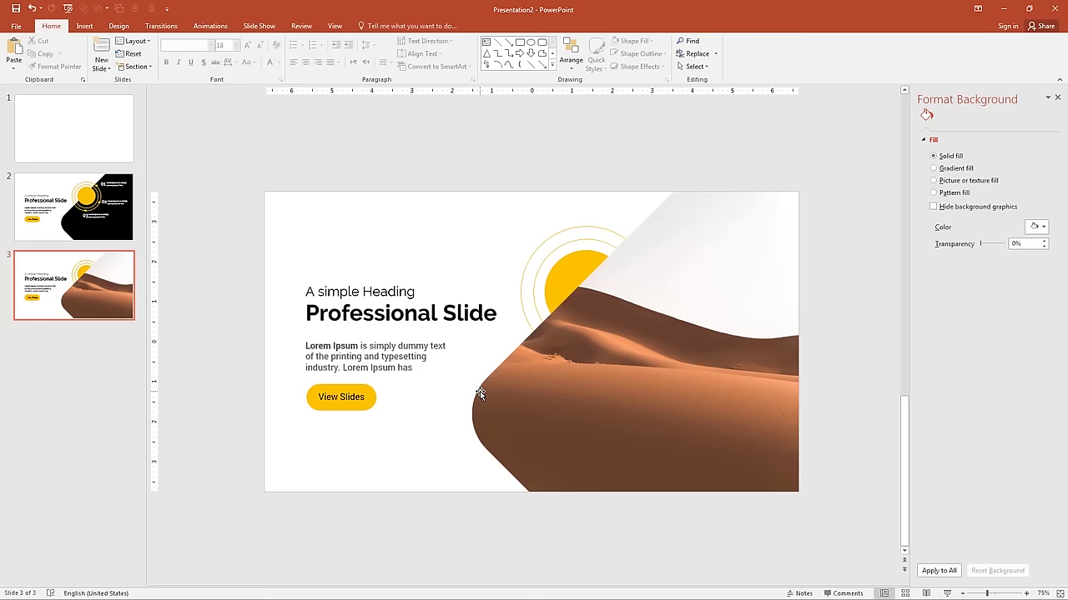
Step: Give the desert photo shape a solid yellow fill at 21% transparency
click(677, 402)
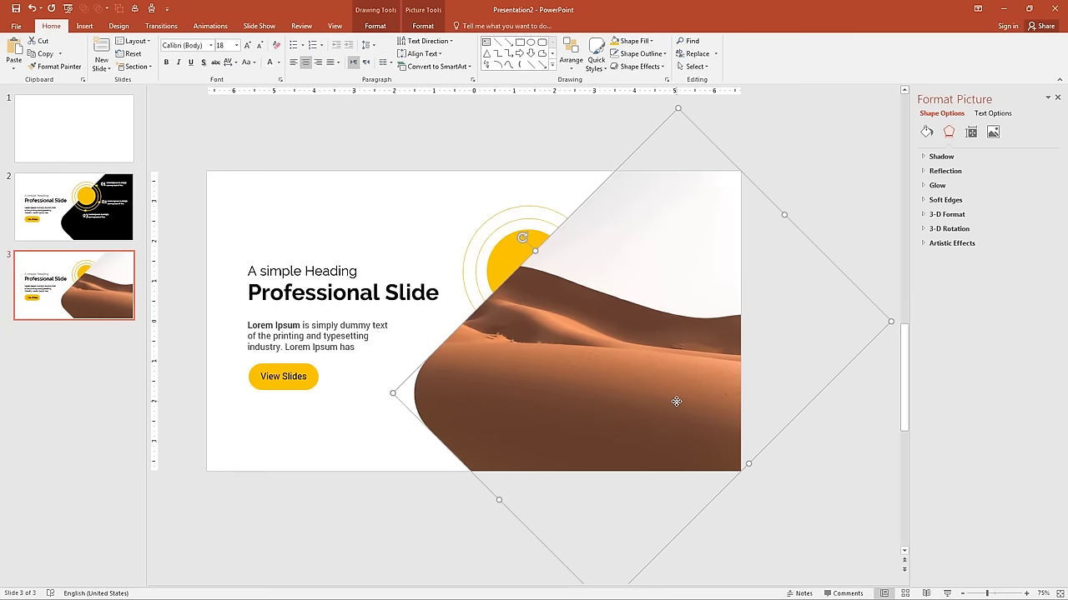
drag(677, 402, 726, 422)
click(930, 137)
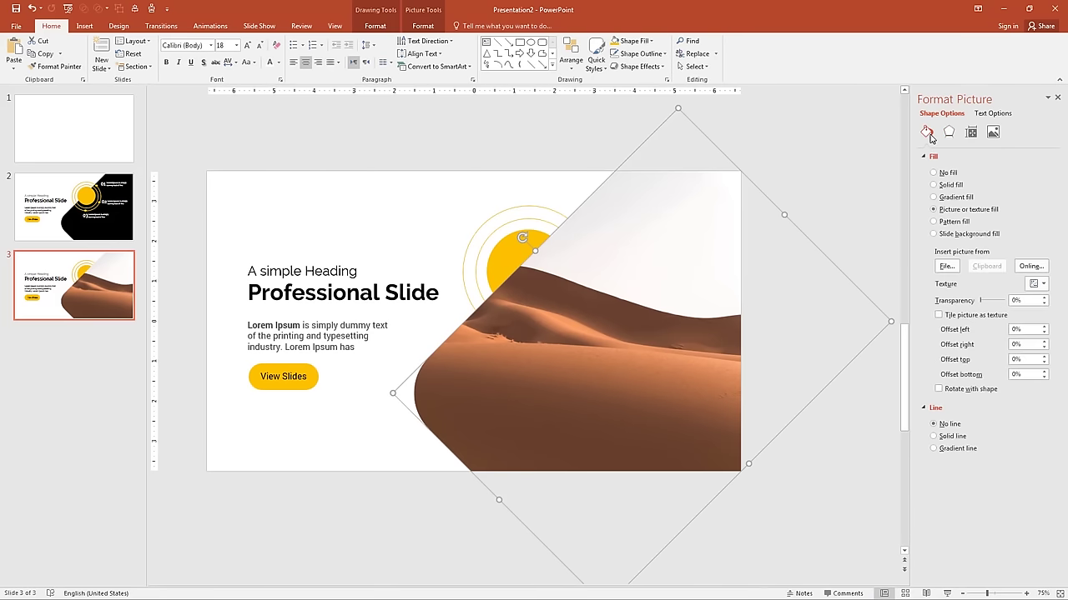
click(948, 185)
click(1042, 254)
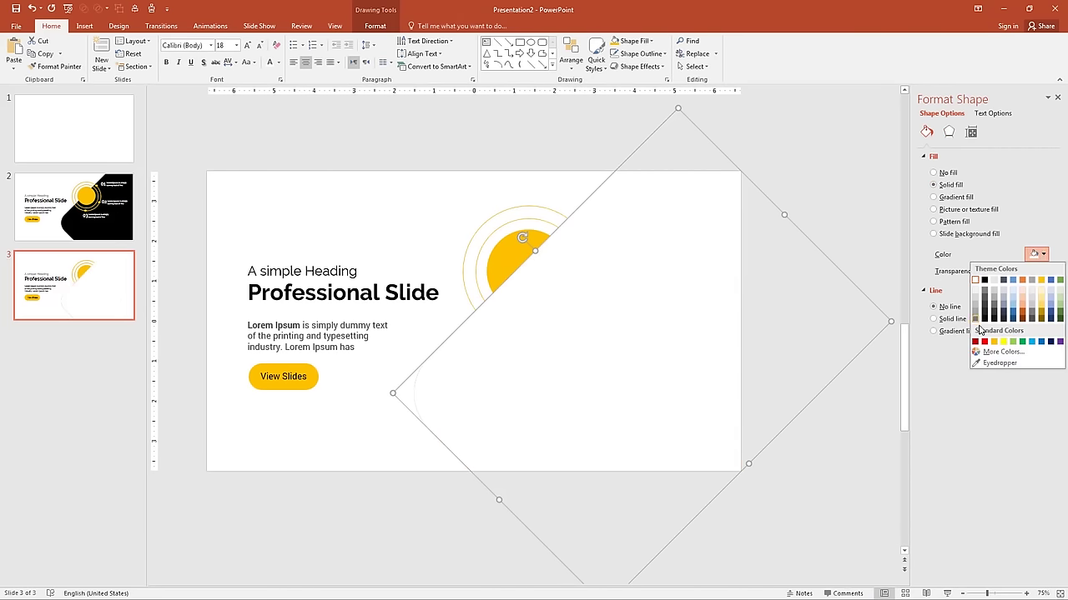
click(989, 341)
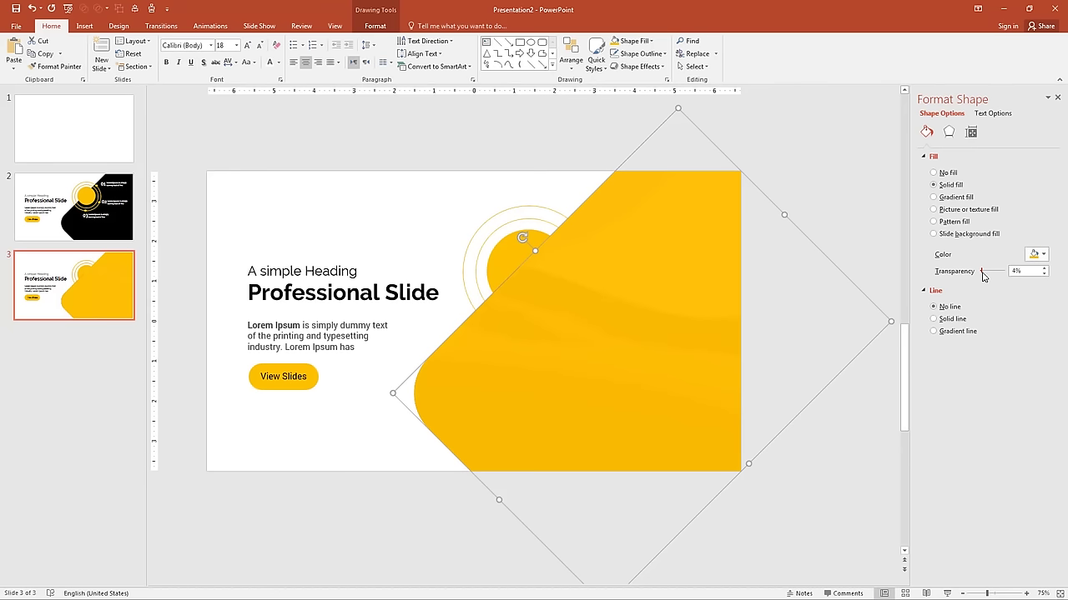
drag(981, 270, 986, 277)
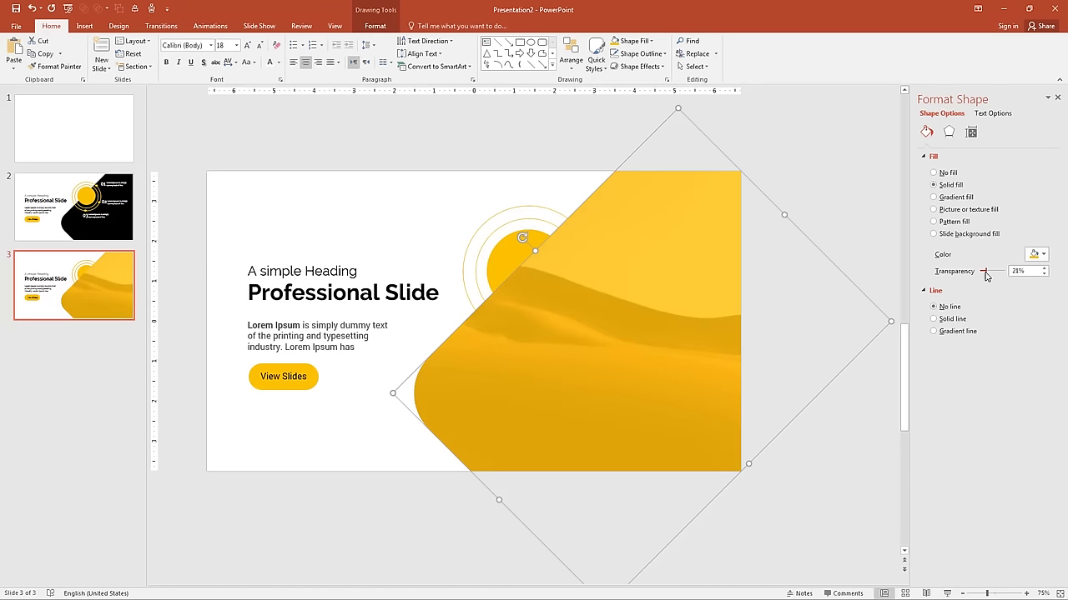
Step: Try dark blue-grey, blue, grey-brown and dark grey fills, then settle on orange-yellow
click(1035, 253)
click(1004, 280)
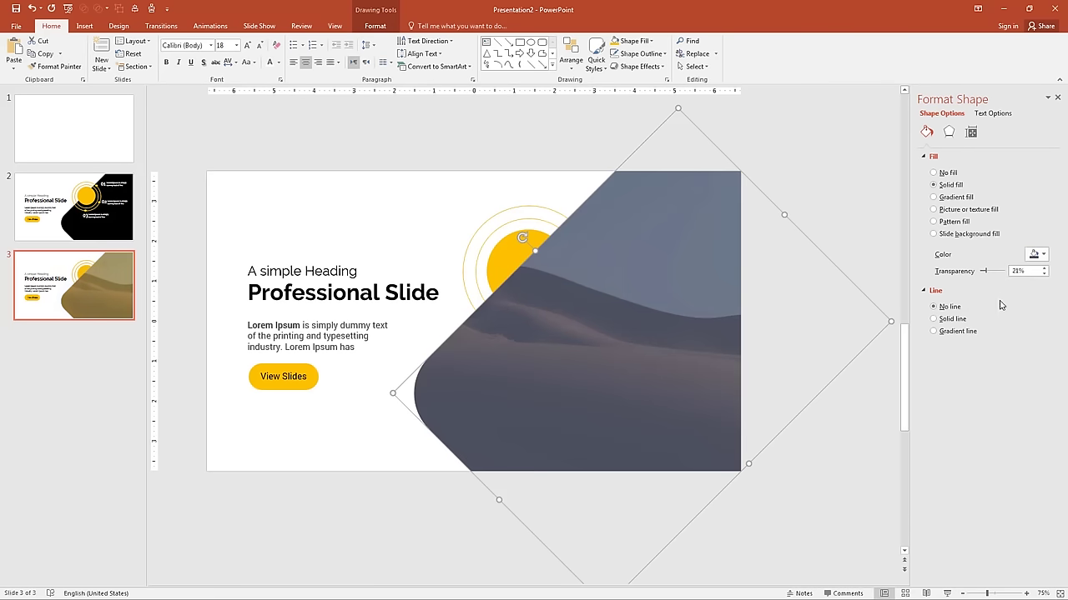
click(1033, 254)
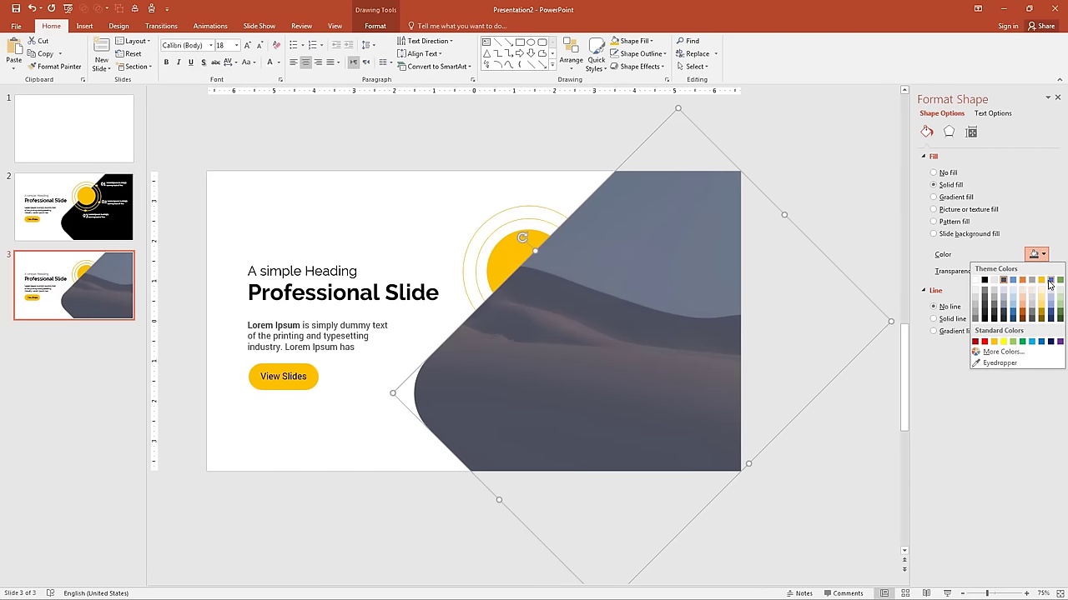
click(1051, 283)
click(1044, 255)
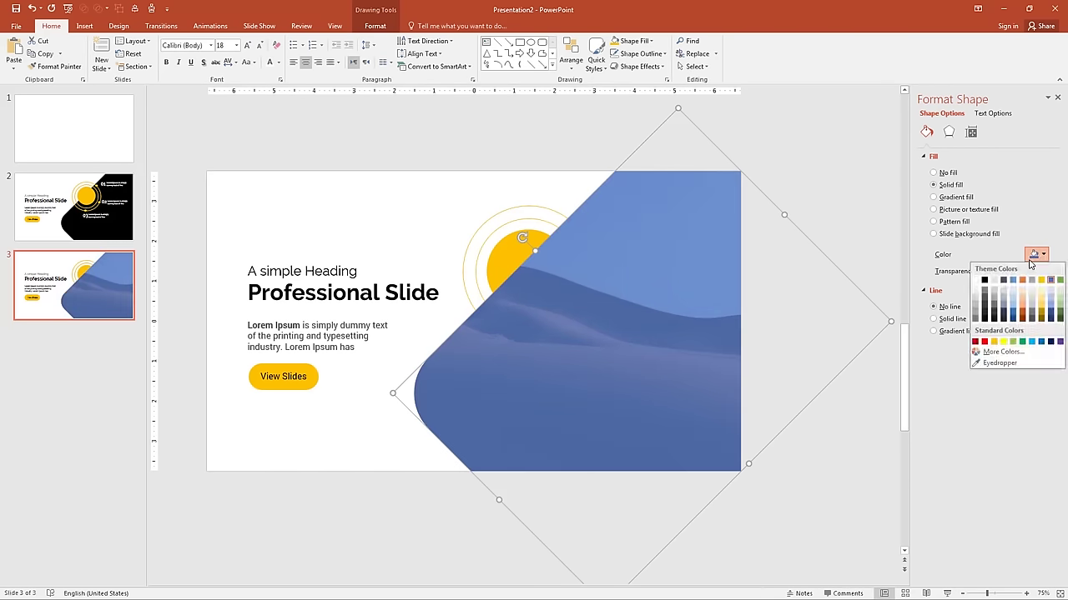
click(994, 309)
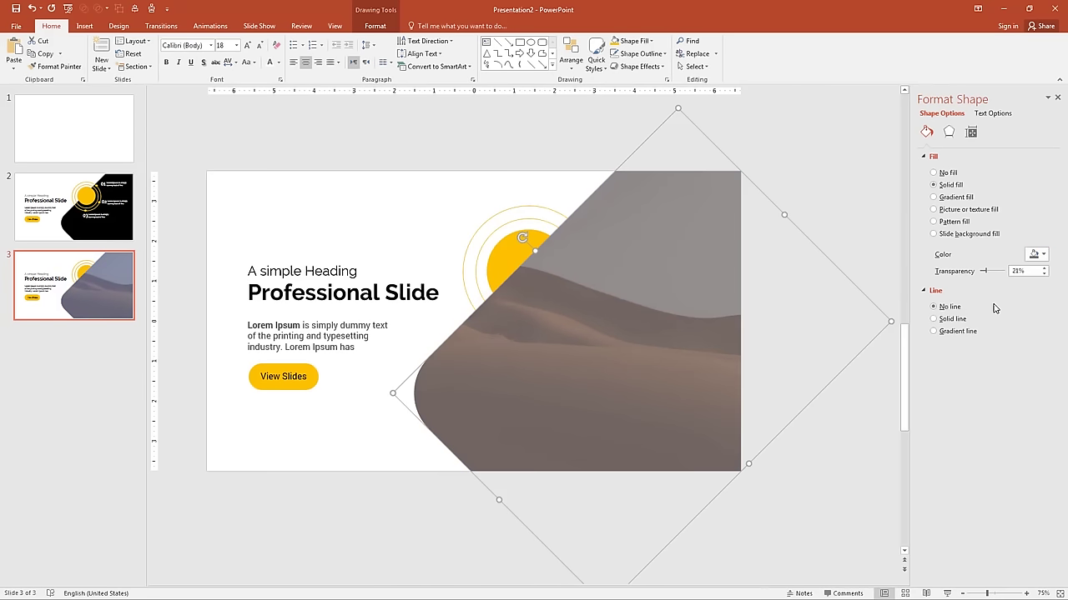
click(1035, 254)
click(985, 307)
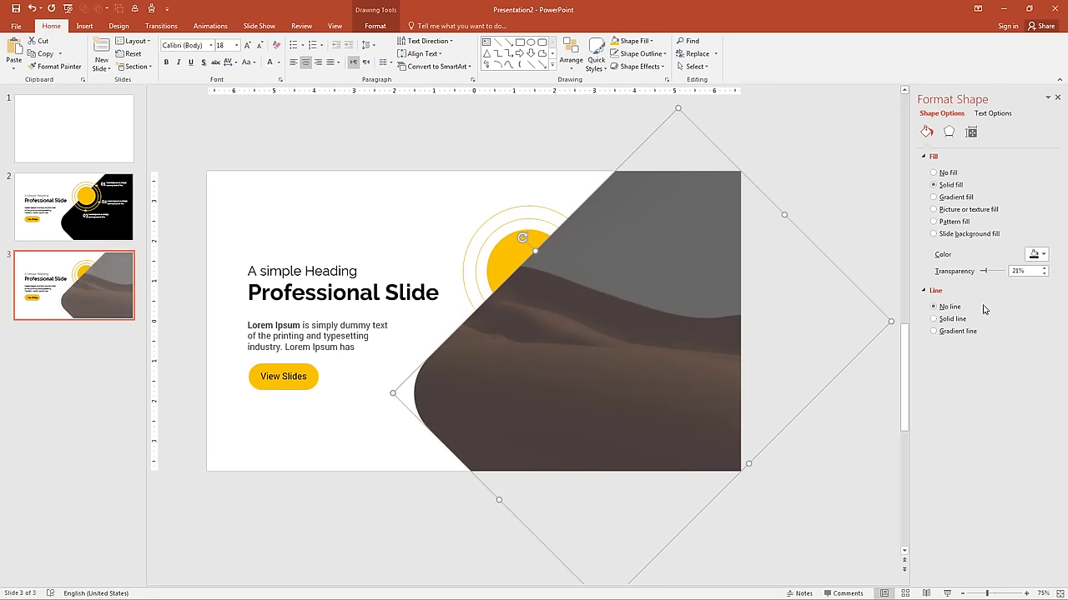
click(1034, 254)
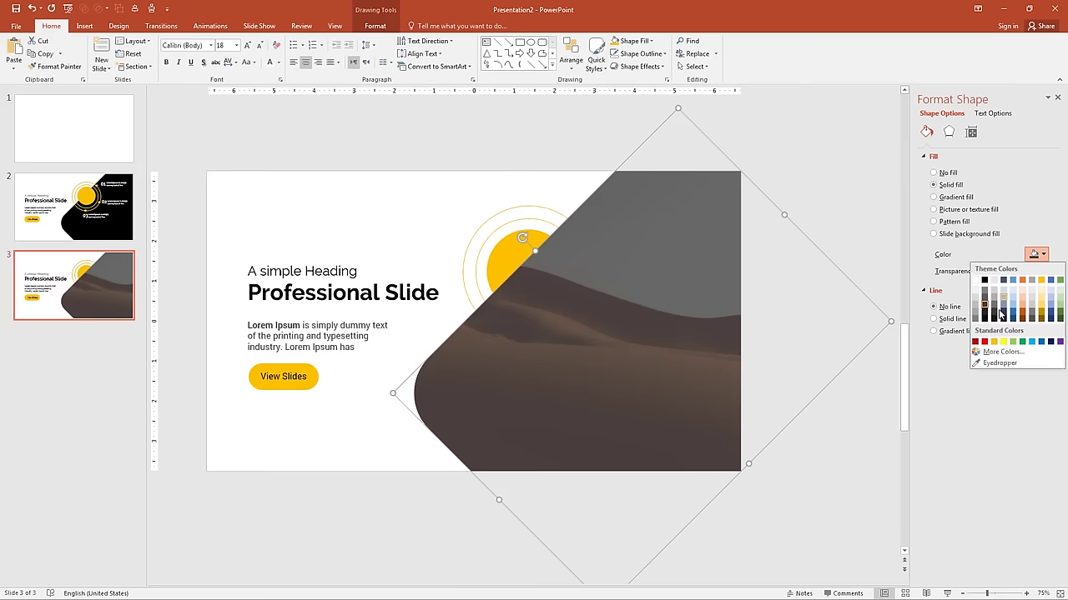
click(992, 343)
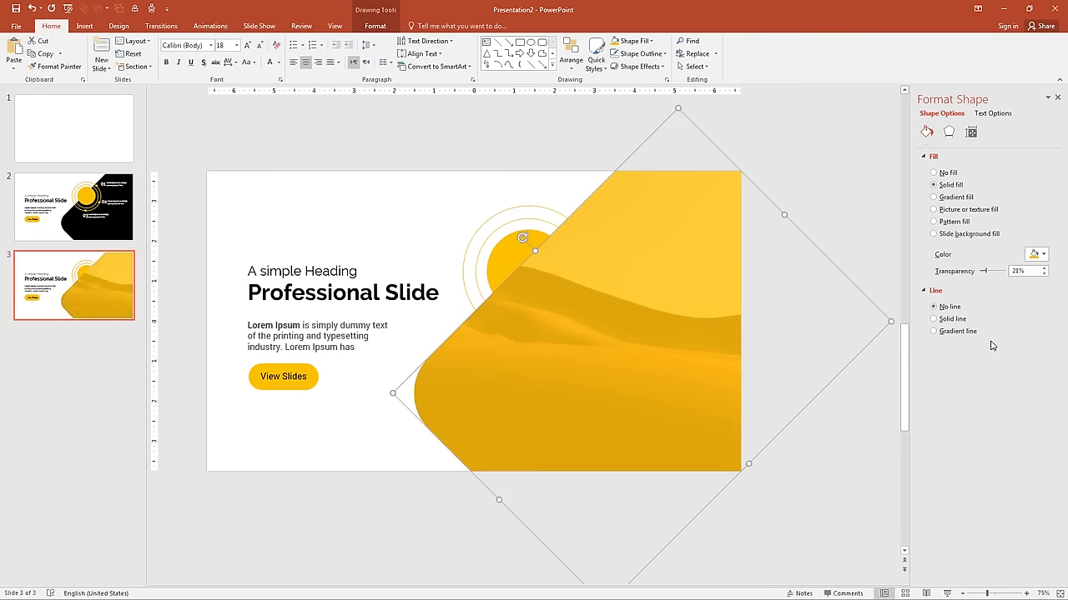
click(461, 238)
Step: Delete the sun circle and gold rings group from slide 3, then preview the slide full screen
click(526, 274)
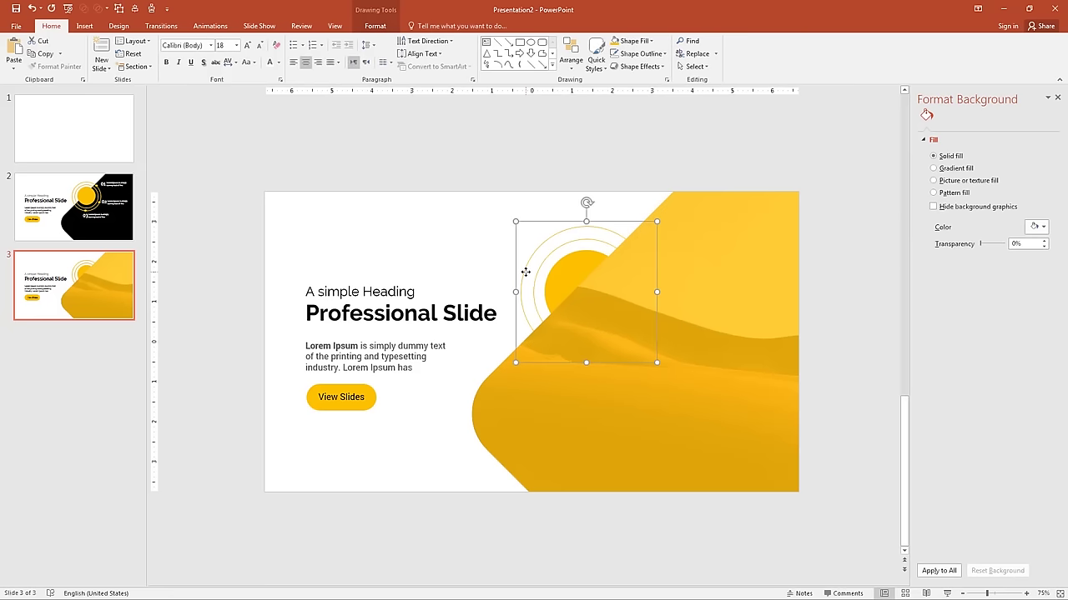
key(Delete)
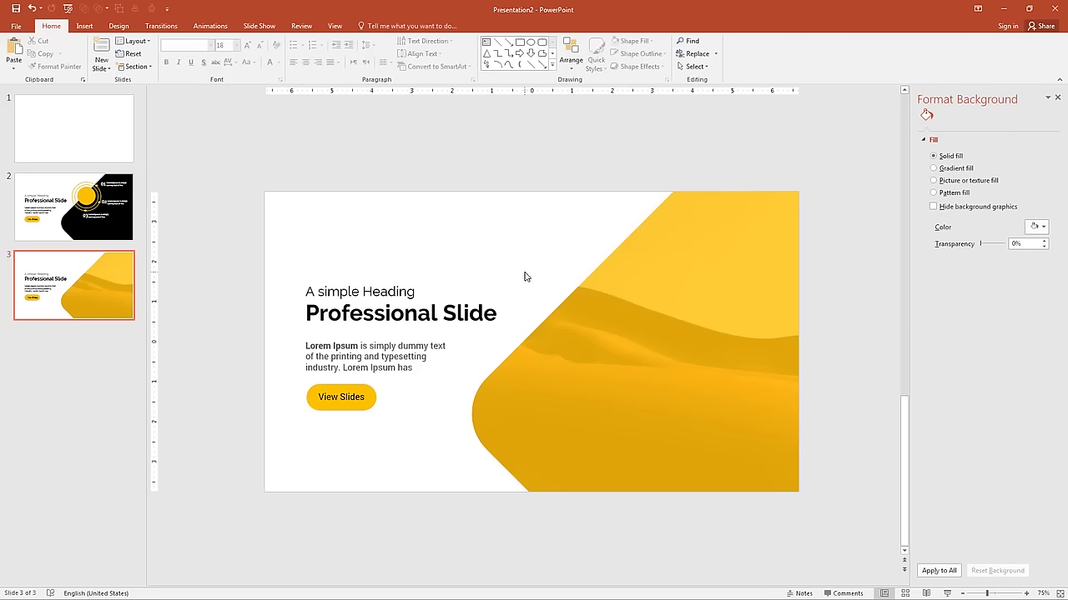
click(947, 592)
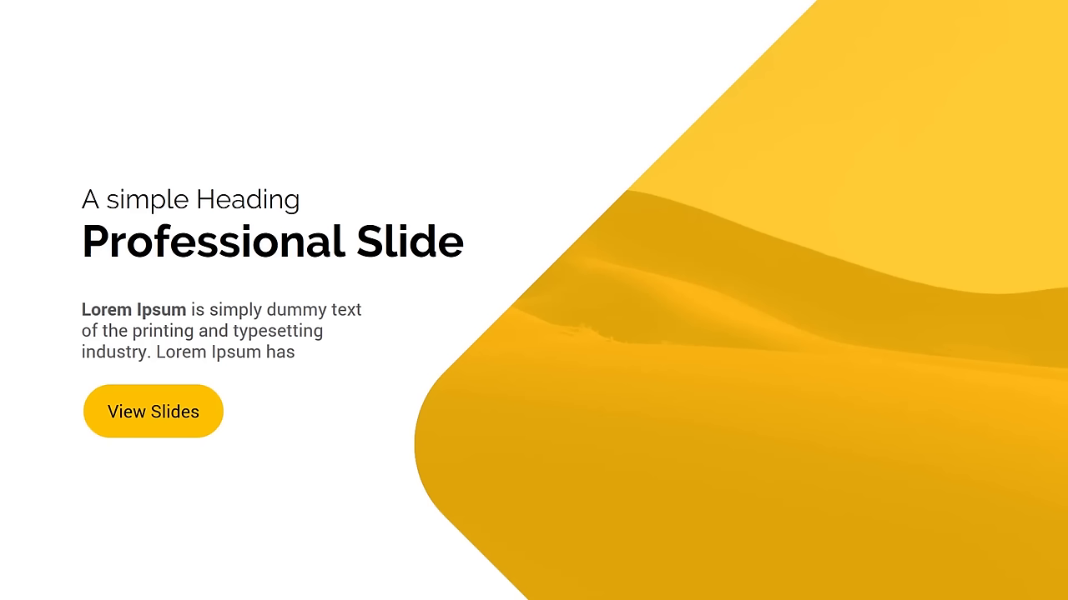
key(Escape)
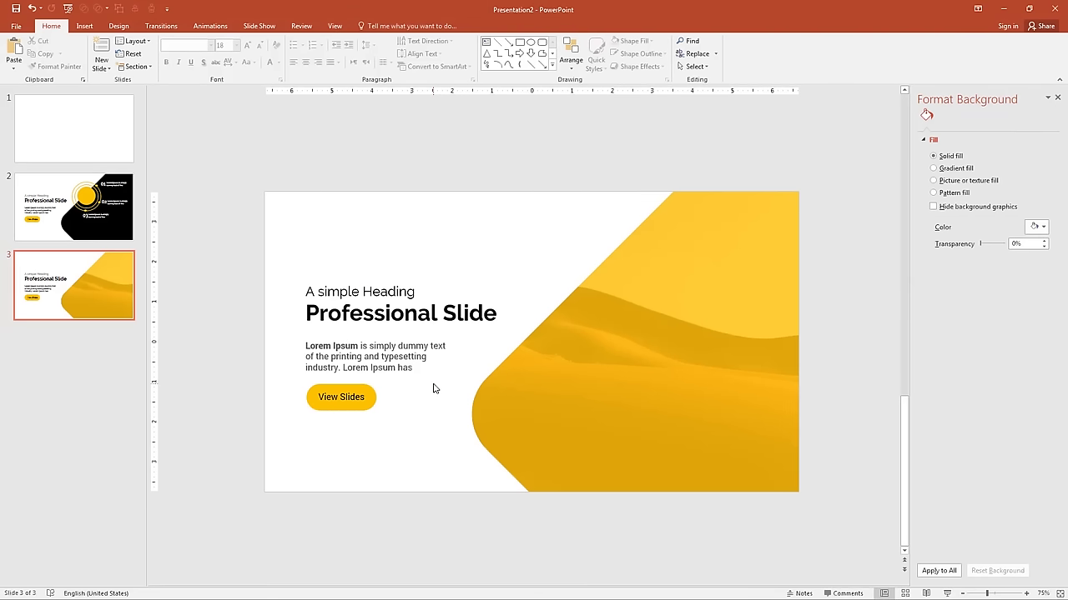
click(108, 302)
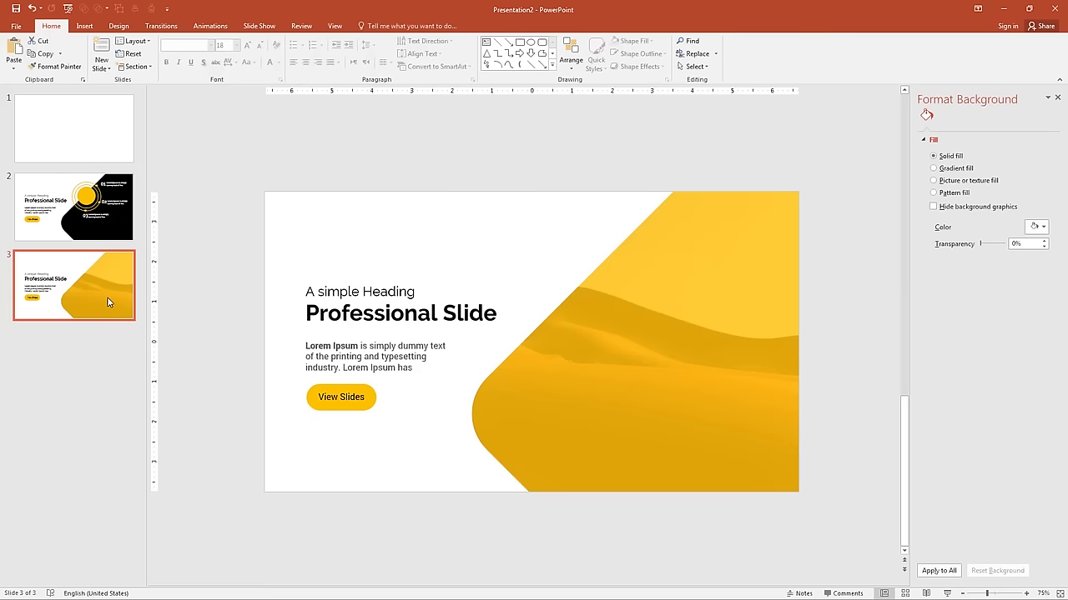
Step: Duplicate slide 3 as slide 4 and change the desert photo's shape to a parallelogram
key(ctrl+d)
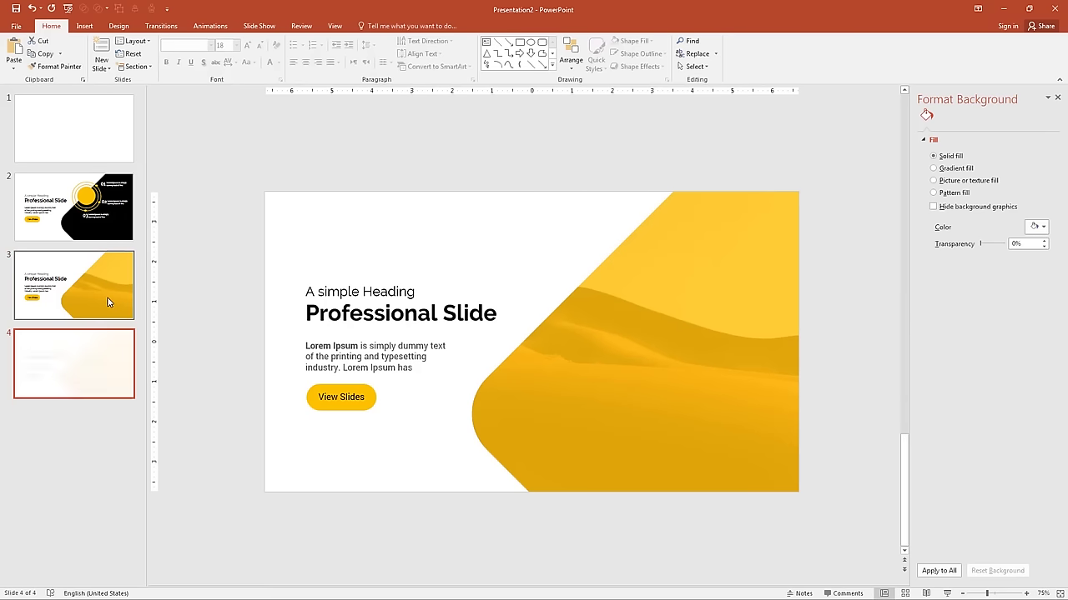
click(620, 395)
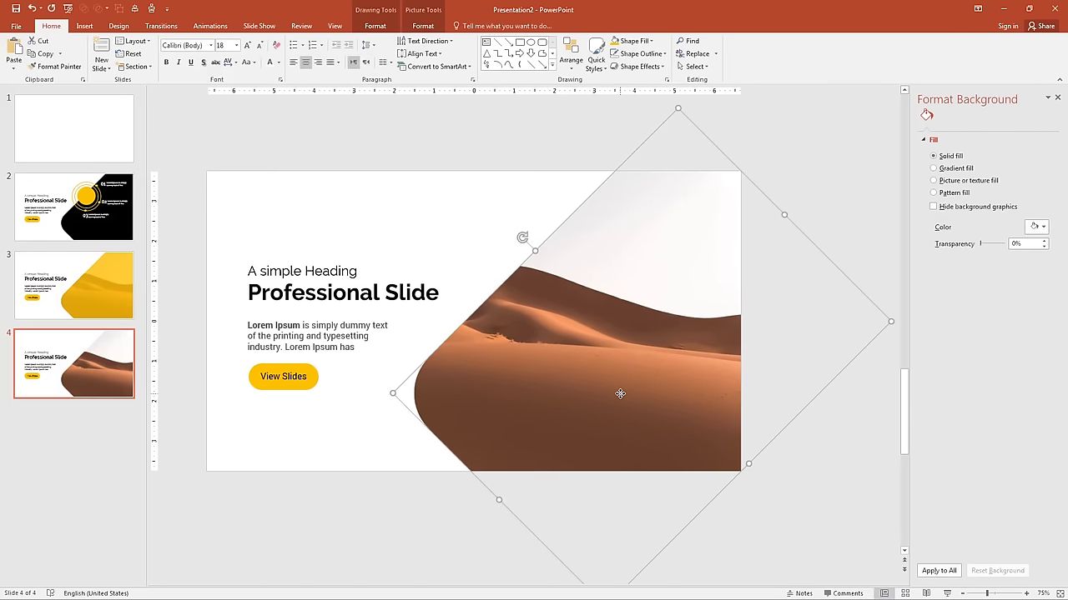
click(619, 394)
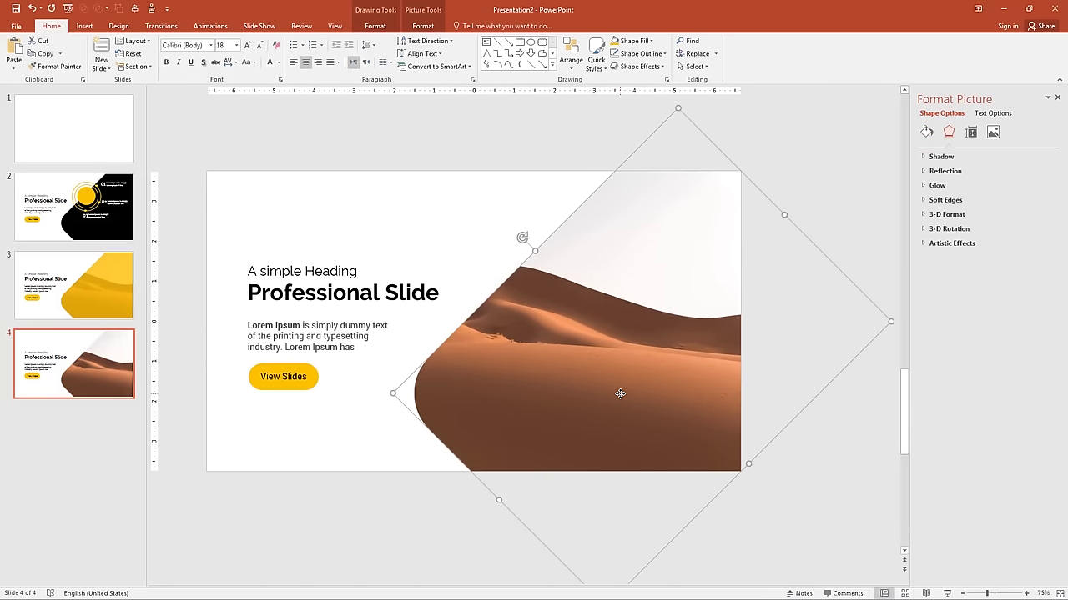
click(383, 30)
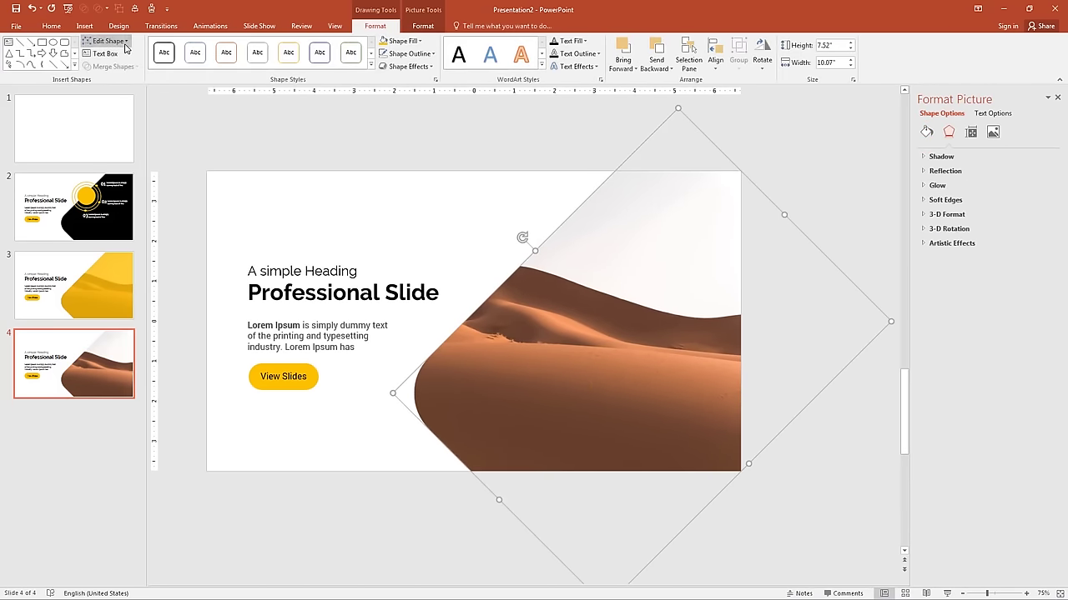
click(109, 41)
mouse_move(128, 59)
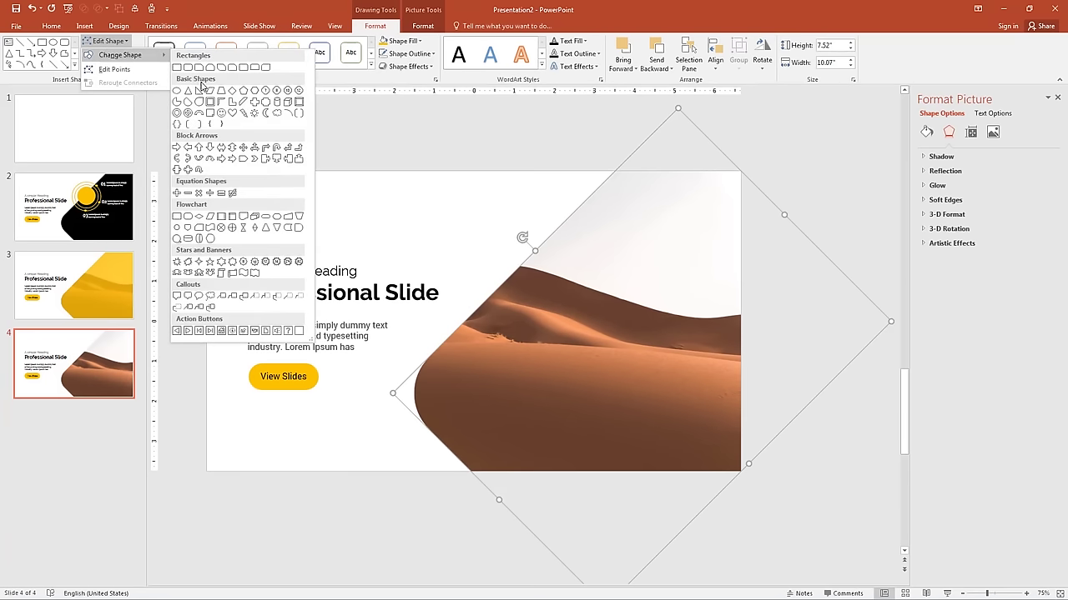
click(211, 92)
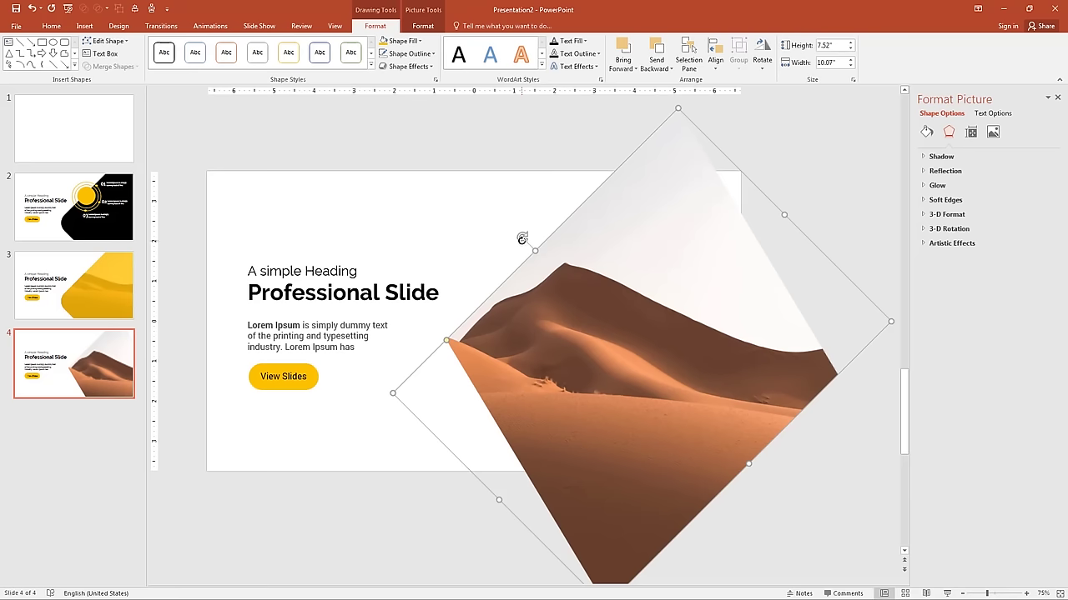
Step: Rotate the parallelogram level, move it to the slide's right side, and narrow it to 6.22" wide
drag(522, 240, 731, 222)
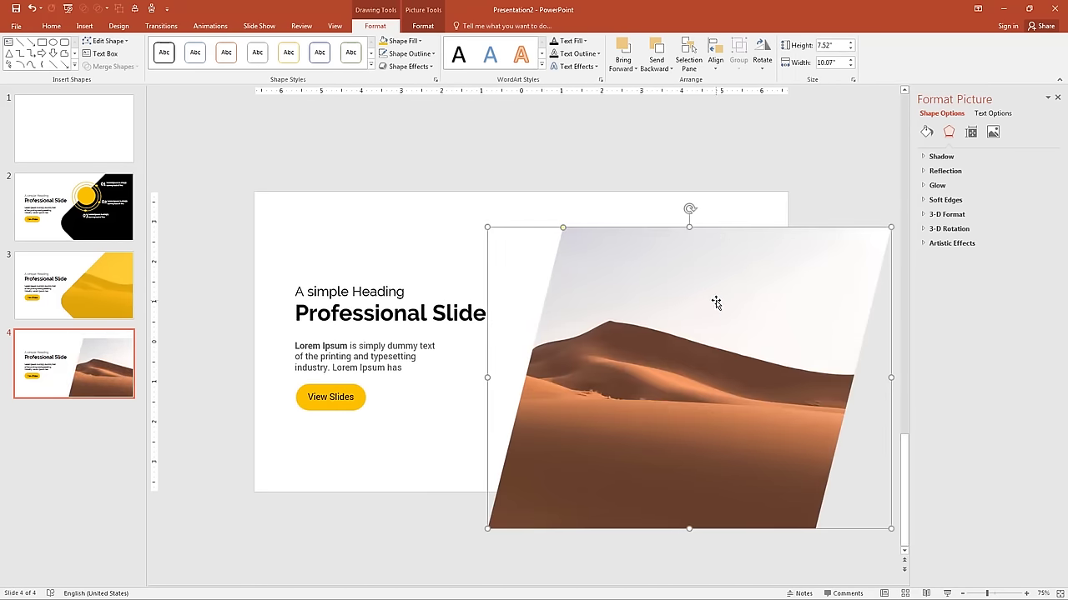
drag(714, 300, 613, 264)
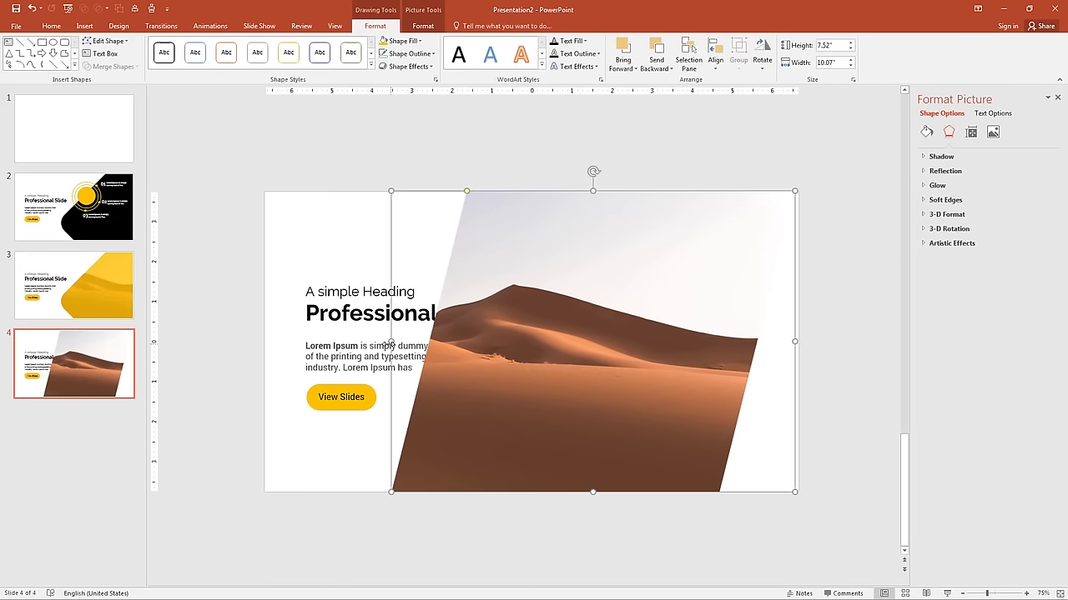
drag(392, 341, 545, 340)
drag(658, 348, 607, 347)
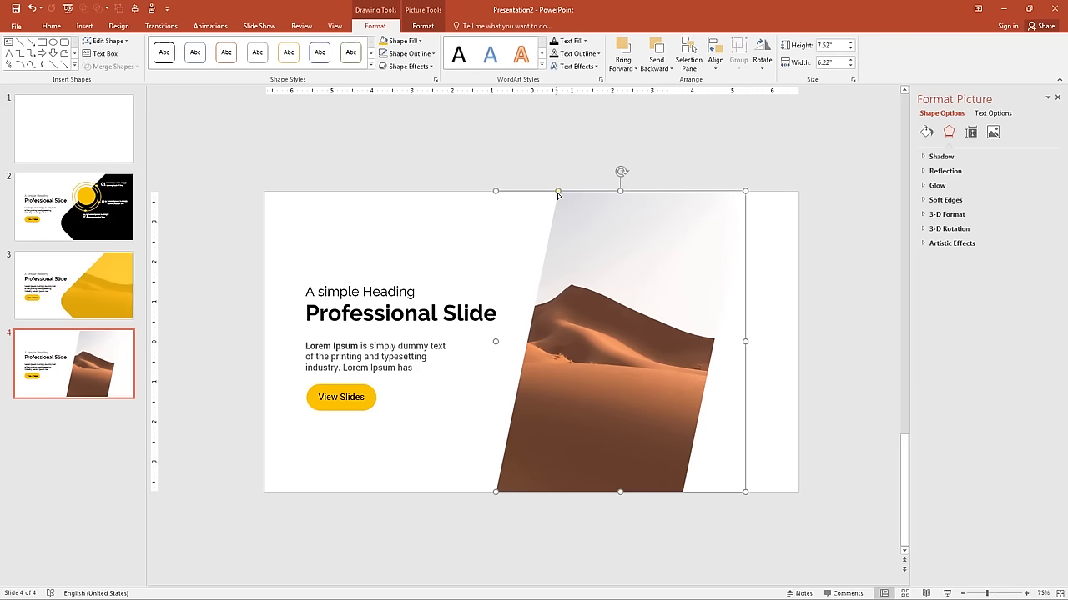